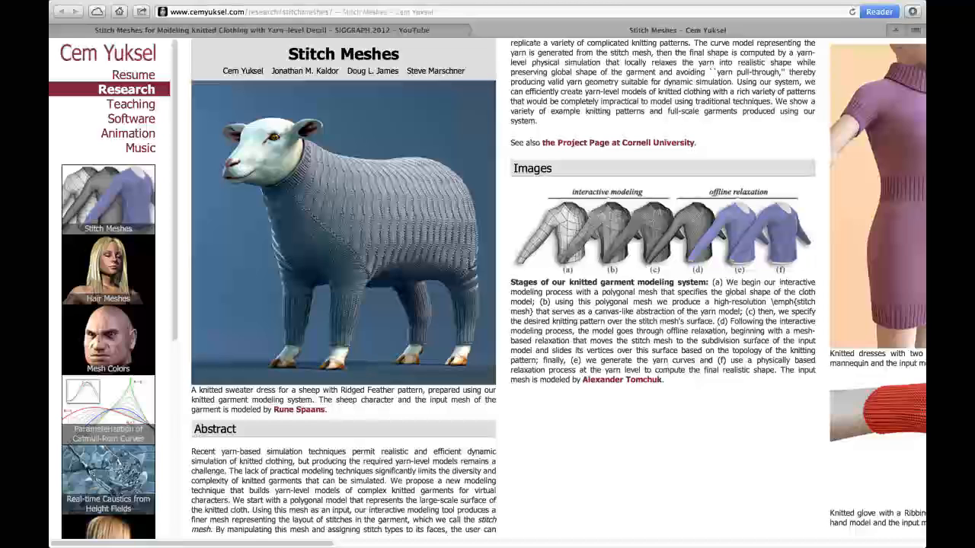
- Browse the example images of knitted garments on the Stitch Meshes research page
scroll(552, 289, right, 10)
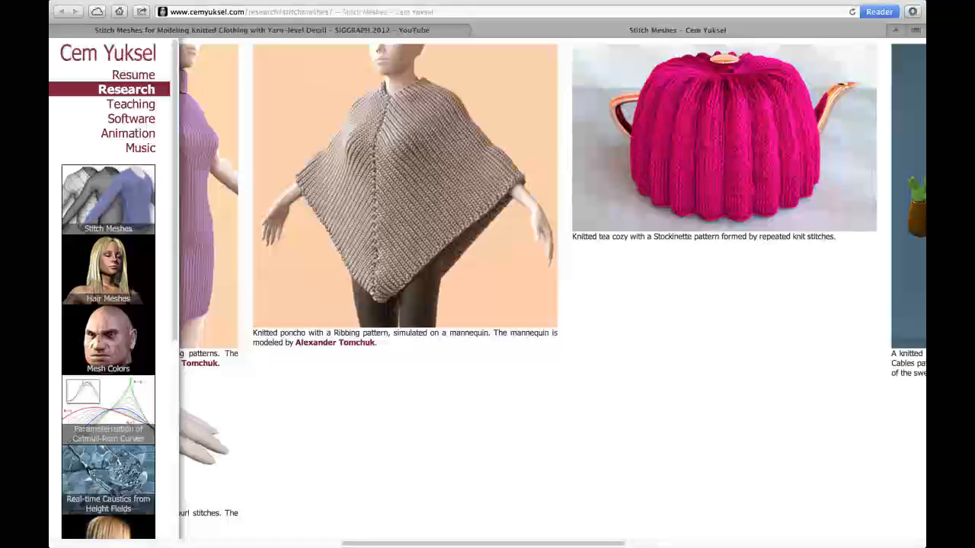
scroll(550, 278, right, 10)
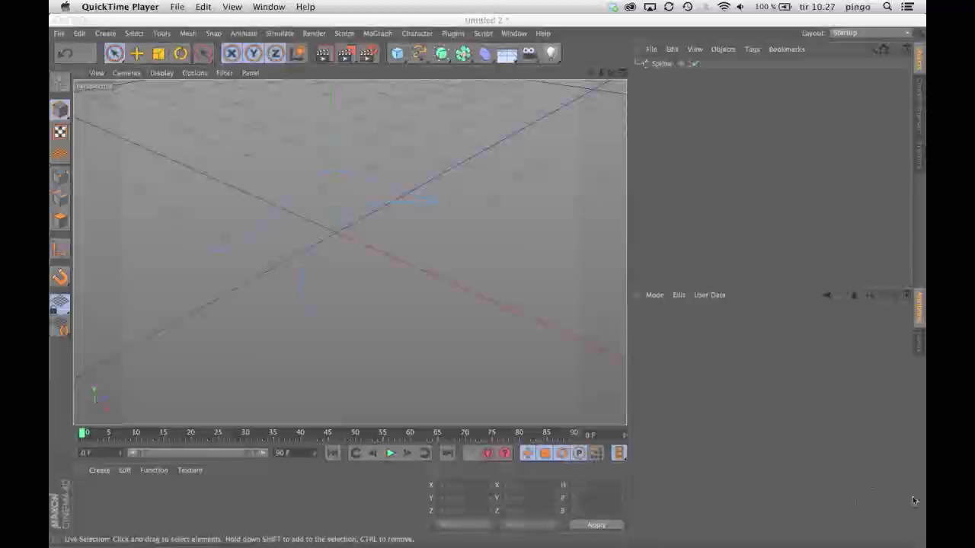
- Switch to Cinema 4D, inspect the drawn spline's points and raise the two points near its crest slightly
click(647, 64)
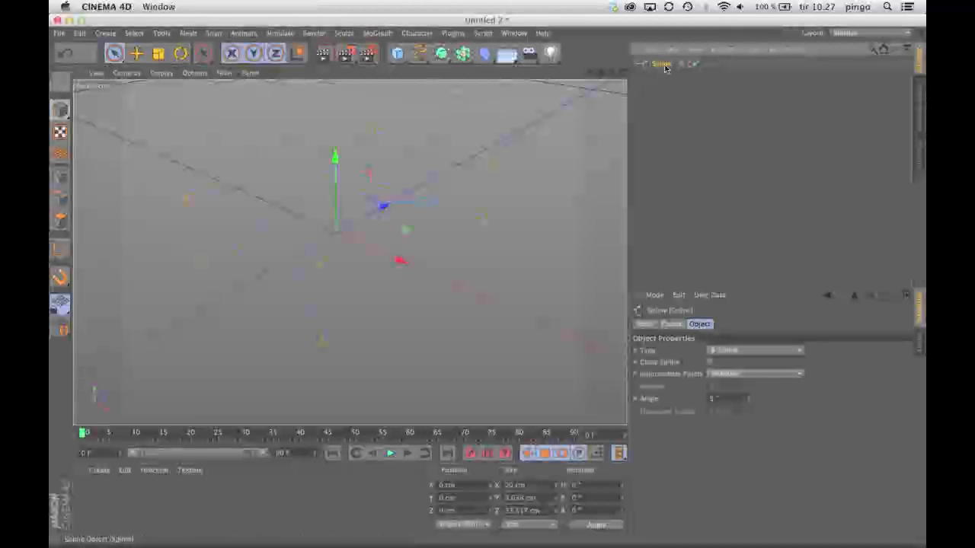
click(59, 177)
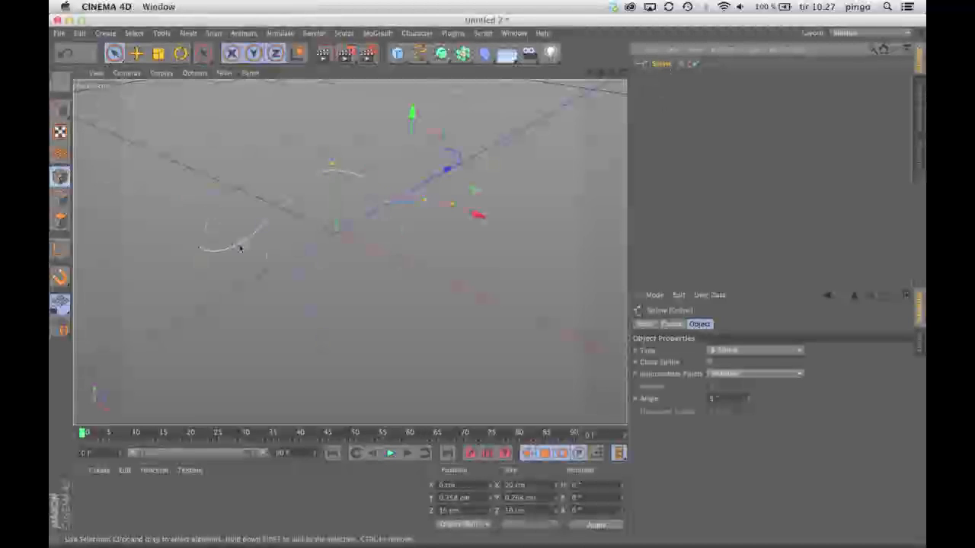
click(262, 267)
alt+drag(348, 287, 384, 232)
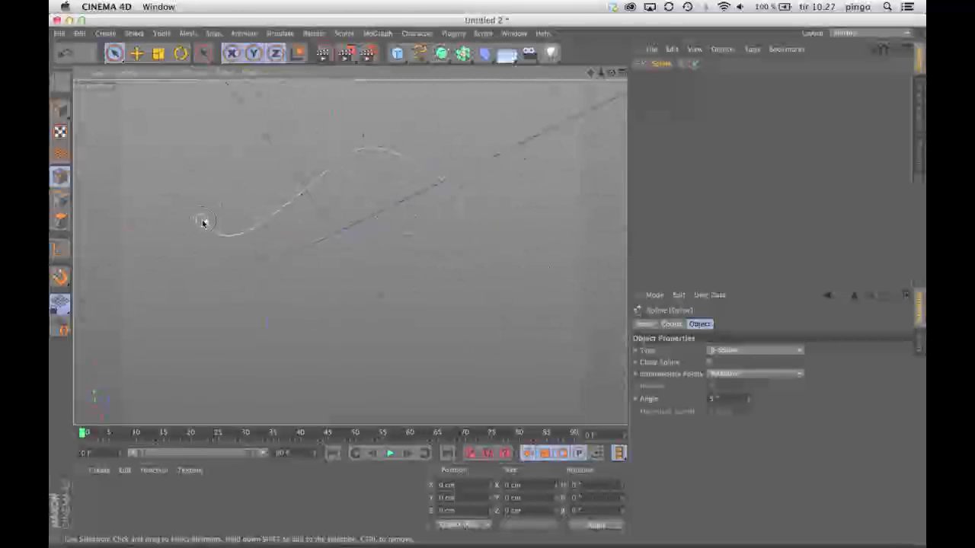
click(204, 222)
alt+drag(235, 279, 237, 239)
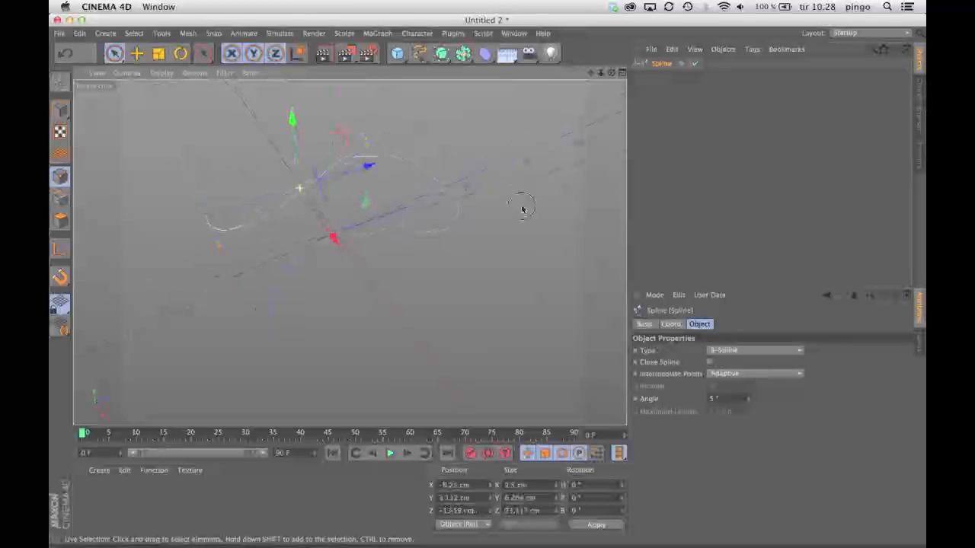
alt+drag(543, 244, 511, 252)
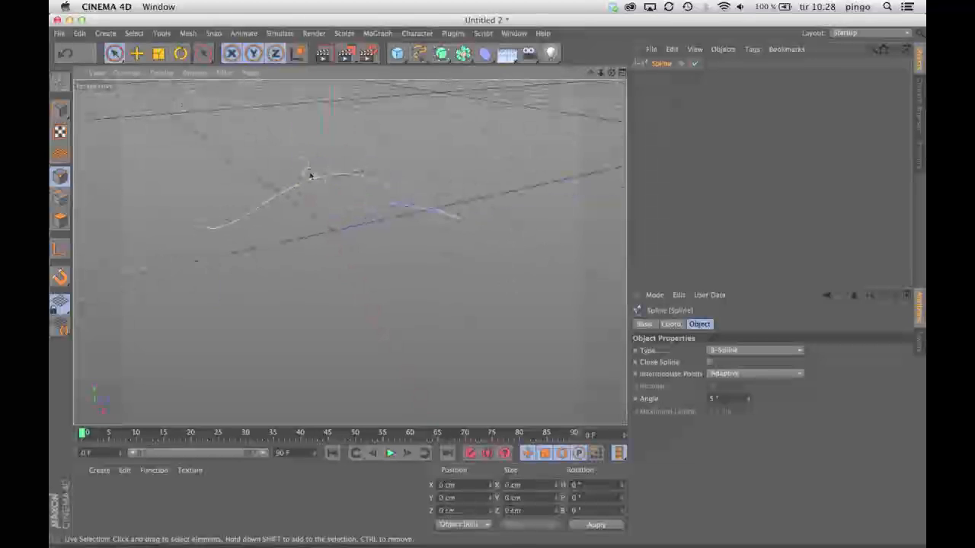
click(310, 175)
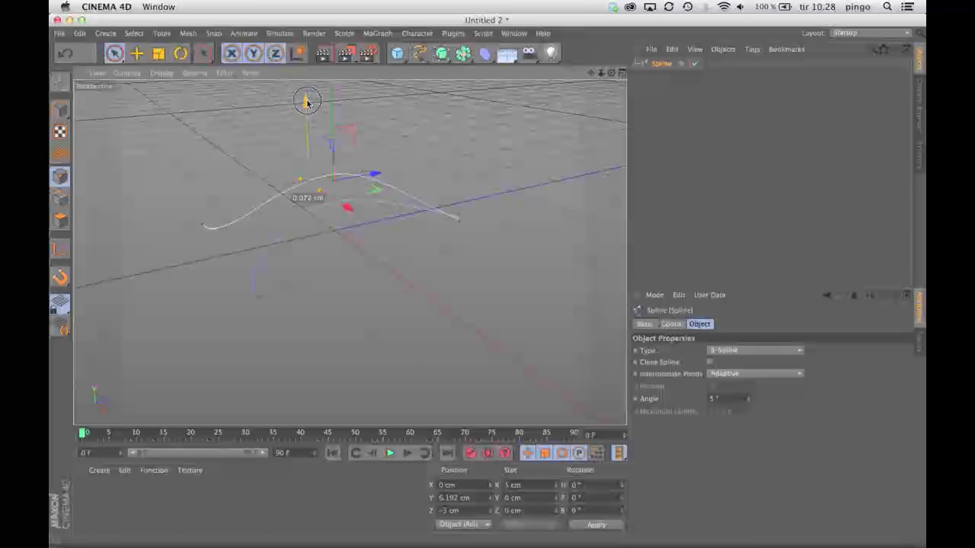
mouse_move(304, 98)
mouse_down()
mouse_move(319, 140)
mouse_move(304, 95)
mouse_up()
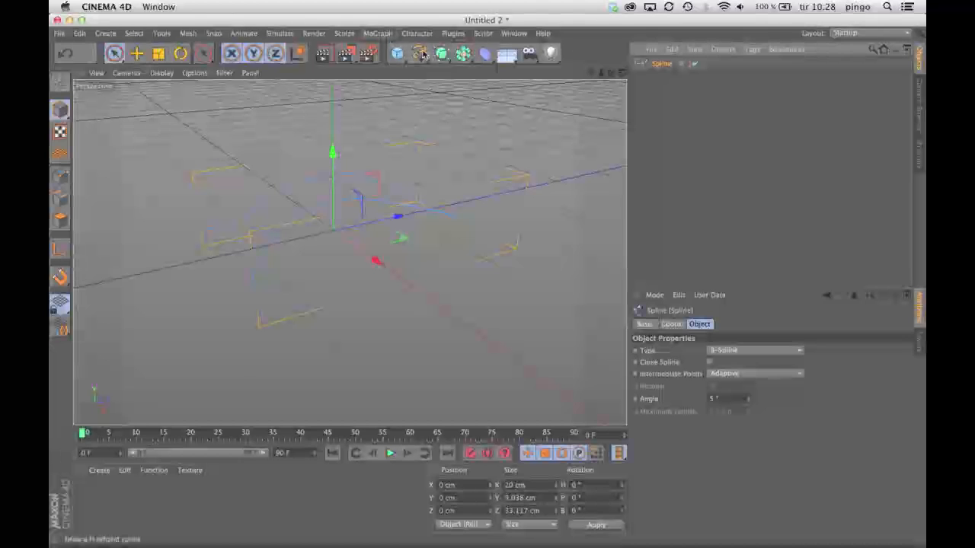
- Add a Helix spline primitive to the scene and get it ready for scaling
click(421, 54)
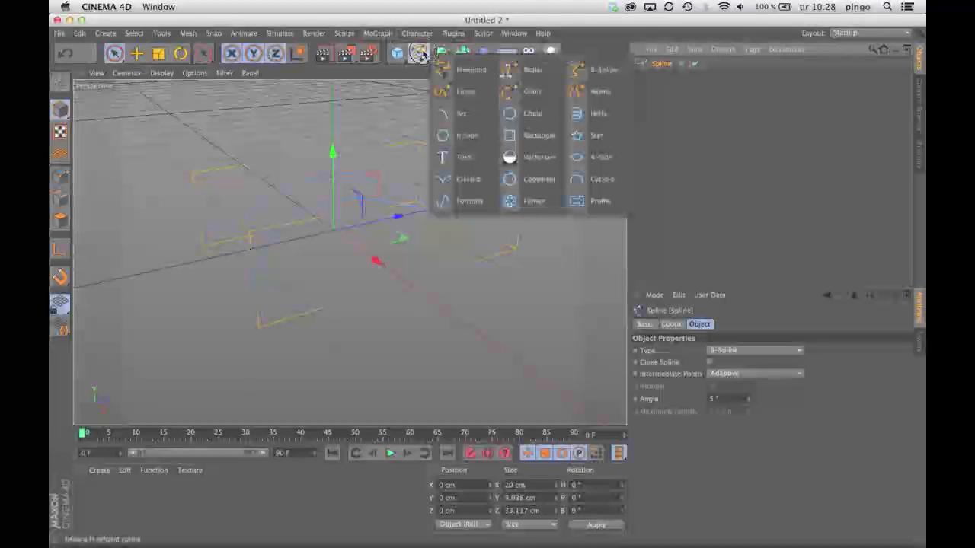
click(589, 113)
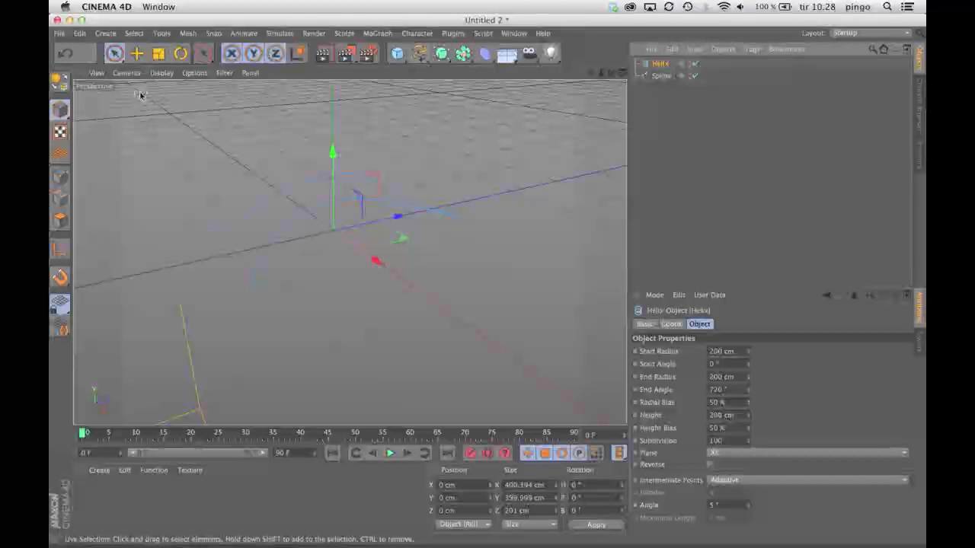
click(159, 54)
drag(502, 153, 122, 343)
drag(341, 333, 128, 513)
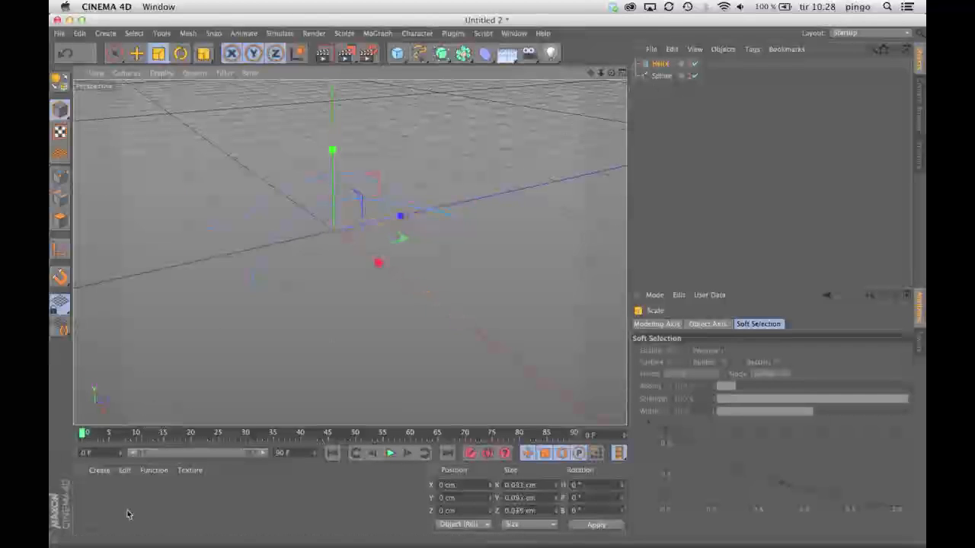
key(super+z)
key(super+z)
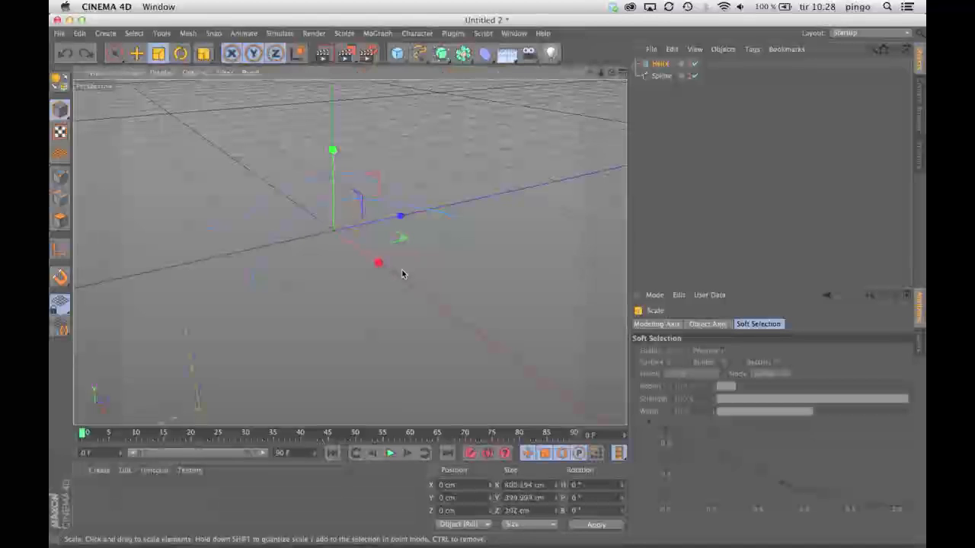
- Scale the helix down to a radius of about 1.86 cm and set its height to 50 cm
drag(485, 170, 396, 212)
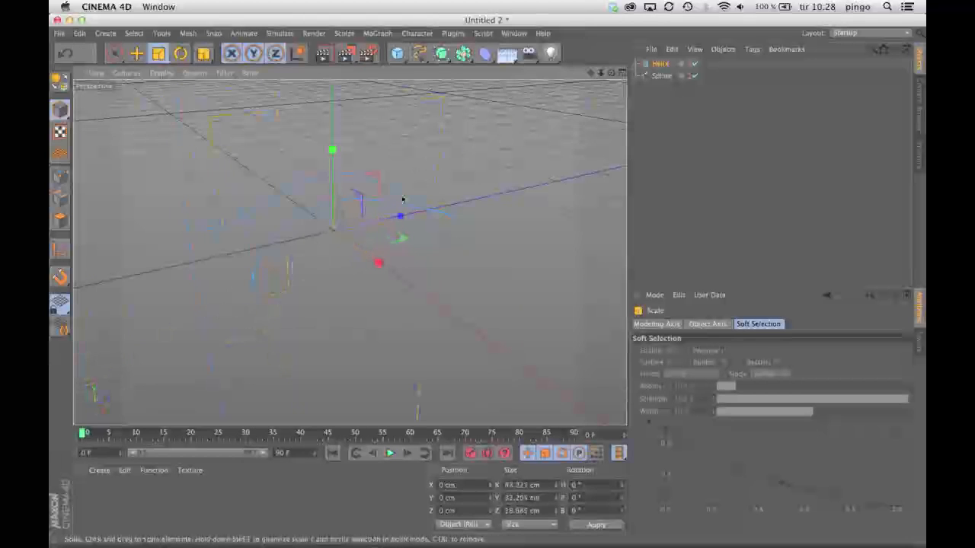
drag(480, 133, 163, 330)
text(20)
key(Return)
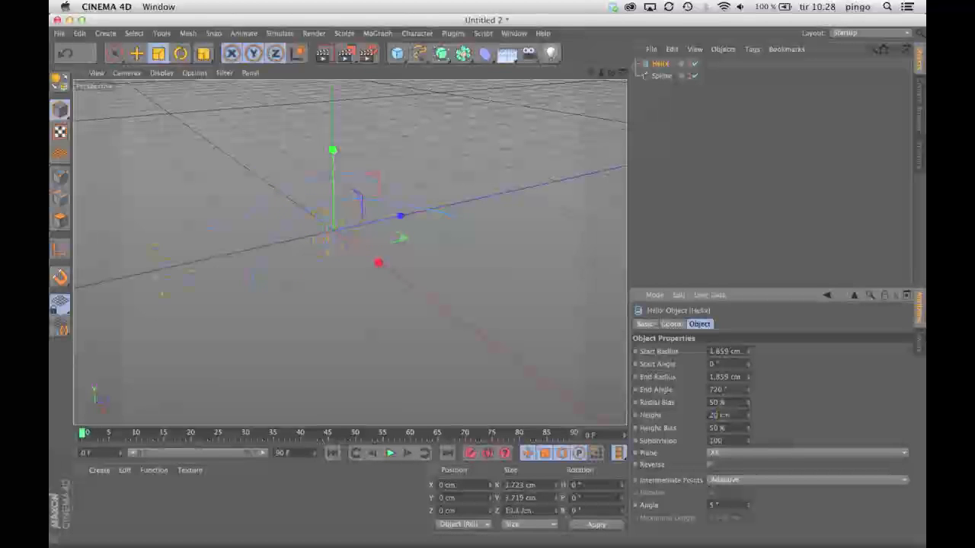
text(50)
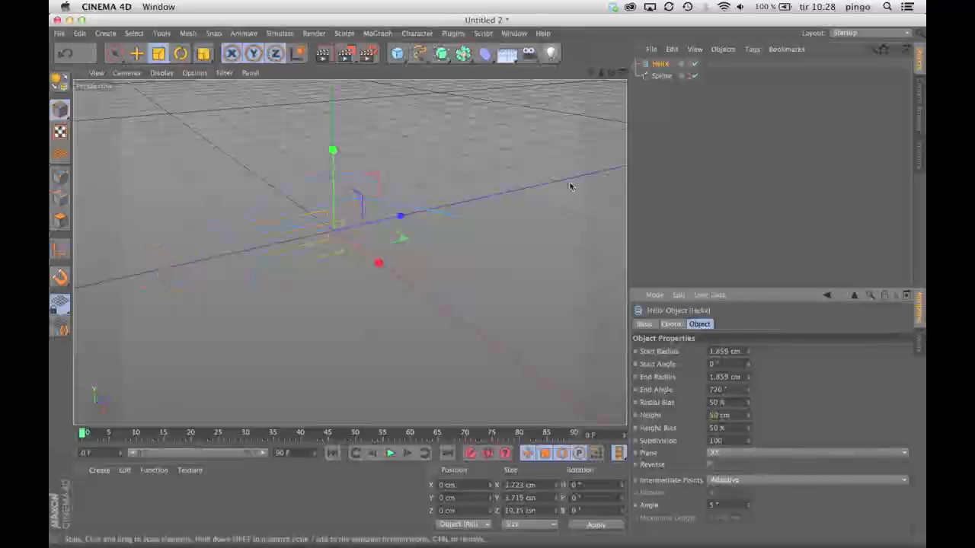
click(666, 100)
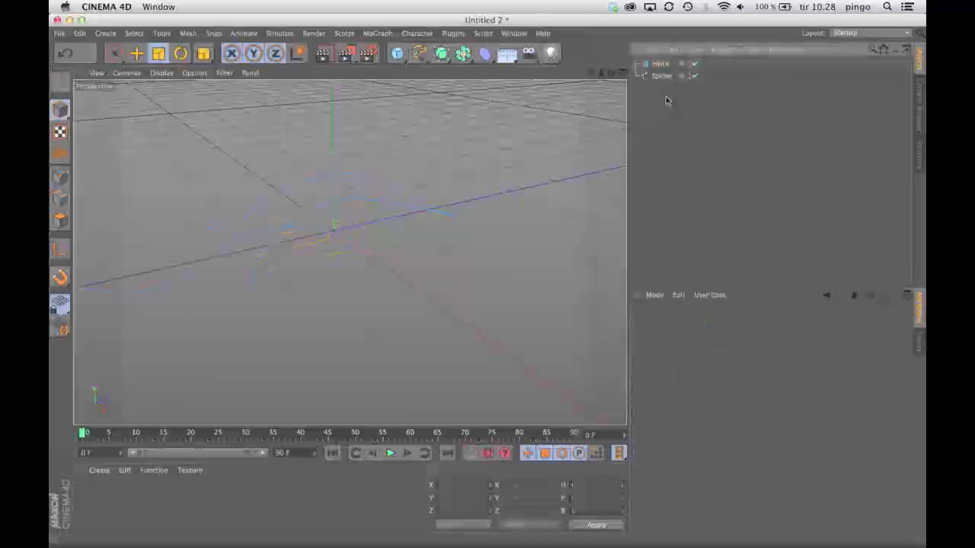
- Add a Spline Wrap deformer and assign the drawn spline as its path
click(378, 32)
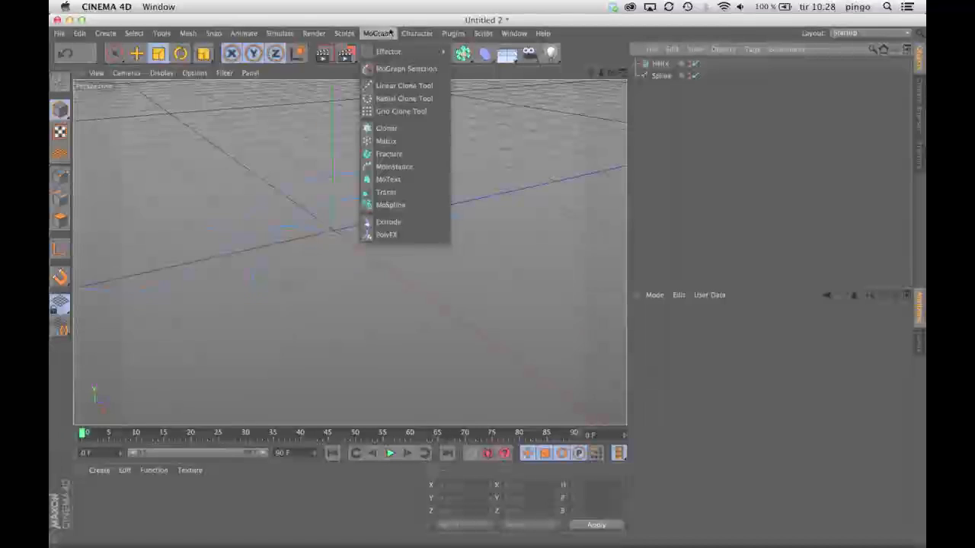
click(383, 33)
click(485, 53)
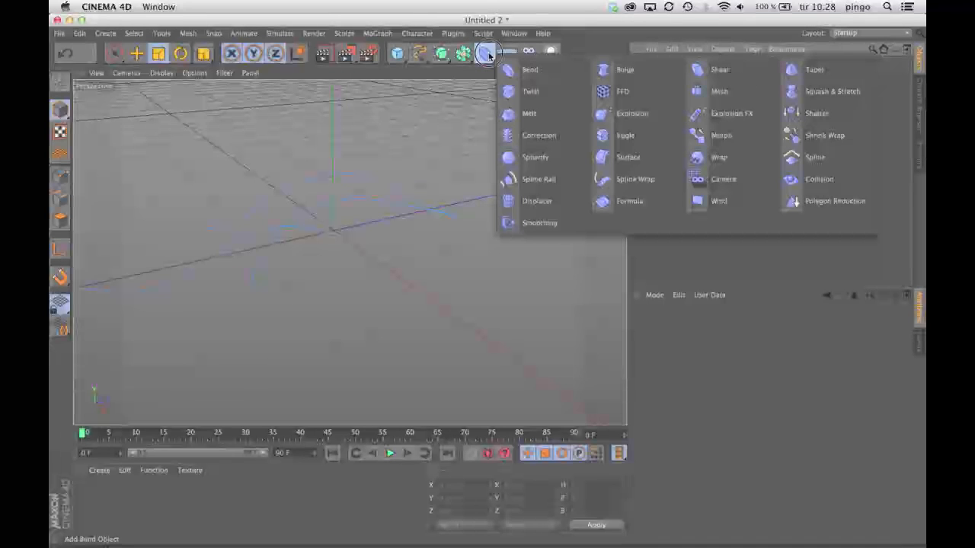
click(632, 181)
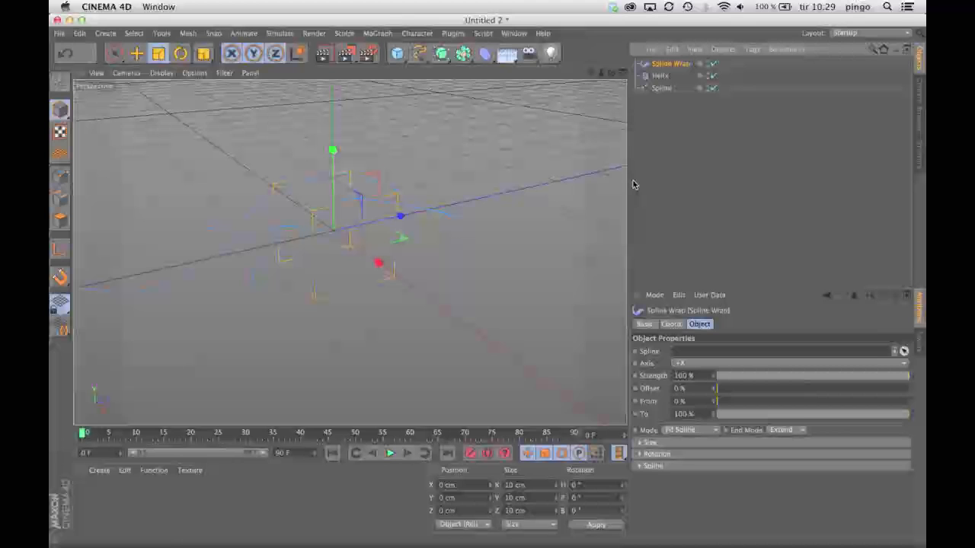
drag(663, 74, 721, 351)
click(662, 64)
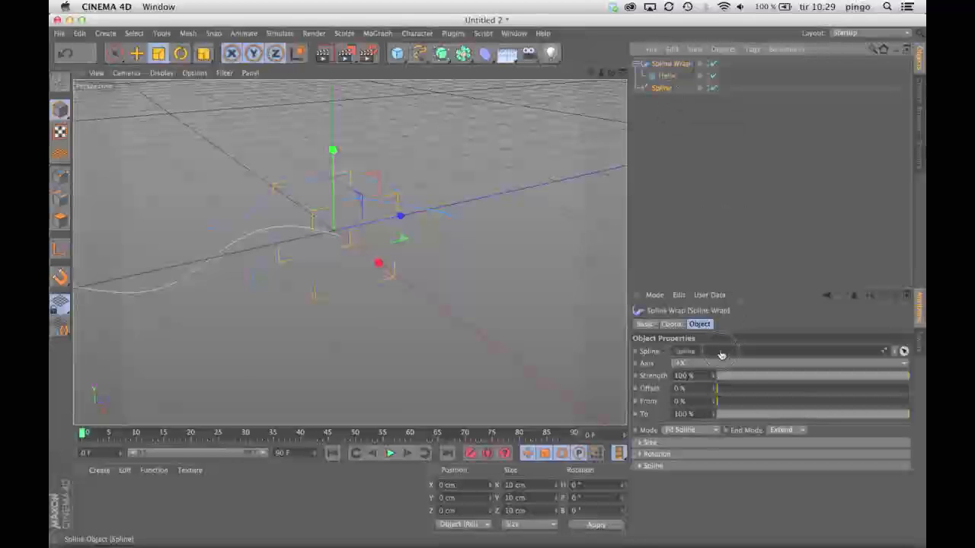
- Make the Spline Wrap a child of the helix and set its axis to +Z
click(664, 76)
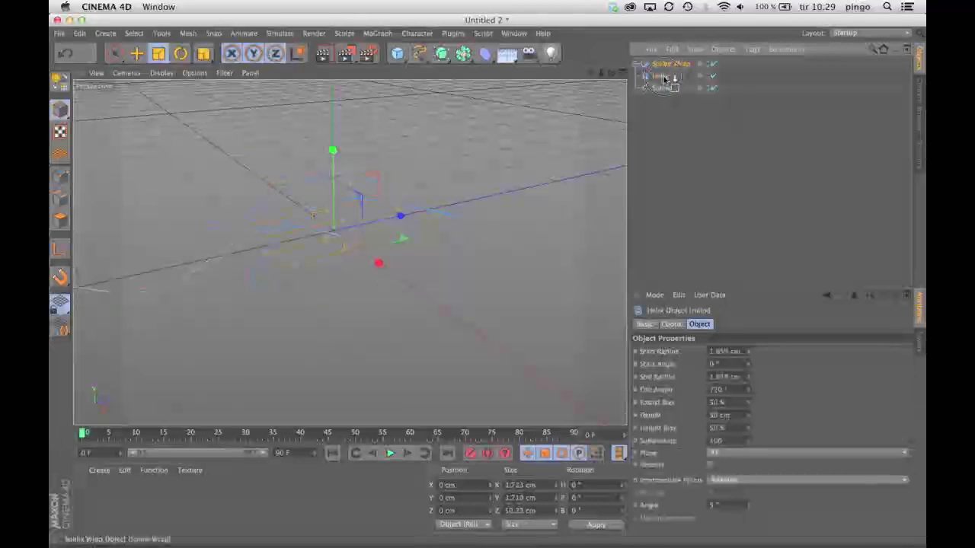
drag(664, 78, 661, 77)
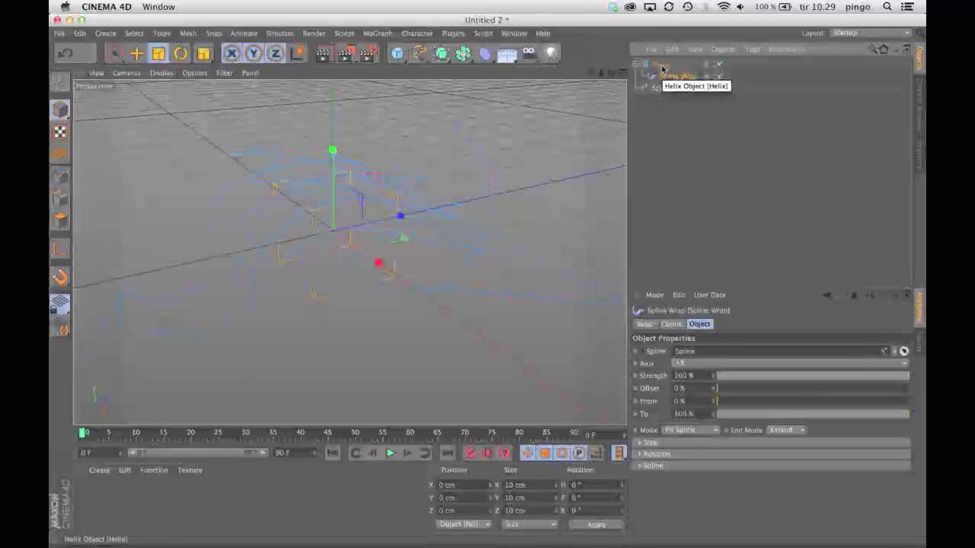
click(690, 364)
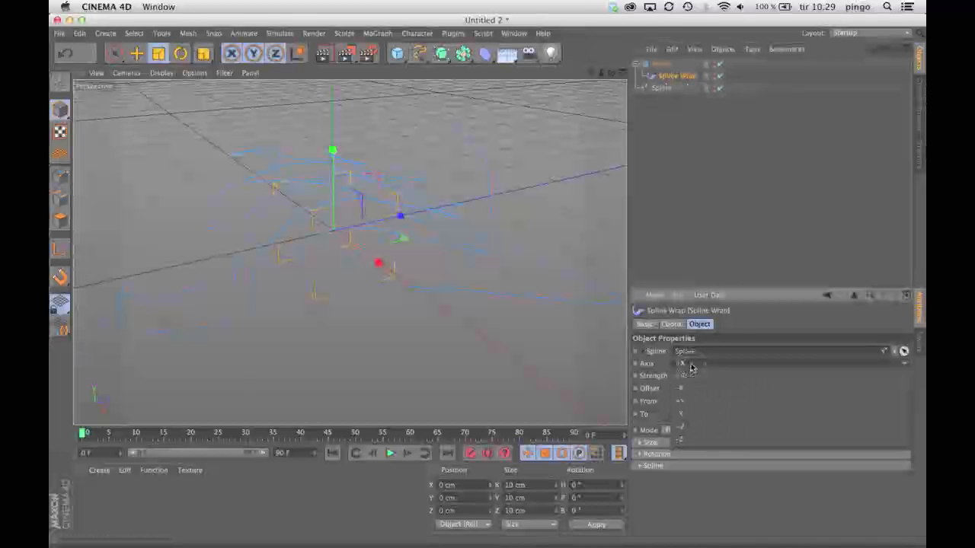
click(695, 399)
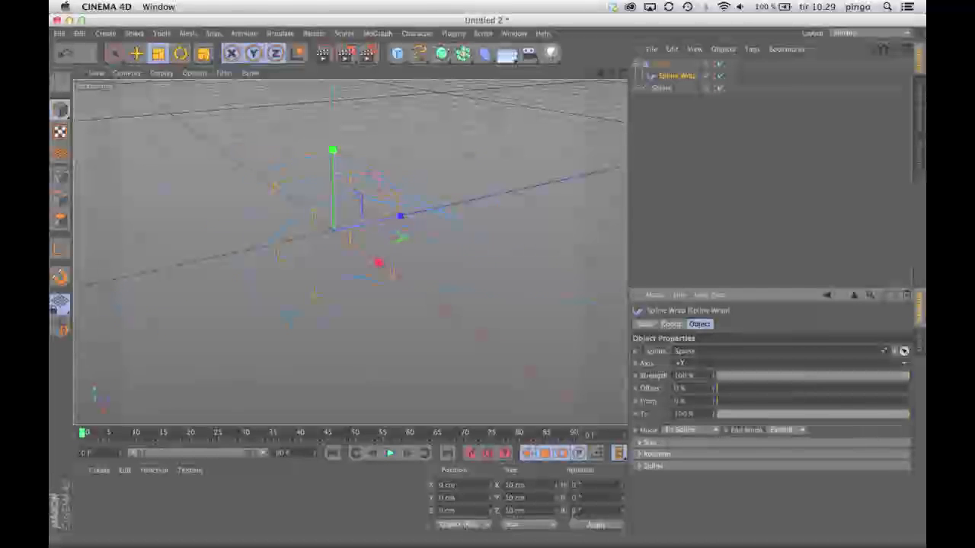
click(693, 363)
click(697, 425)
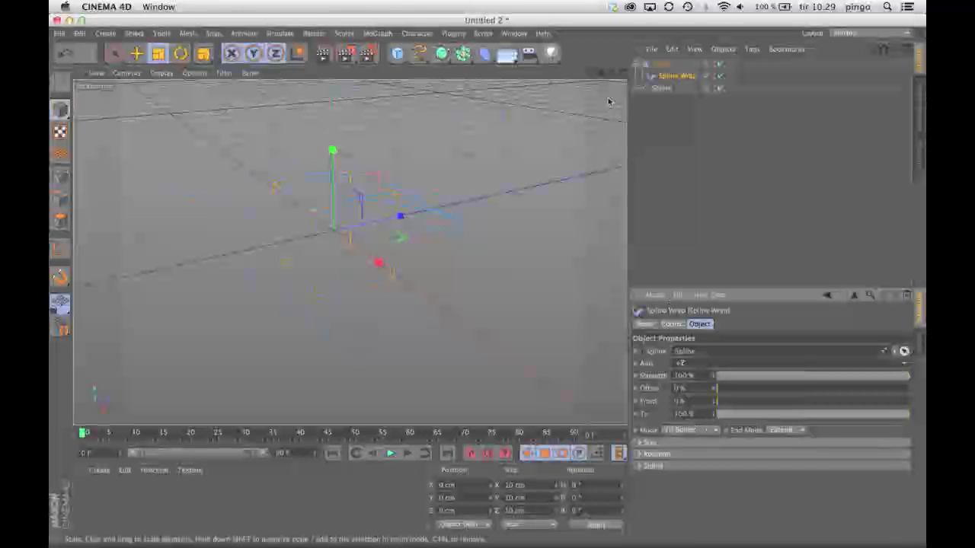
- Double the helix's end angle to 1440° and set its start and end radius to 1 cm
mouse_move(611, 73)
mouse_down()
mouse_move(671, 73)
mouse_move(616, 77)
mouse_up()
click(660, 65)
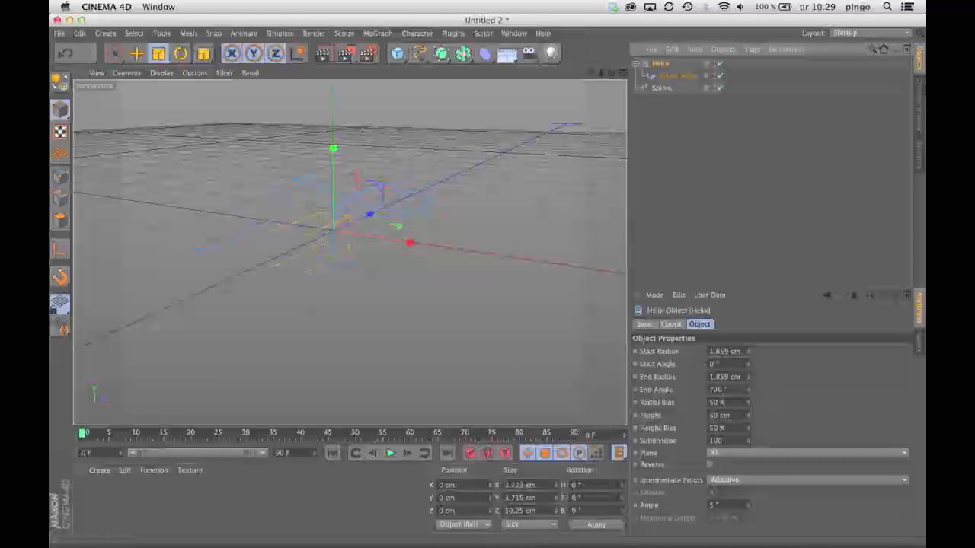
click(726, 389)
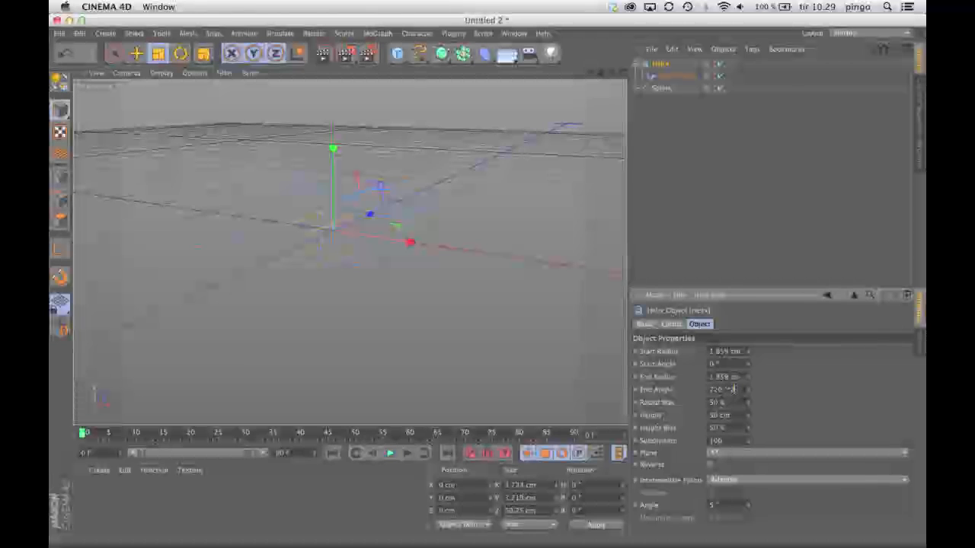
double_click(733, 352)
text(1)
key(Tab)
key(Tab)
text(1)
key(Tab)
- Increase the helix's end angle to 2880° for tighter winding along the path
mouse_move(613, 74)
mouse_down()
mouse_move(540, 84)
mouse_move(511, 79)
mouse_move(482, 55)
mouse_move(514, 50)
mouse_move(577, 67)
mouse_move(585, 80)
mouse_move(612, 77)
mouse_up()
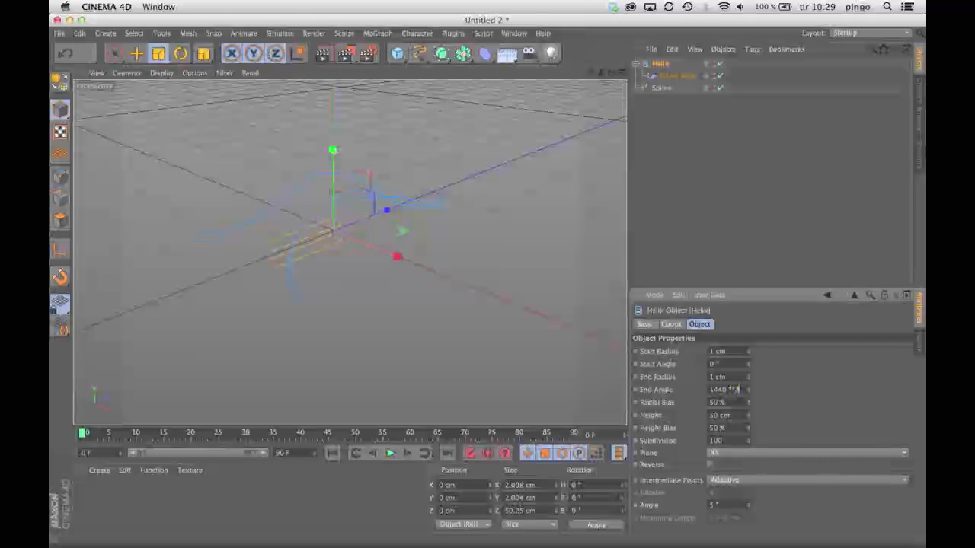
drag(747, 389, 747, 335)
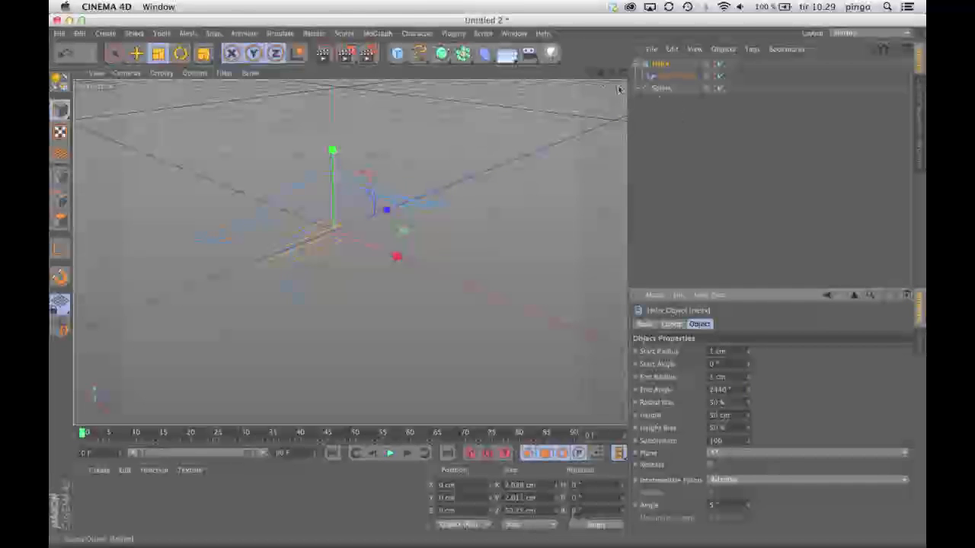
mouse_move(611, 73)
mouse_down()
mouse_move(548, 65)
mouse_move(611, 76)
mouse_up()
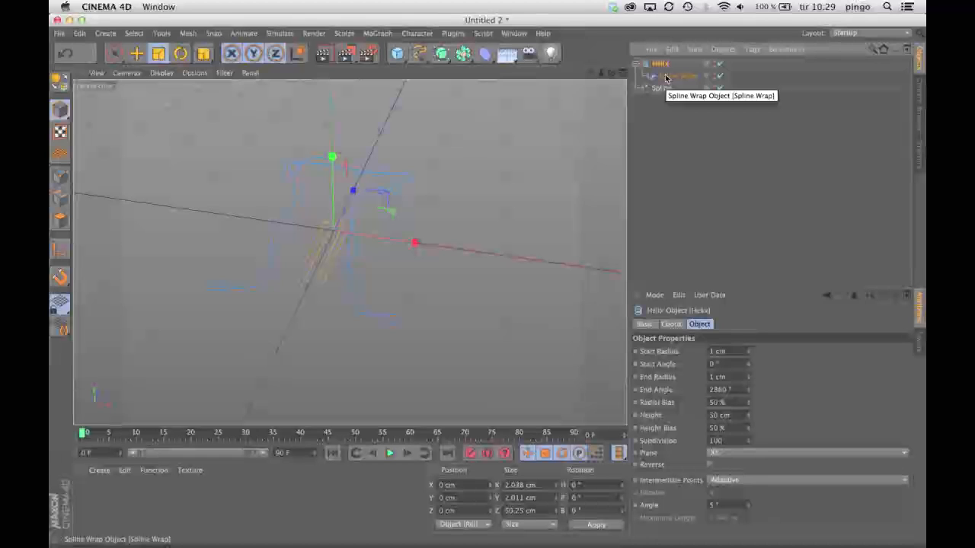
- Group the helix and Spline Wrap under a null, and duplicate the helix within it until there are four
key(alt+g)
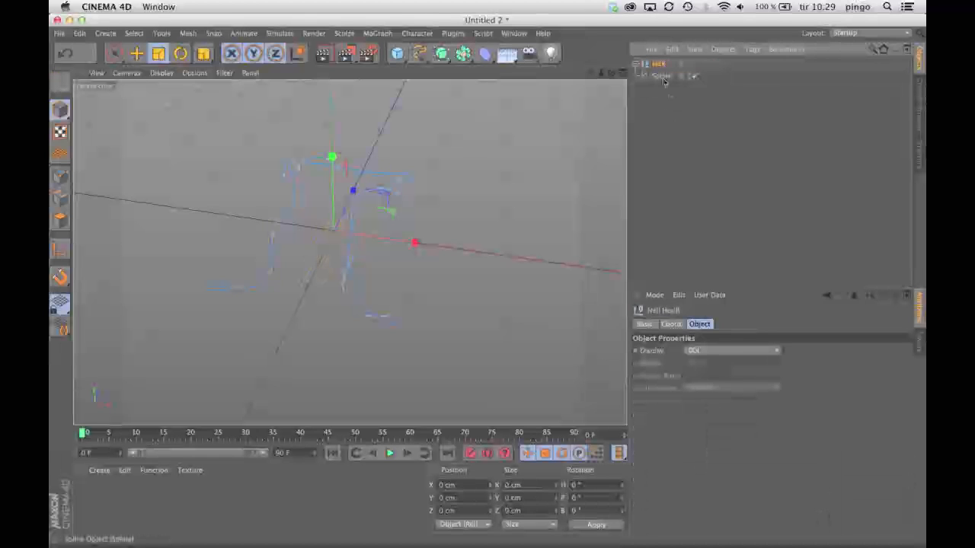
click(636, 64)
drag(672, 91, 673, 122)
click(666, 89)
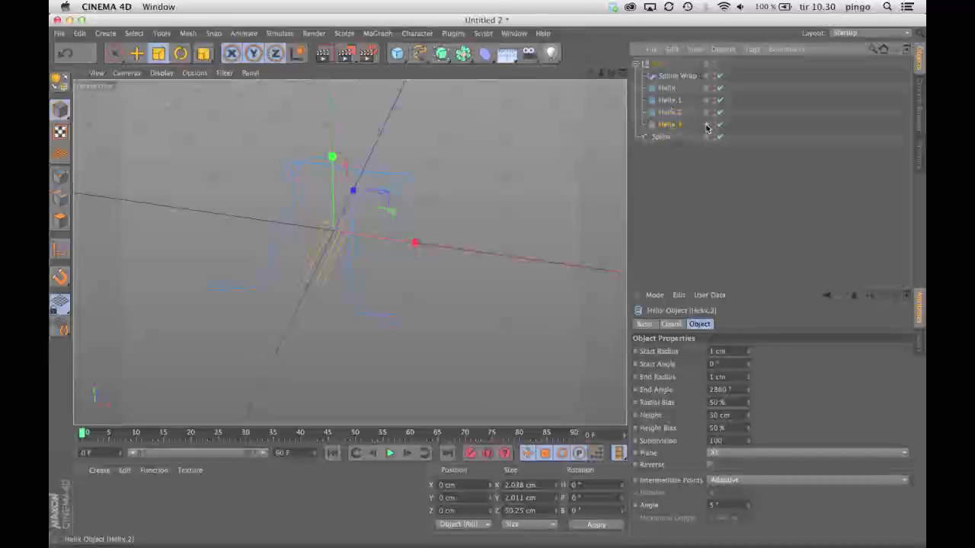
- Rotate the second helix (Helix.1) by setting its bank rotation to 90°
click(671, 102)
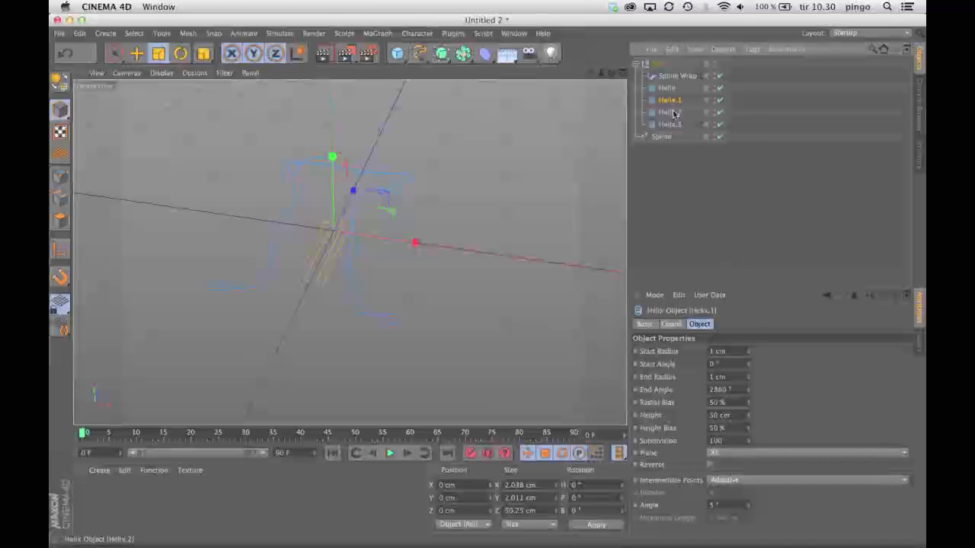
key(r)
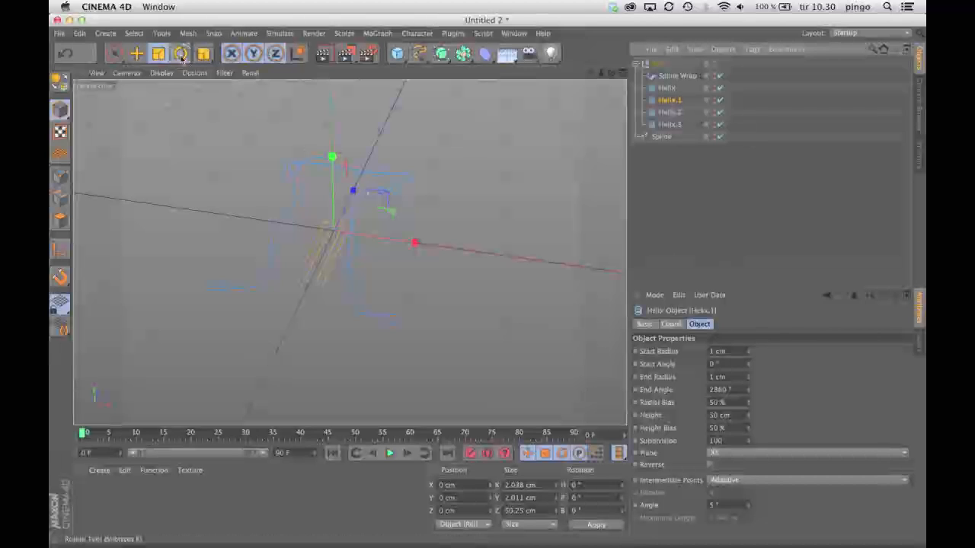
drag(349, 200, 375, 218)
double_click(583, 510)
text(90)
key(Return)
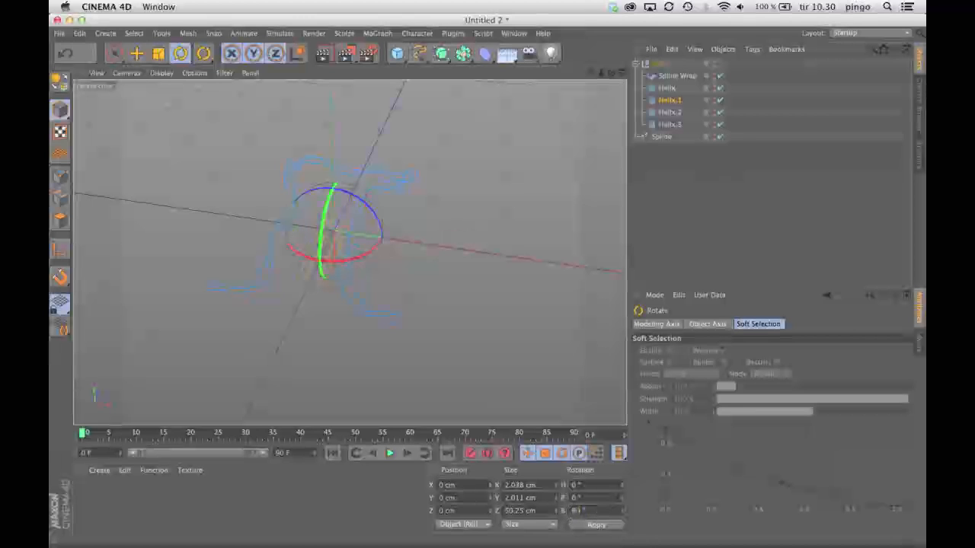
- Set the bank rotation of Helix.2 to 180° and of Helix.3 to 270°
click(669, 113)
click(579, 510)
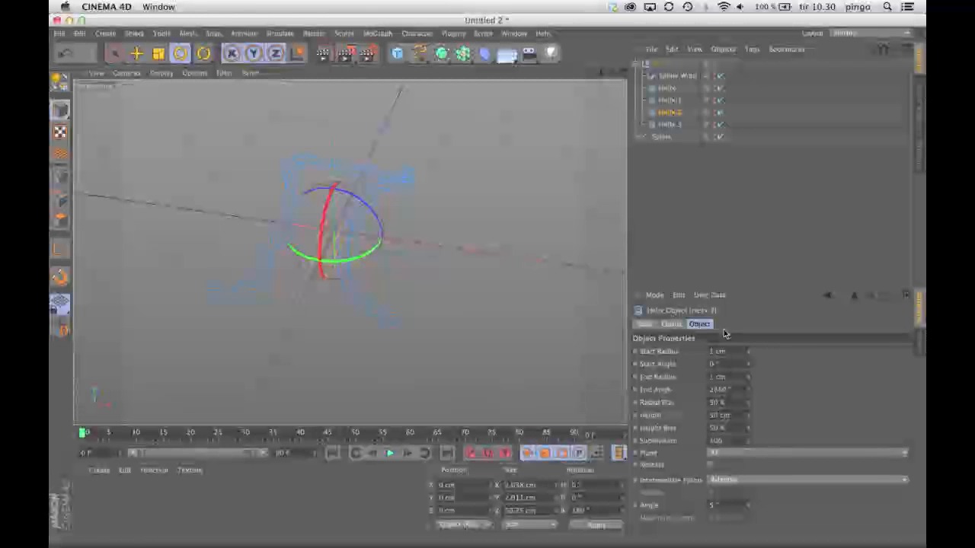
click(670, 126)
click(579, 510)
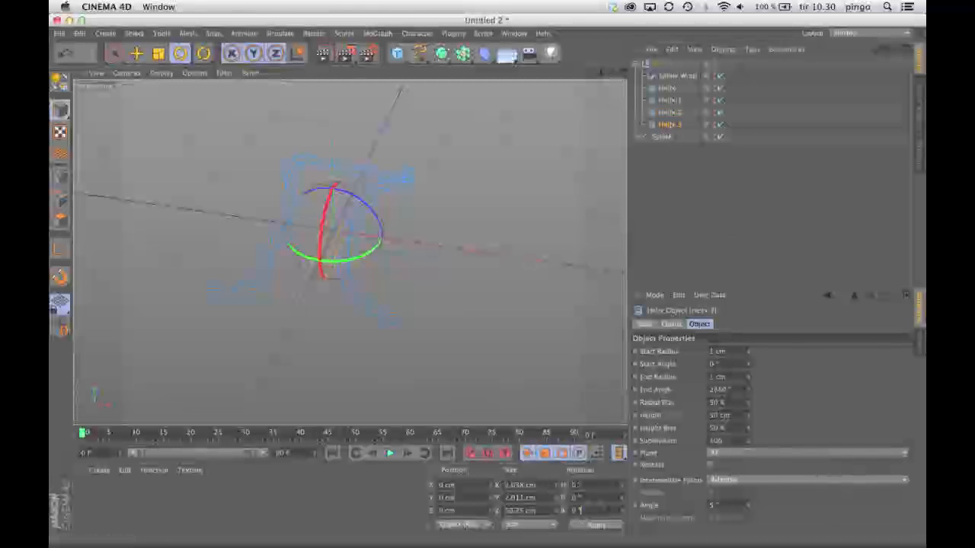
key(Return)
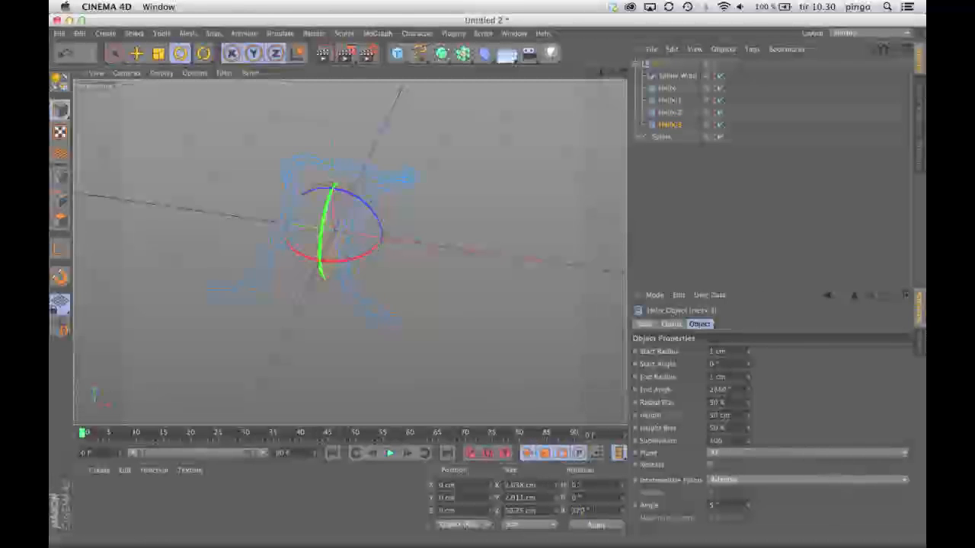
- Try to connect the four parametric helices into one object with Connect Objects + Delete, and undo it
click(652, 215)
drag(602, 73, 580, 156)
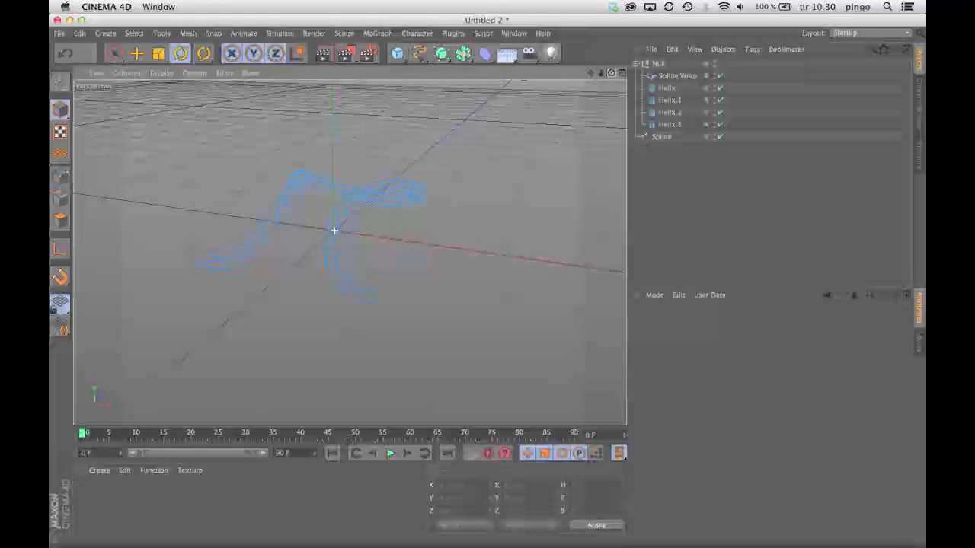
click(664, 89)
shift+click(668, 126)
right_click(668, 126)
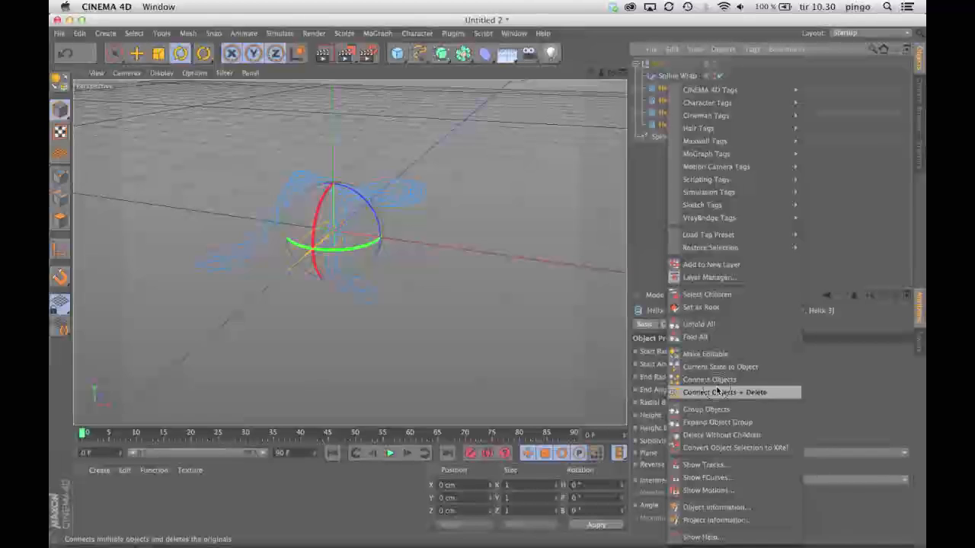
click(716, 392)
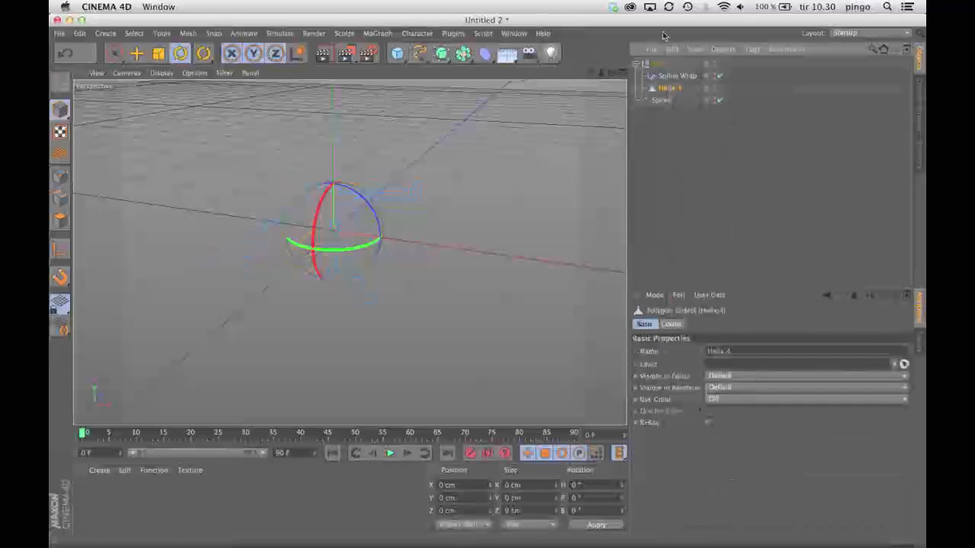
key(super+z)
- Make the four helices editable and merge them into one spline with Connect Objects + Delete
click(662, 89)
shift+click(671, 125)
right_click(667, 90)
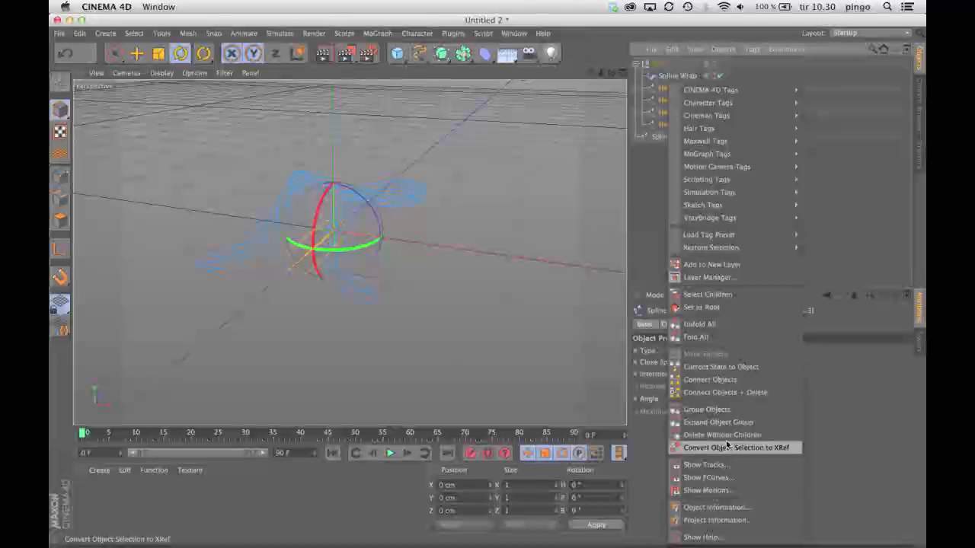
click(727, 392)
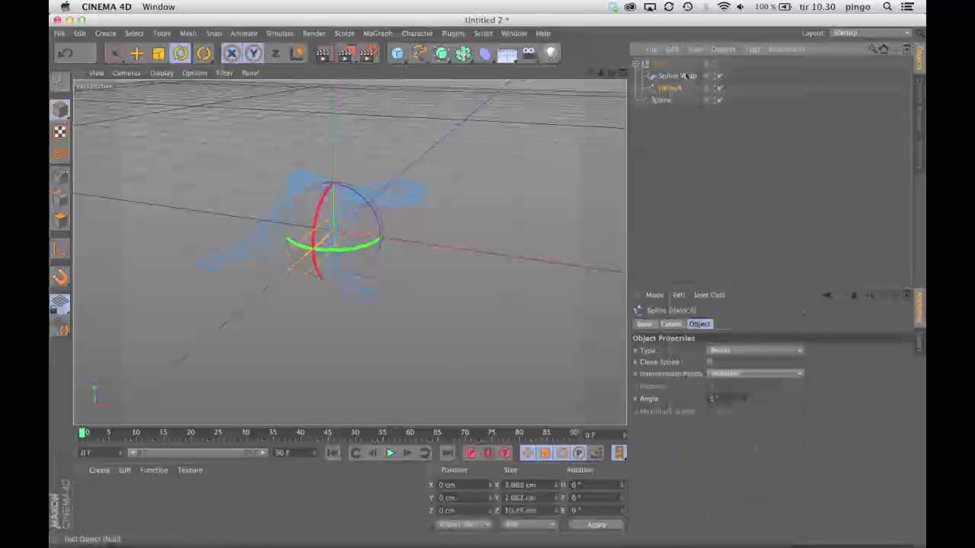
- Move the merged helix spline out of the null, nest the Spline Wrap under it, and delete the empty null
drag(669, 87, 661, 64)
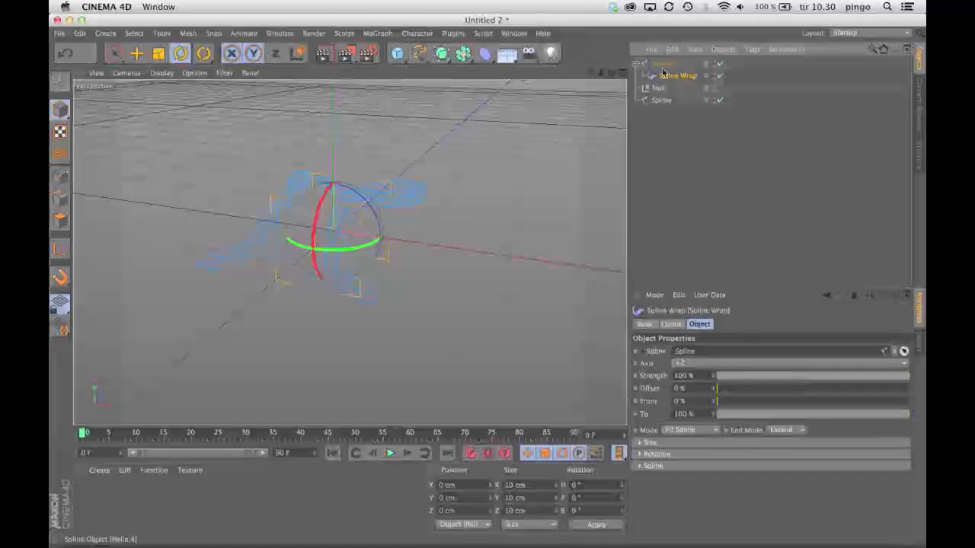
click(662, 89)
key(Delete)
- Bake the wrapped helix spline with Current State to Object and delete the original helix with its Spline Wrap
click(662, 65)
right_click(662, 66)
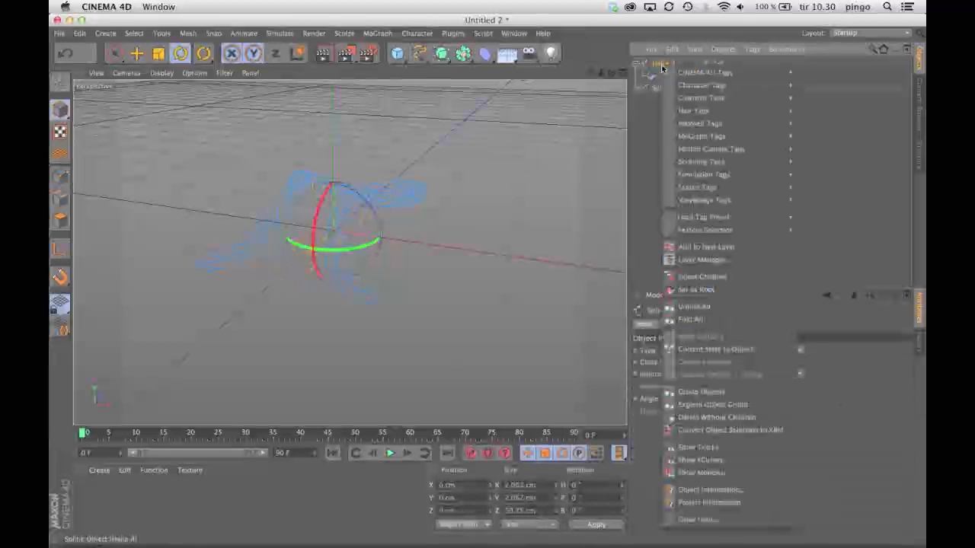
click(724, 350)
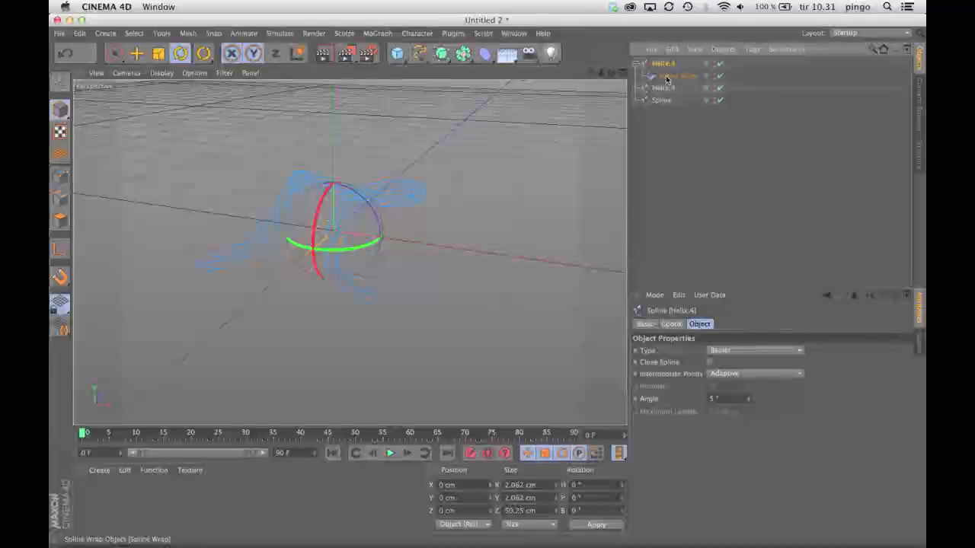
key(Delete)
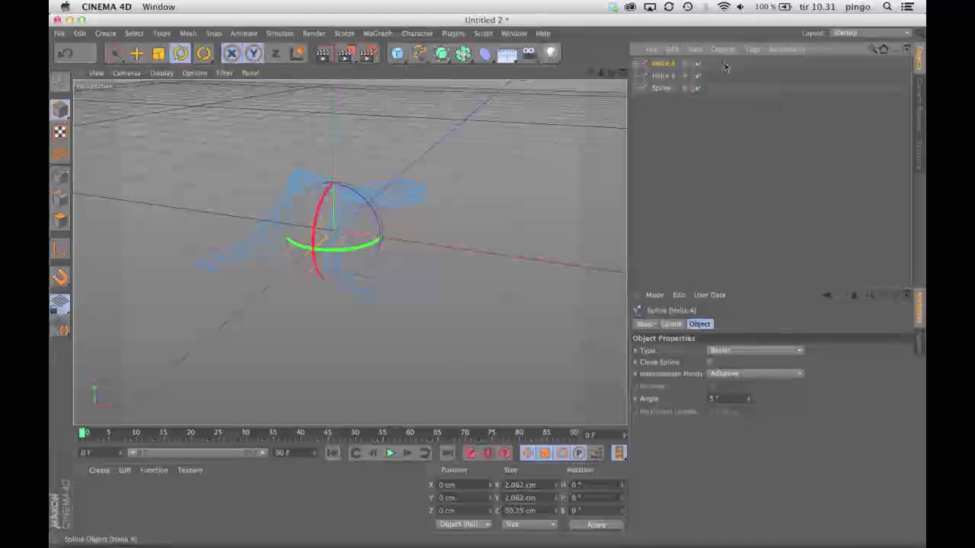
click(698, 64)
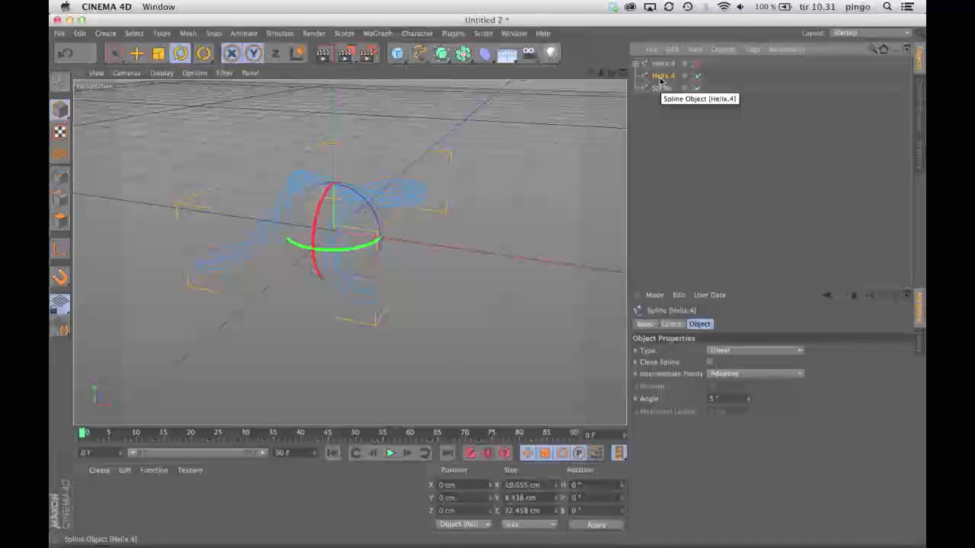
click(664, 63)
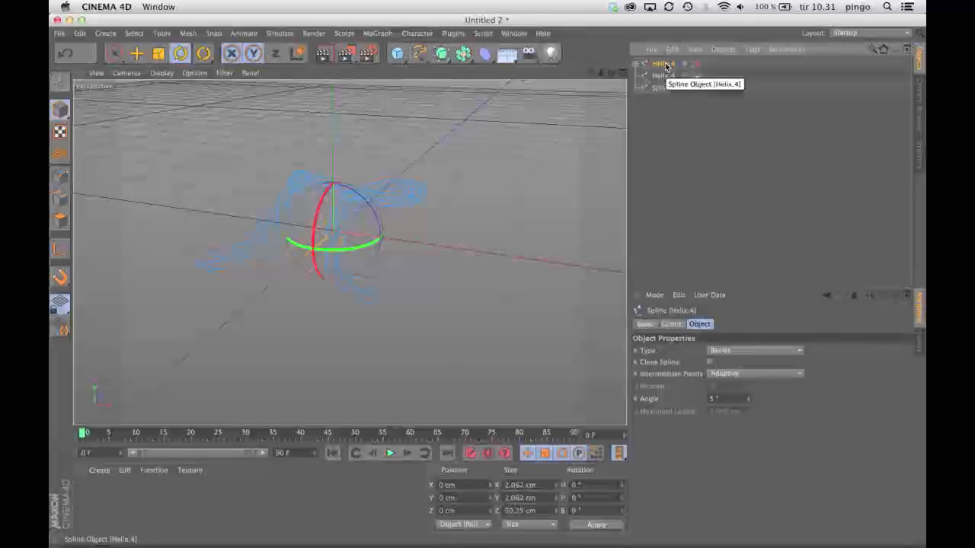
click(663, 76)
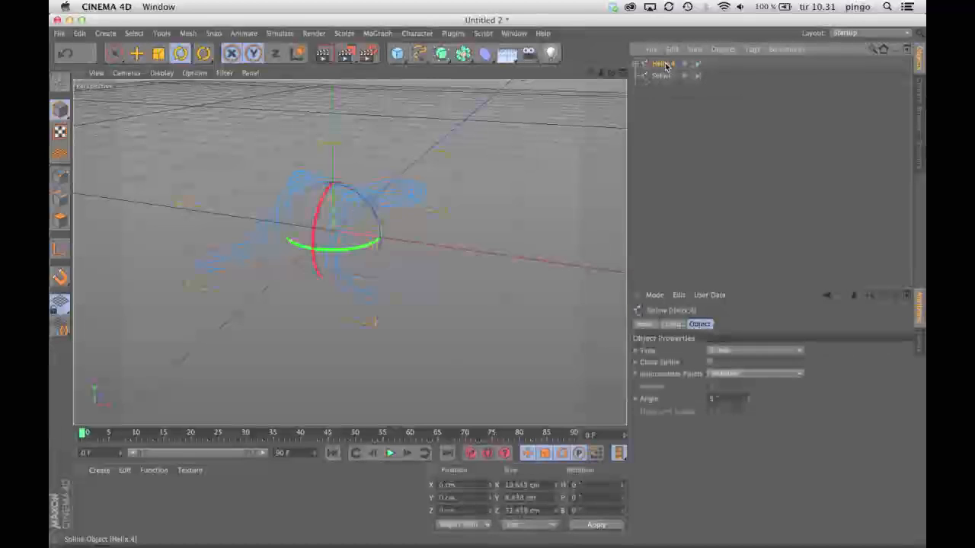
- Disable the stitch path Spline and move the baked helix spline below it in the object list
click(663, 77)
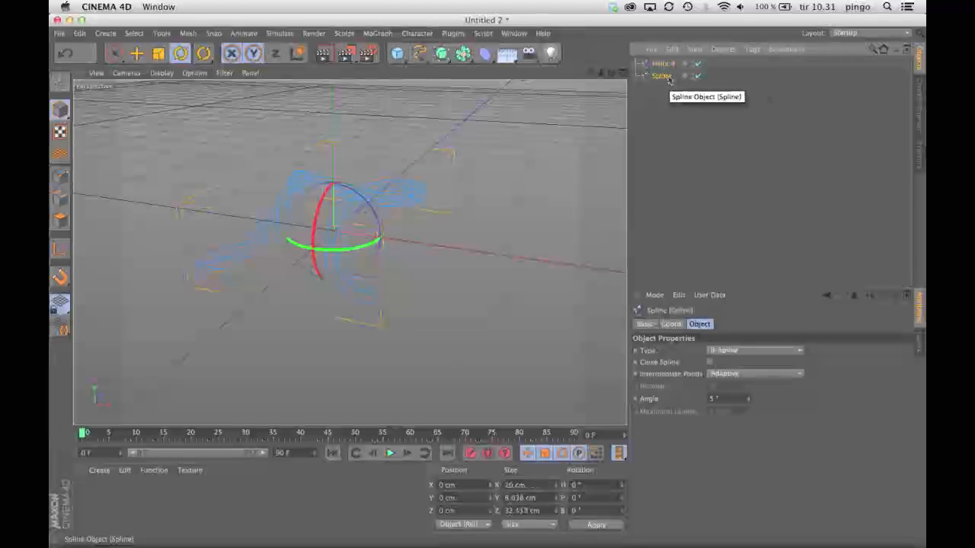
click(697, 76)
drag(659, 65, 661, 81)
click(666, 125)
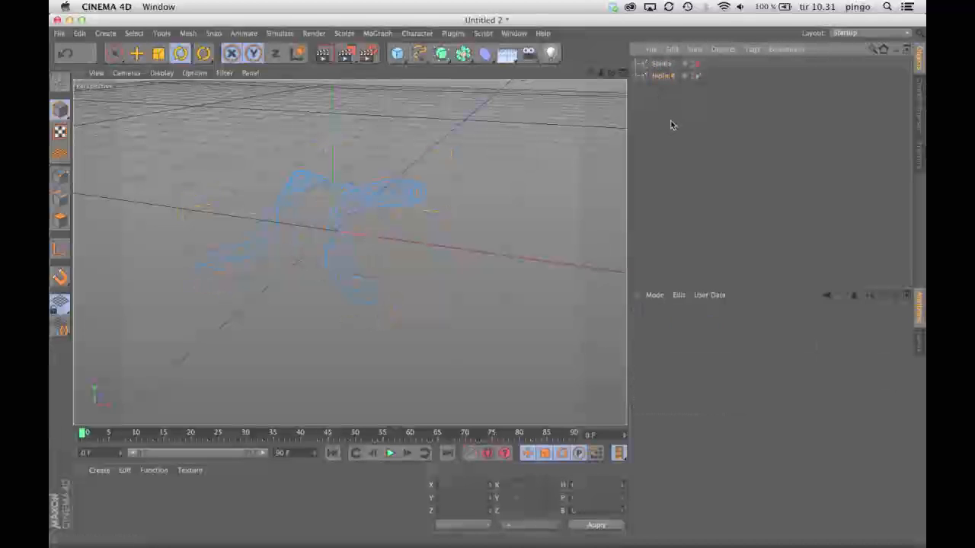
- Add a MoGraph Cloner and make the baked helix spline its child
drag(611, 72, 531, 74)
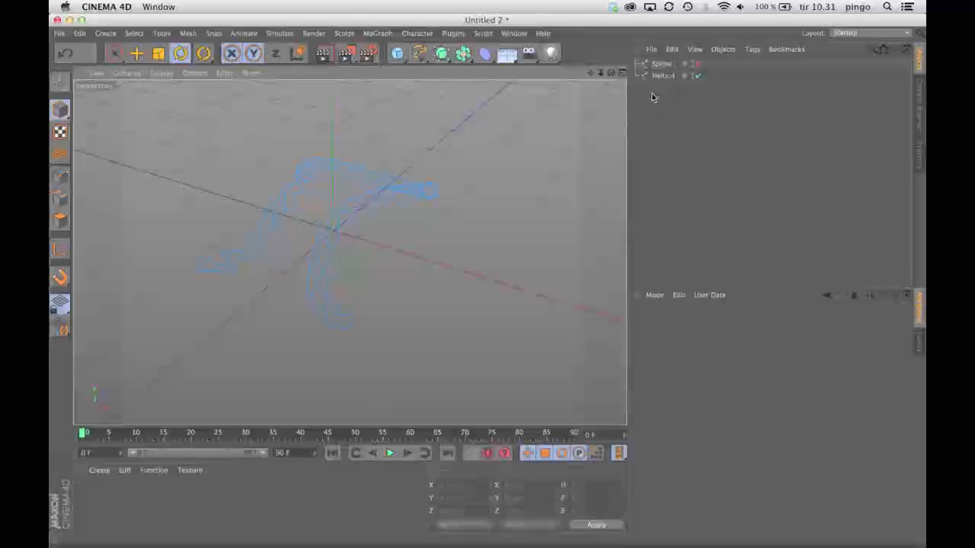
click(378, 34)
mouse_move(389, 53)
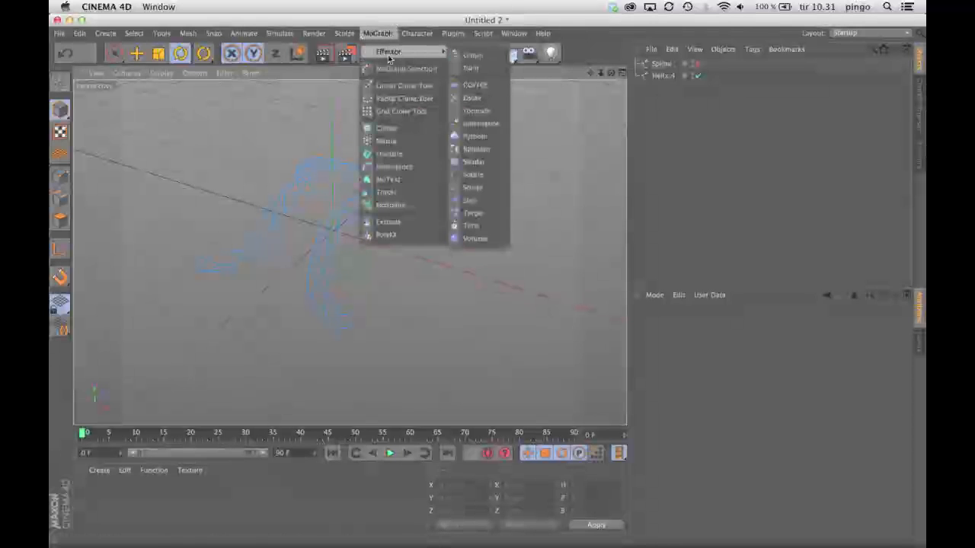
click(386, 128)
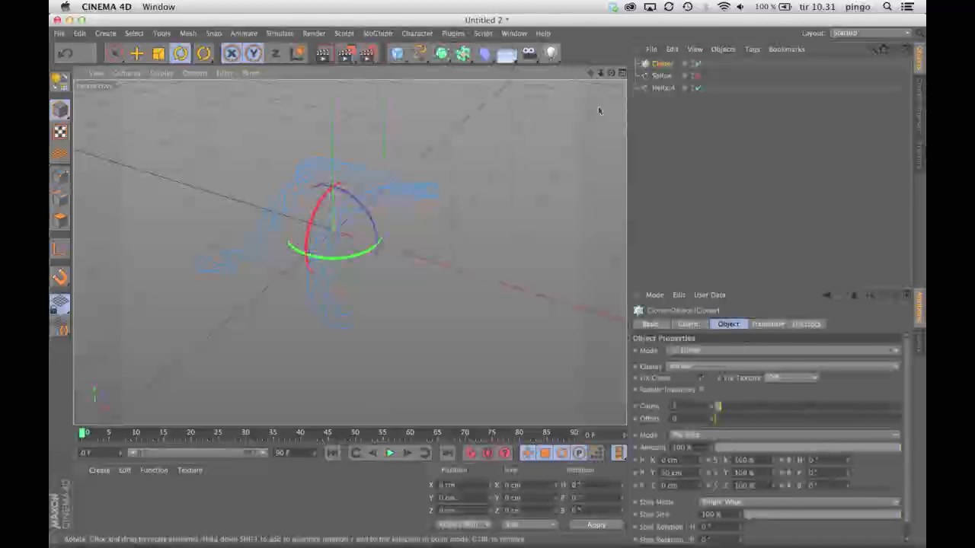
drag(664, 89, 661, 65)
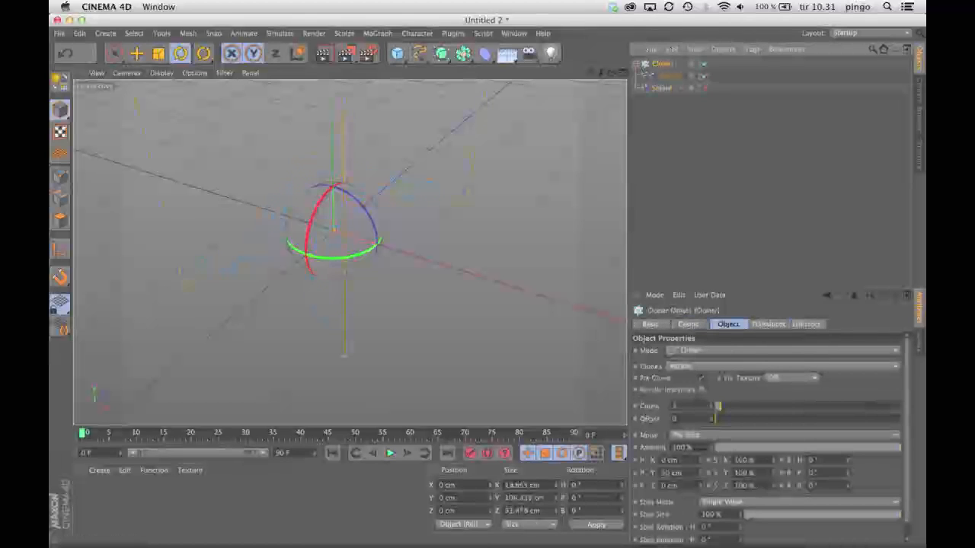
- Set the Cloner's per-step offset to 0 cm in Y and 20 cm in X
double_click(670, 473)
text(0)
key(Return)
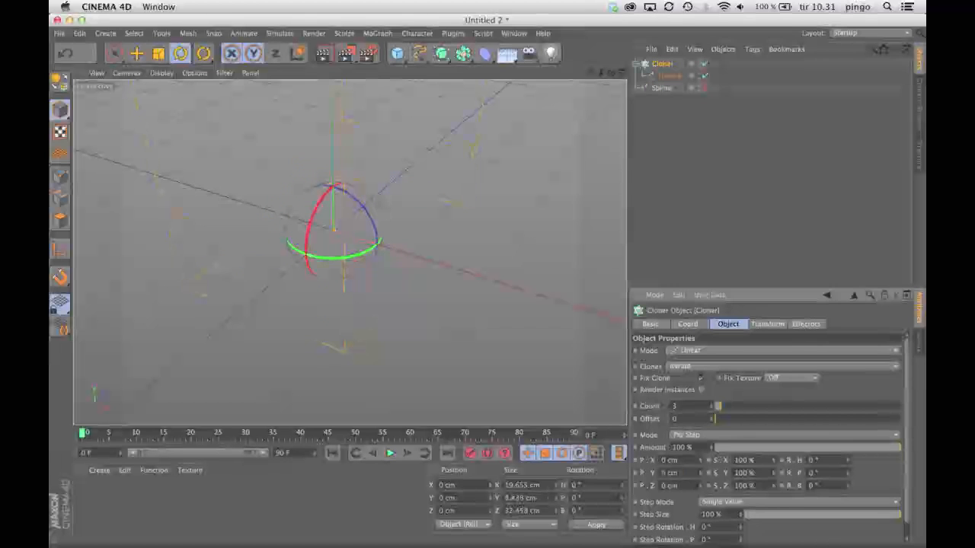
double_click(671, 460)
text(40)
key(Return)
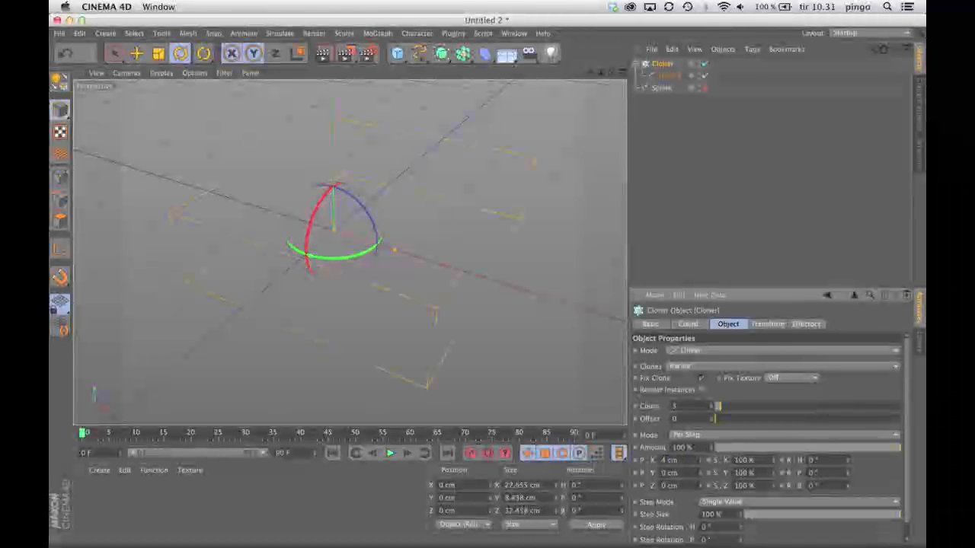
scroll(682, 460, up, 5)
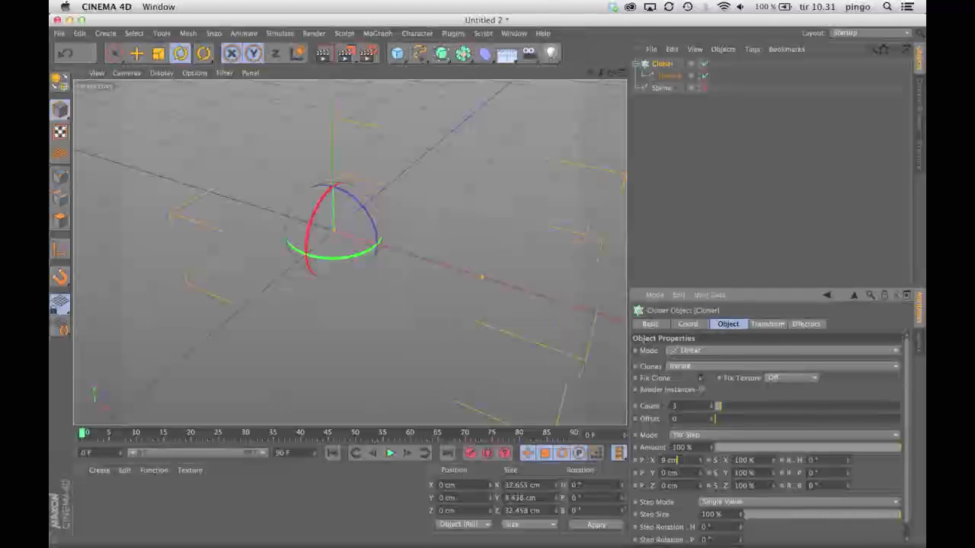
scroll(678, 460, up, 1)
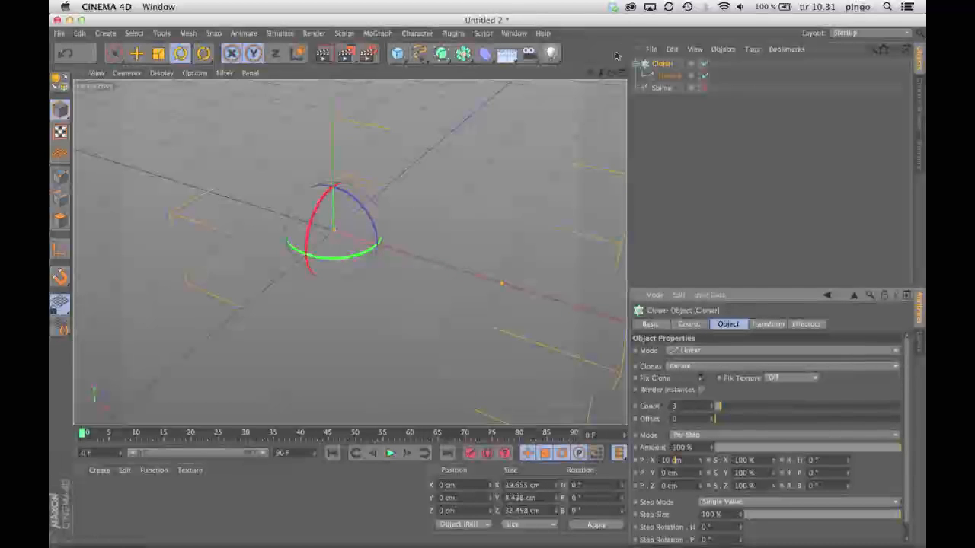
drag(611, 77, 601, 74)
drag(699, 460, 699, 451)
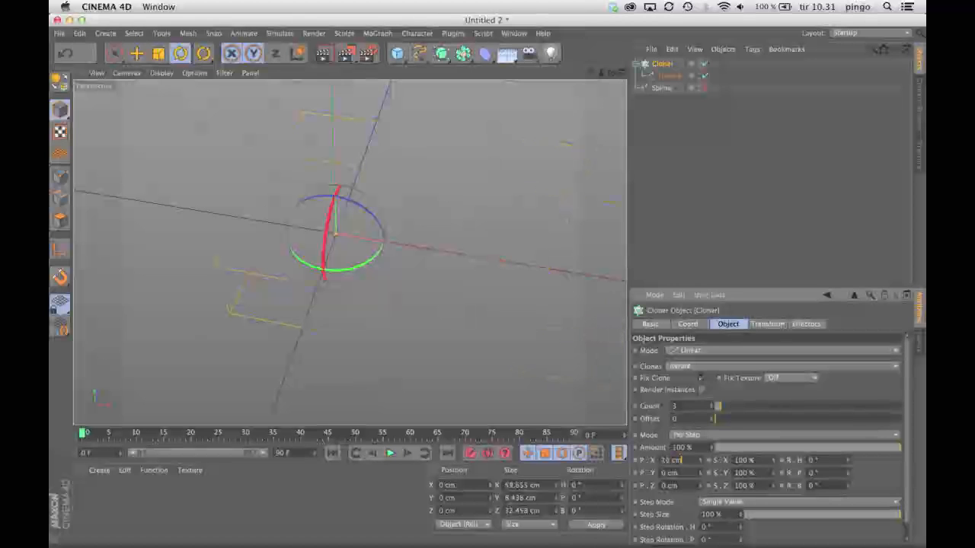
- Switch the Cloner's mode from Linear to Grid Array
mouse_move(591, 74)
mouse_down()
mouse_move(615, 76)
mouse_move(588, 76)
mouse_up()
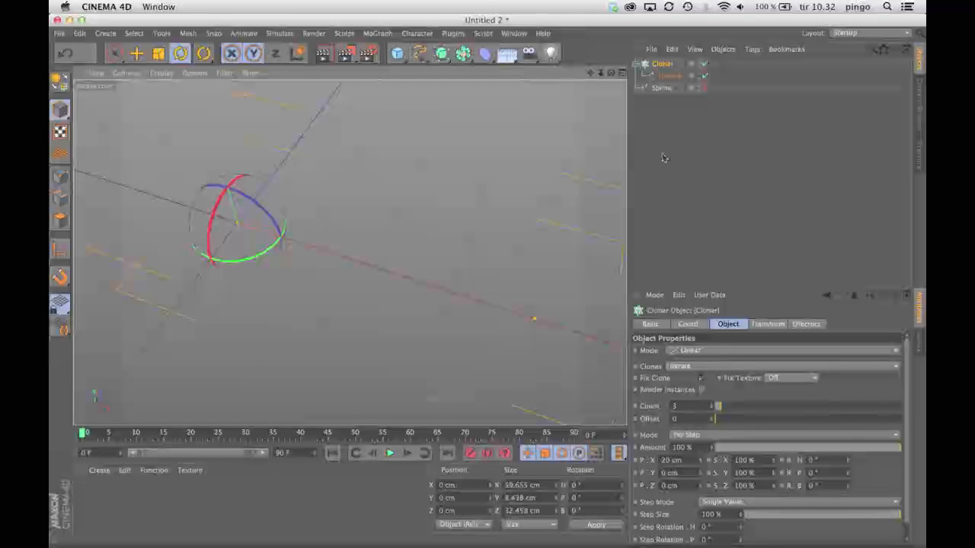
drag(600, 73, 626, 87)
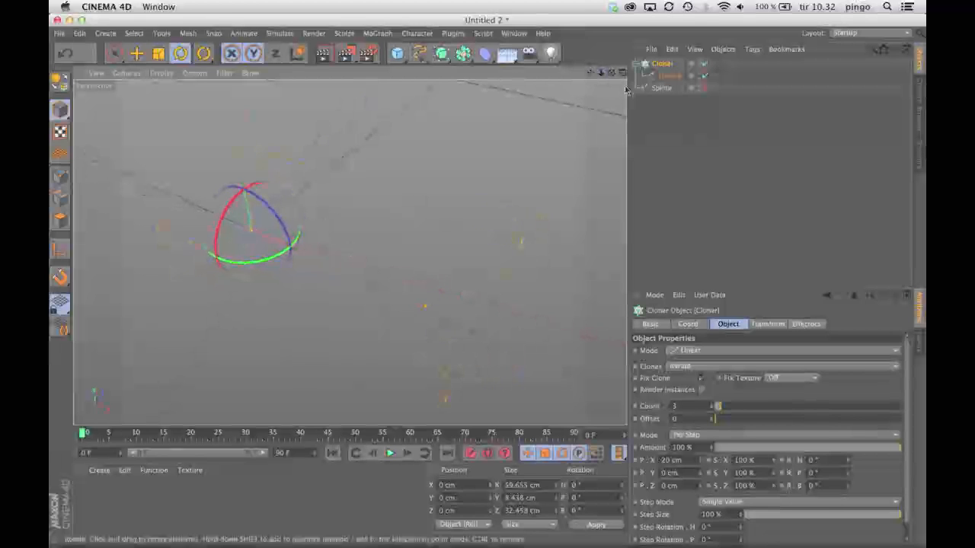
click(678, 142)
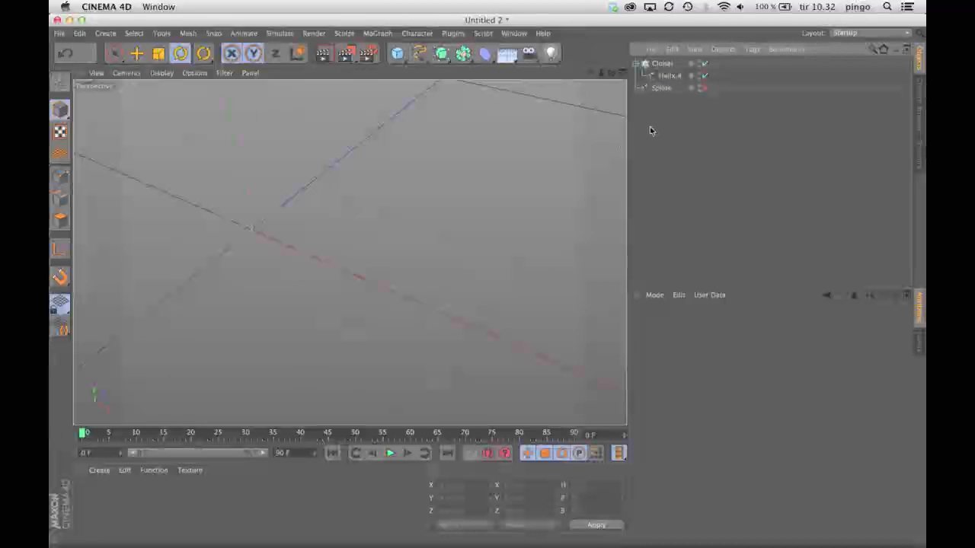
click(668, 75)
click(662, 64)
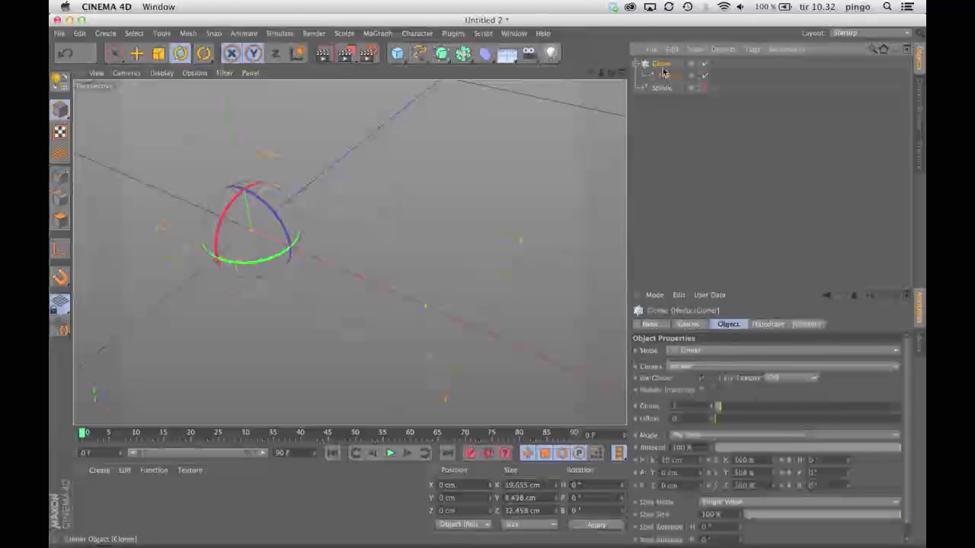
click(666, 140)
click(660, 64)
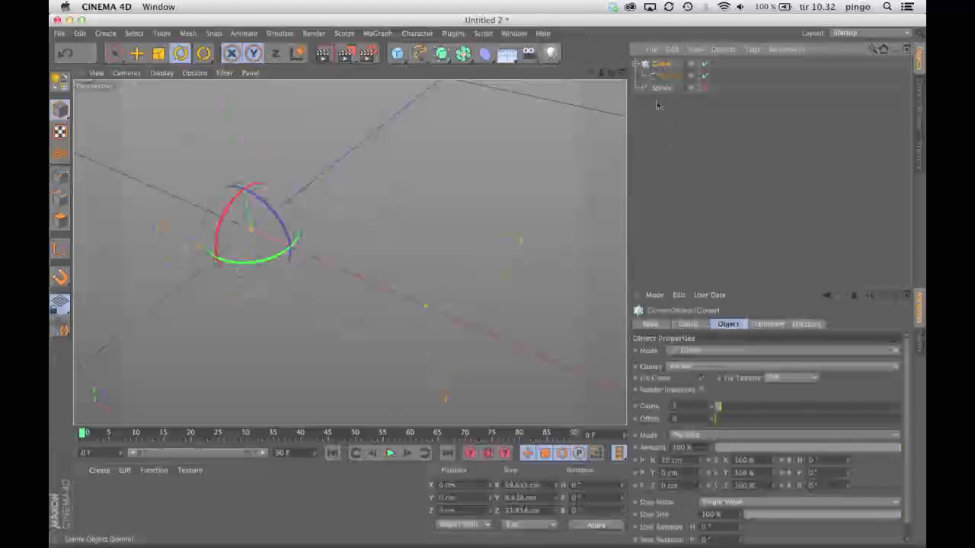
click(707, 351)
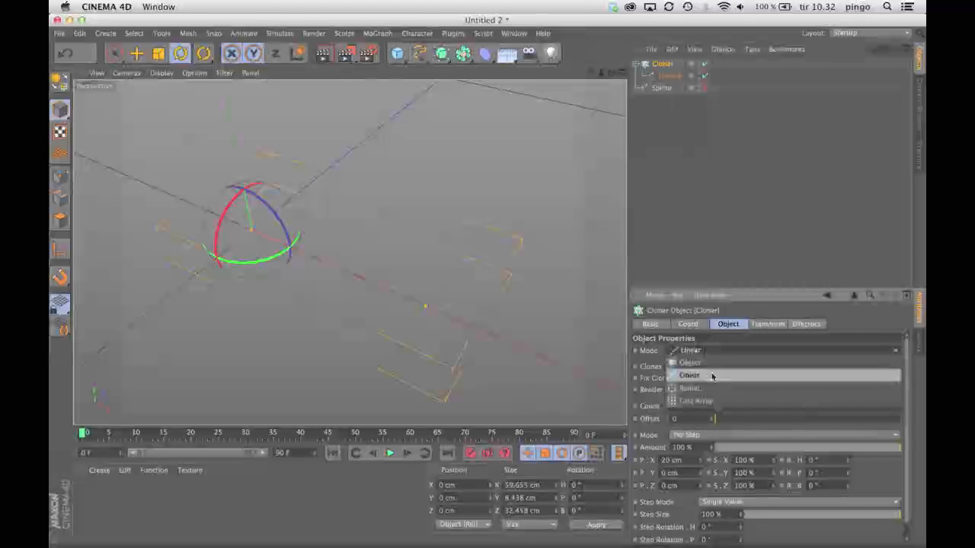
click(710, 401)
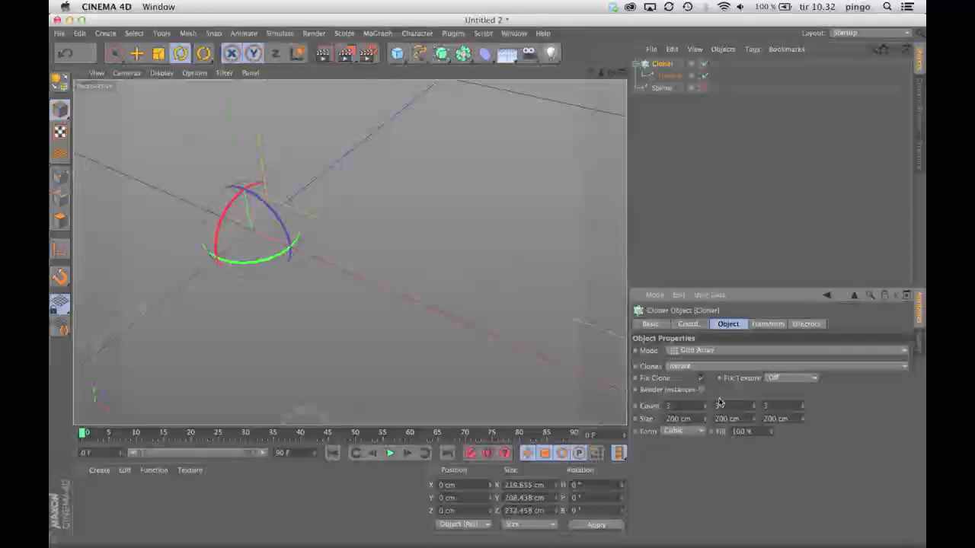
- Set the Cloner's grid counts to 4 in X, 1 in Y and 4 in Z
double_click(717, 405)
text(1)
key(Return)
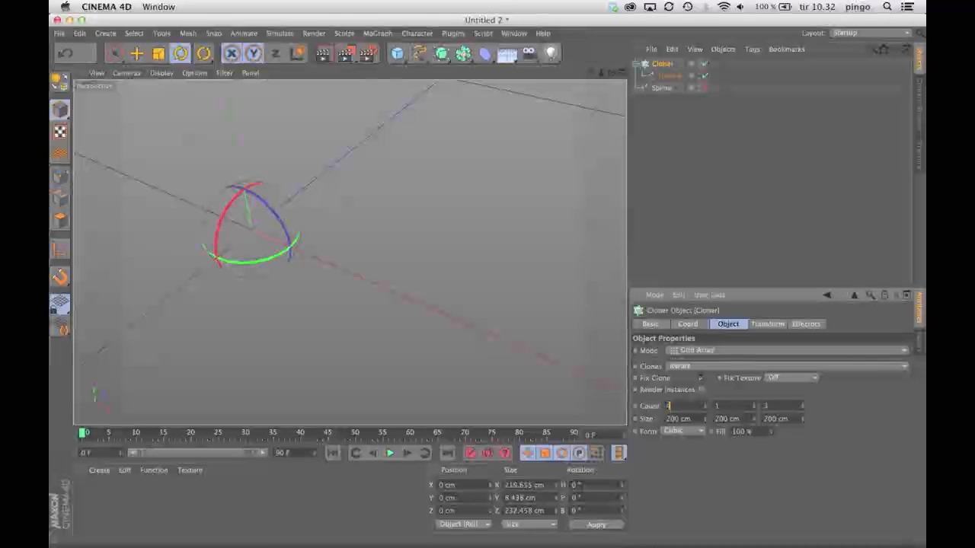
key(Tab)
text(3)
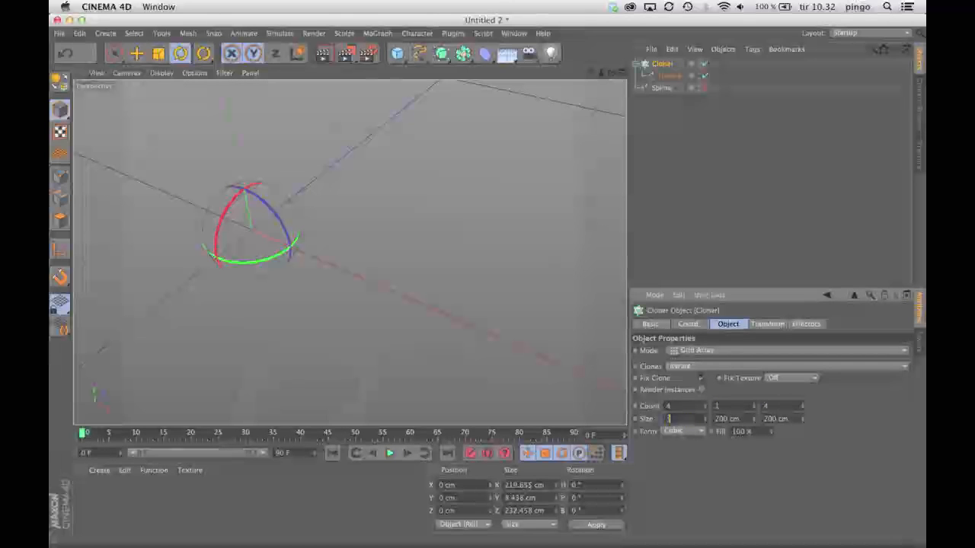
- Set the Cloner's grid size to 60 cm in X and 60 cm in Z
key(Tab)
key(Tab)
text(200)
click(690, 419)
scroll(690, 419, down, 5)
scroll(690, 419, down, 10)
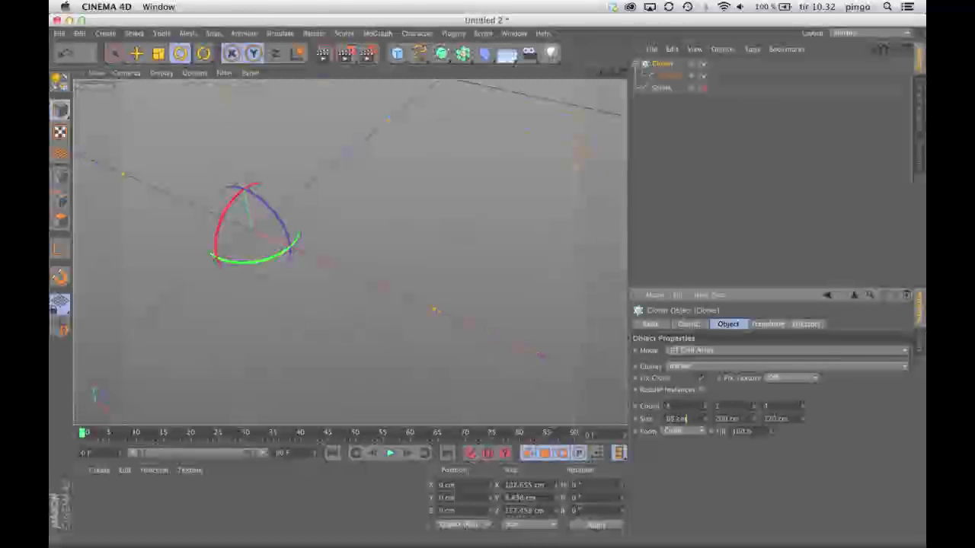
scroll(686, 419, down, 3)
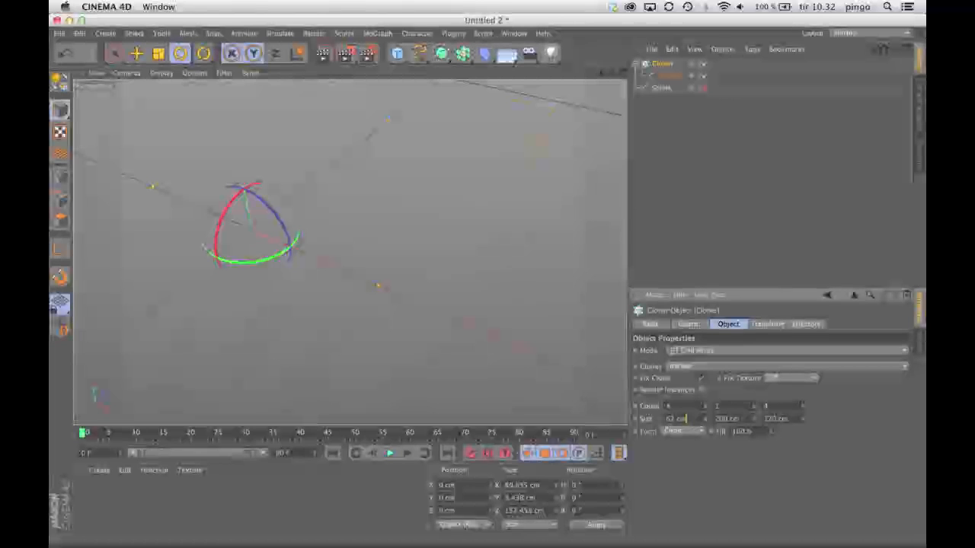
double_click(772, 418)
text(60)
key(Return)
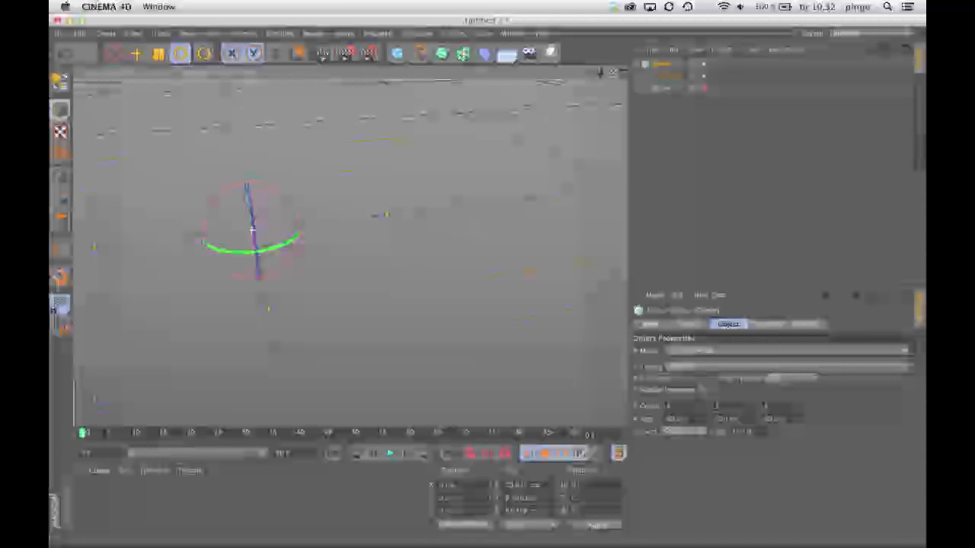
- Disable the Cloner so the single baked helix stitch can be worked on alone
drag(612, 73, 681, 44)
mouse_move(602, 74)
mouse_down()
mouse_move(556, 74)
mouse_move(611, 84)
mouse_move(616, 75)
mouse_up()
click(648, 108)
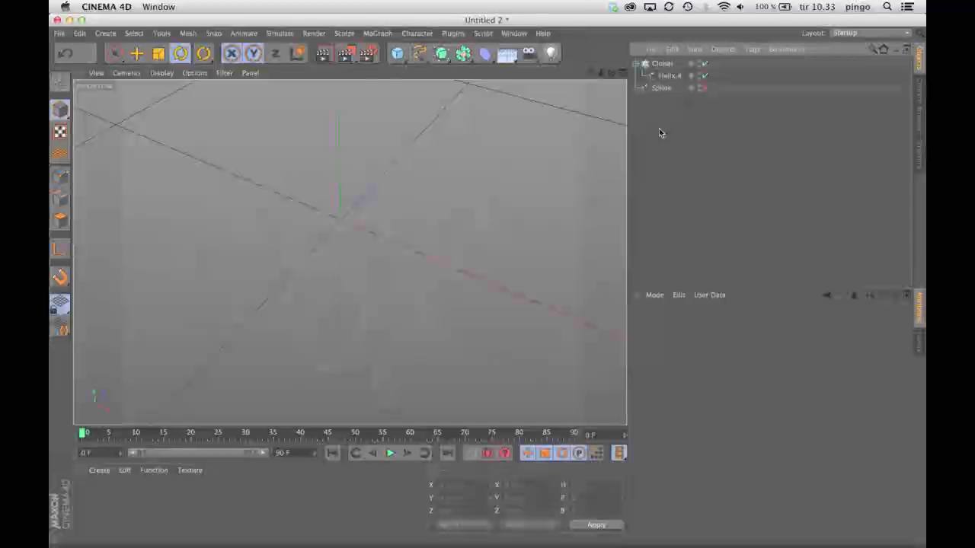
click(659, 65)
click(704, 66)
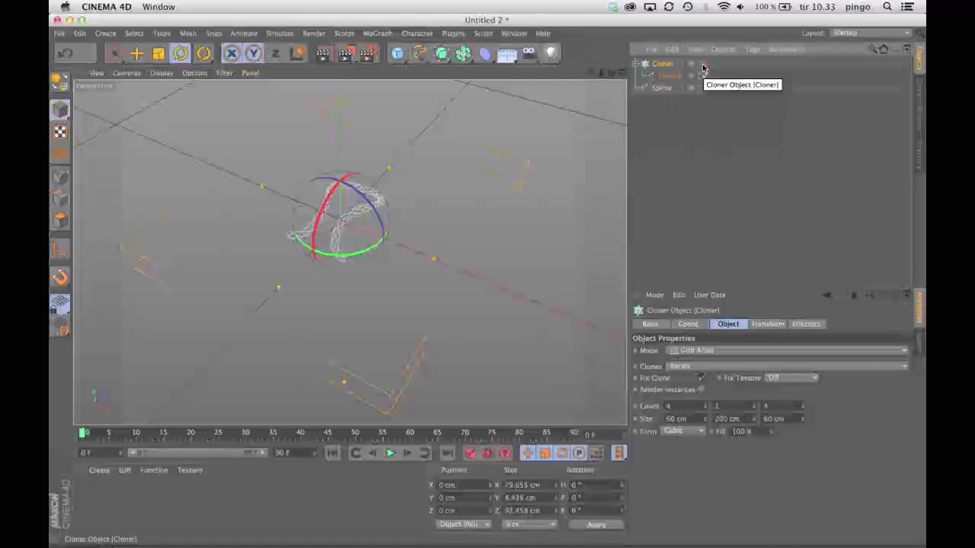
- Add a Hair object to the scene and start an interactive render region
mouse_move(601, 73)
mouse_down()
mouse_move(614, 73)
mouse_move(580, 102)
mouse_move(590, 109)
mouse_move(615, 73)
mouse_up()
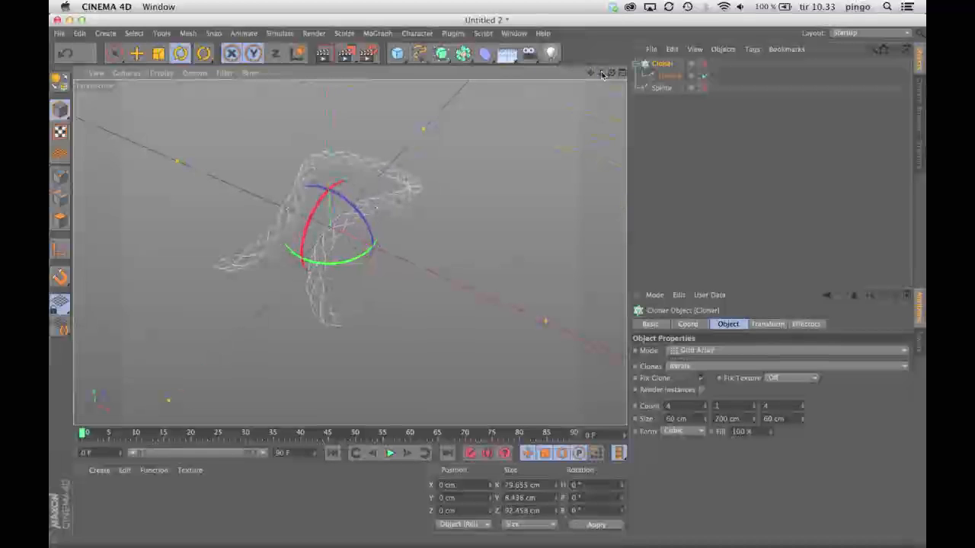
click(279, 34)
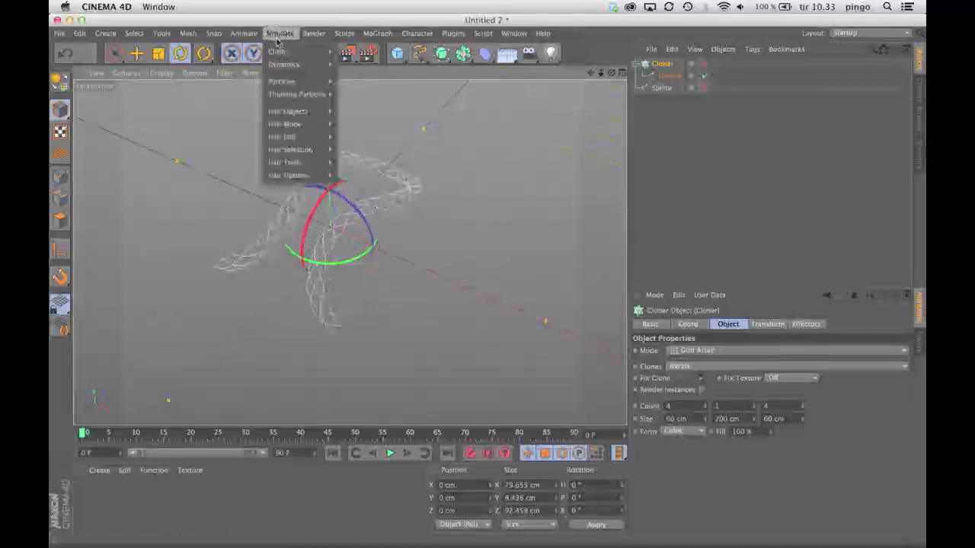
mouse_move(287, 112)
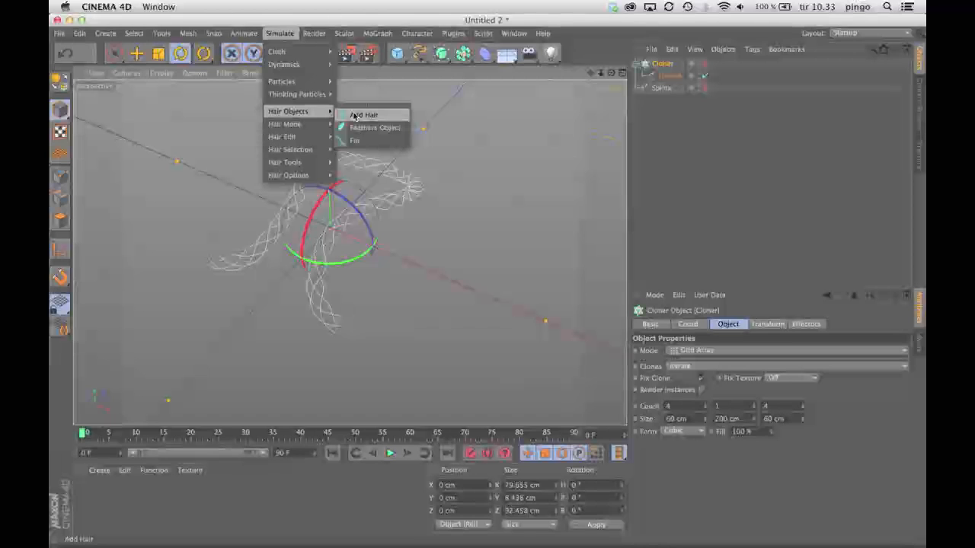
click(354, 115)
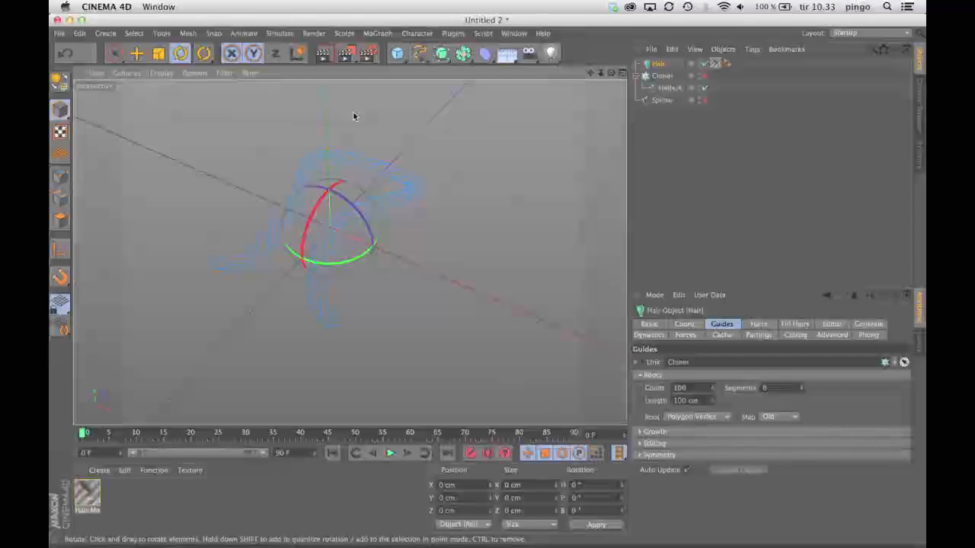
key(alt+r)
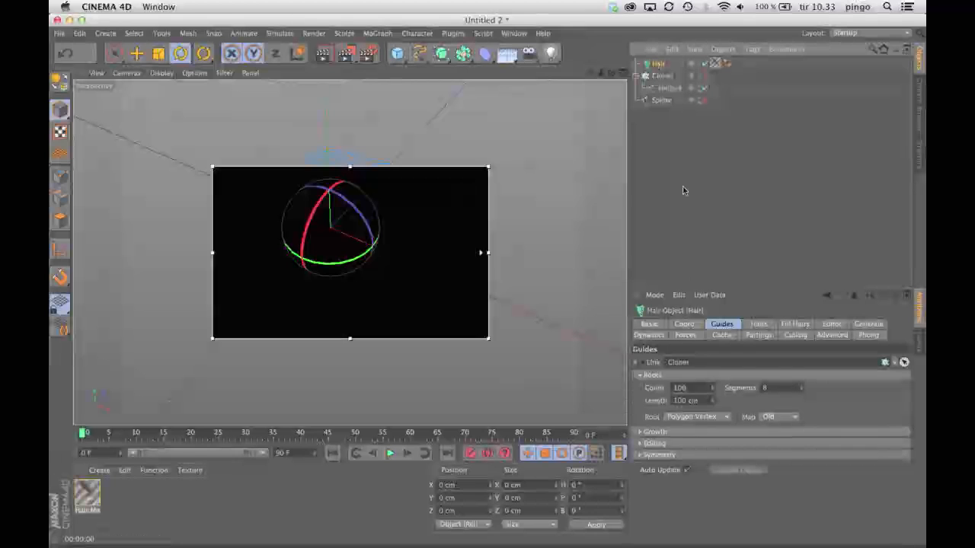
- Link the baked helix spline to the Hair guides, with Spline Guides as root and 50 segments
drag(667, 89, 702, 364)
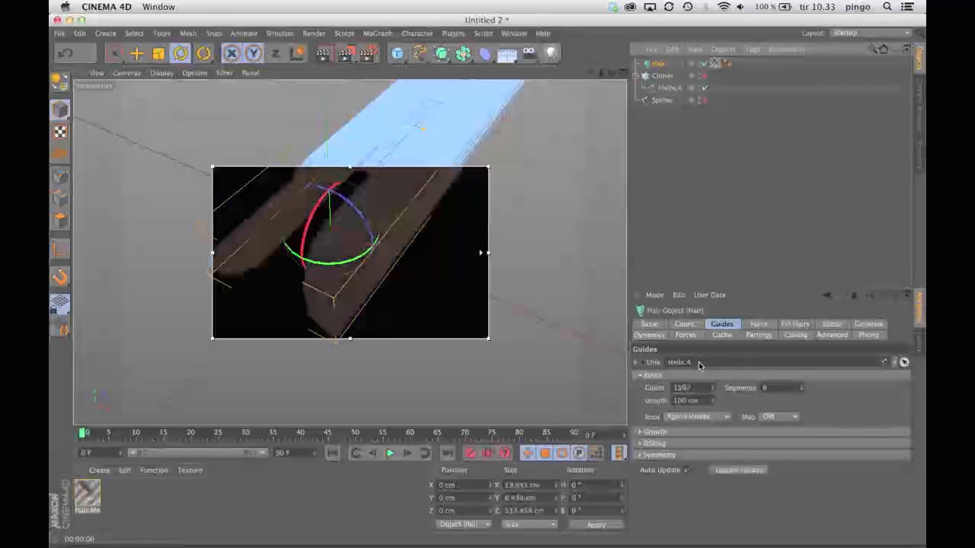
click(697, 416)
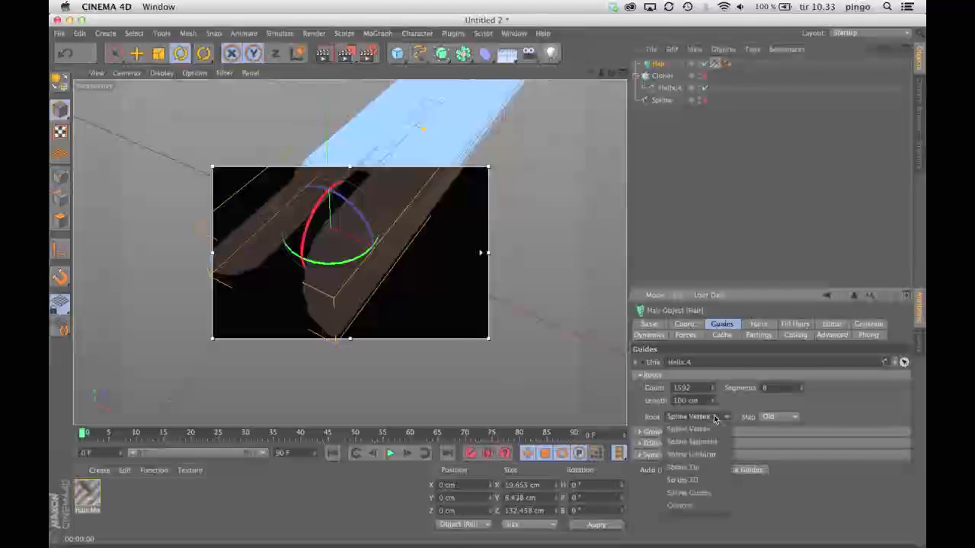
click(702, 494)
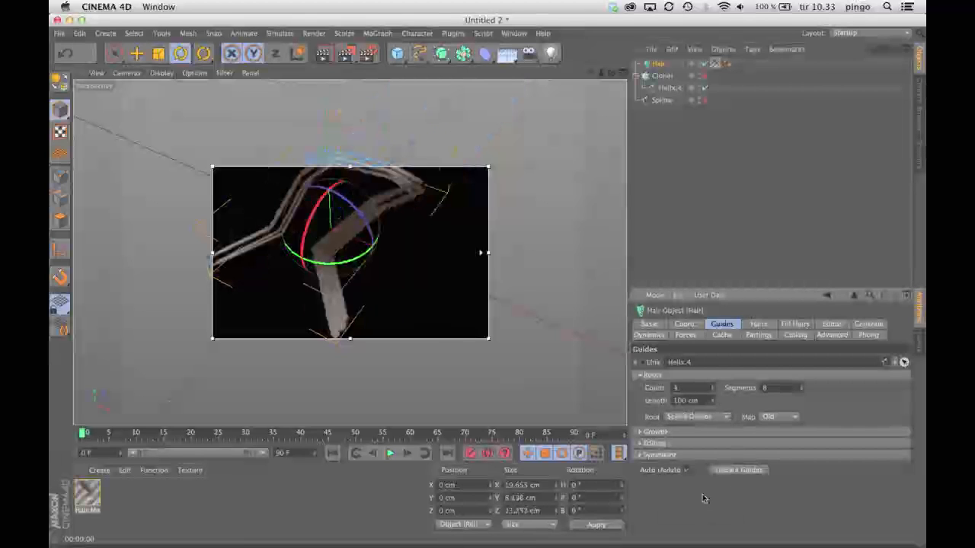
click(765, 387)
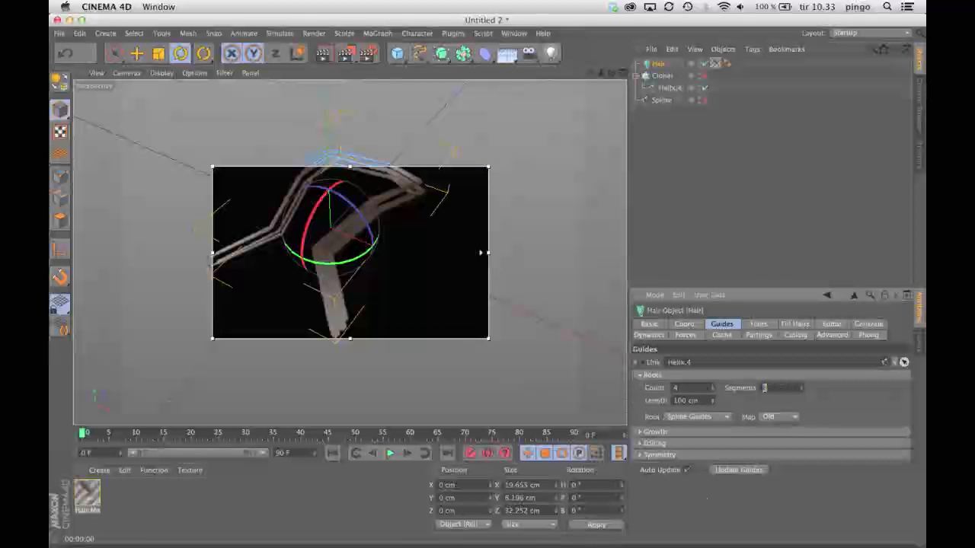
text(50)
key(Return)
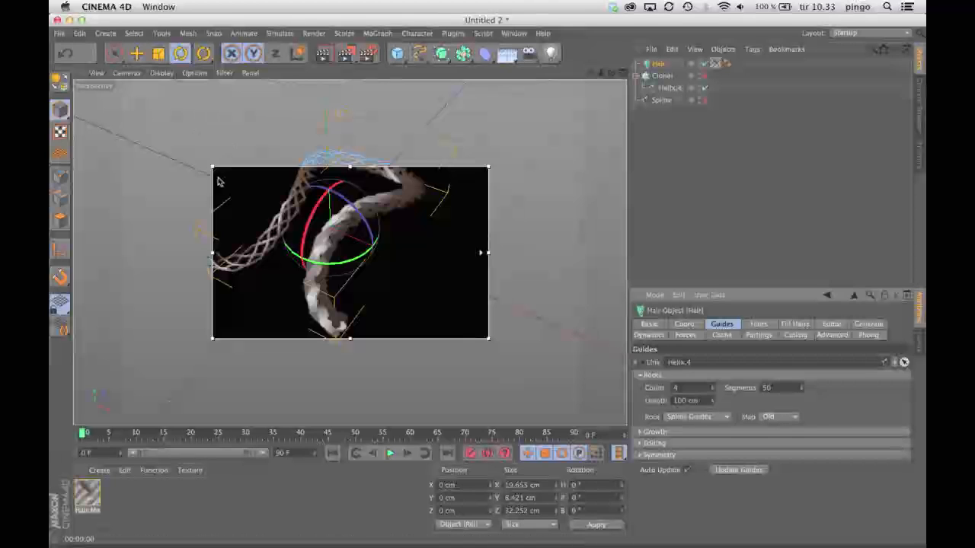
- Enlarge the render region around the whole stitch and set the Hair guide segments to 100, ending the preview
drag(211, 166, 170, 118)
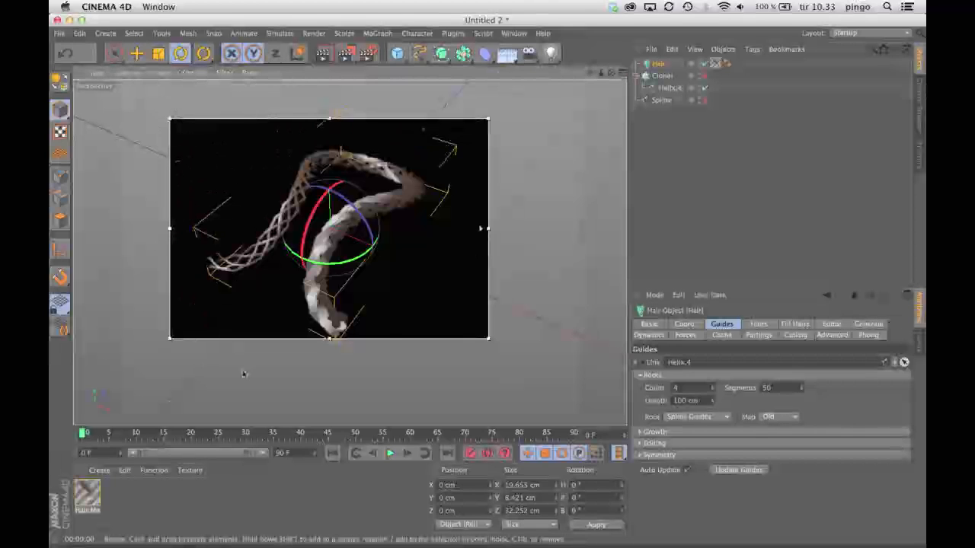
drag(488, 339, 498, 354)
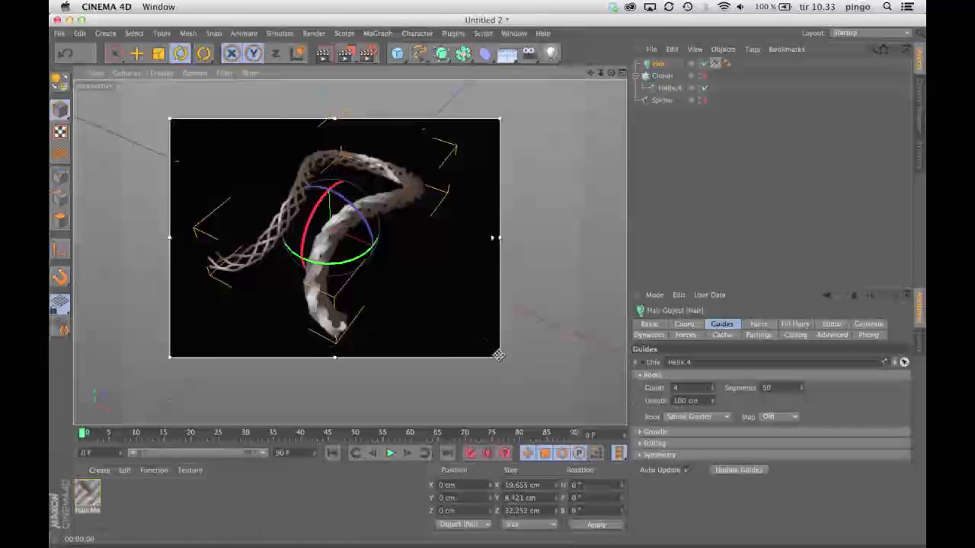
double_click(765, 387)
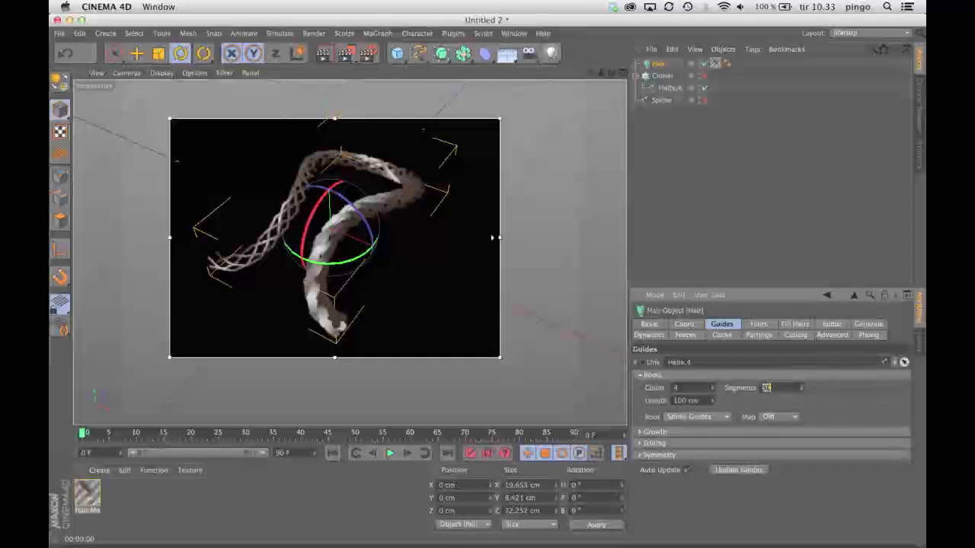
key(Return)
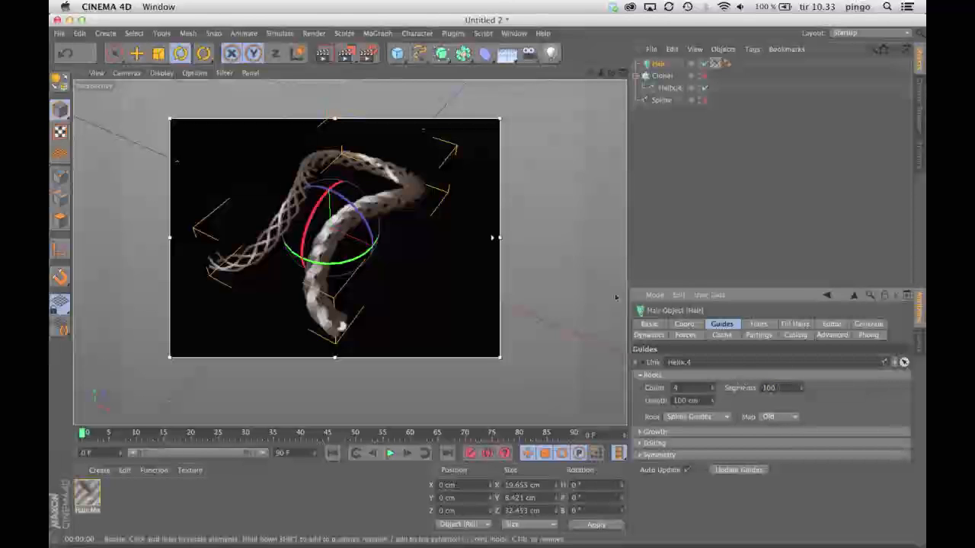
key(alt+r)
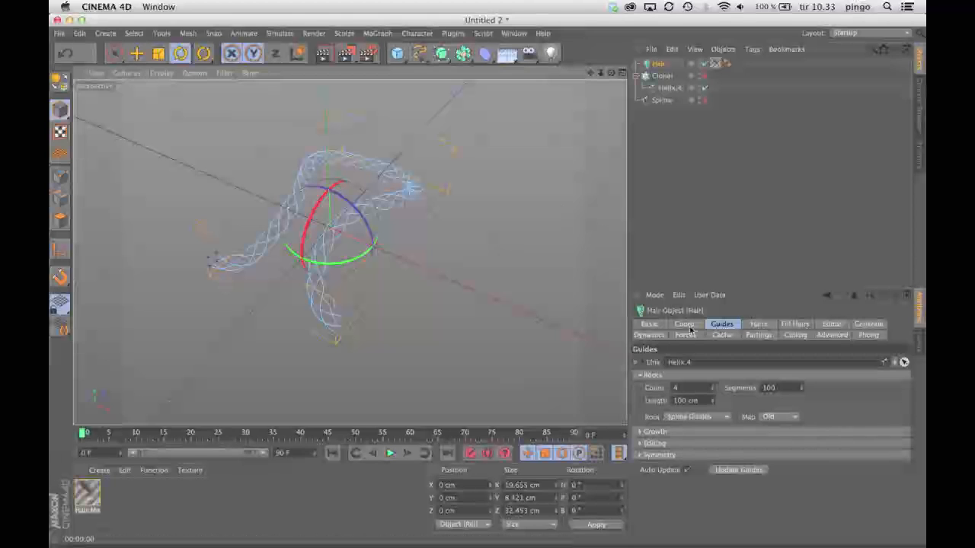
- Try lower guide segment counts for the Hair object and reset them to 100
double_click(768, 388)
scroll(770, 388, down, 10)
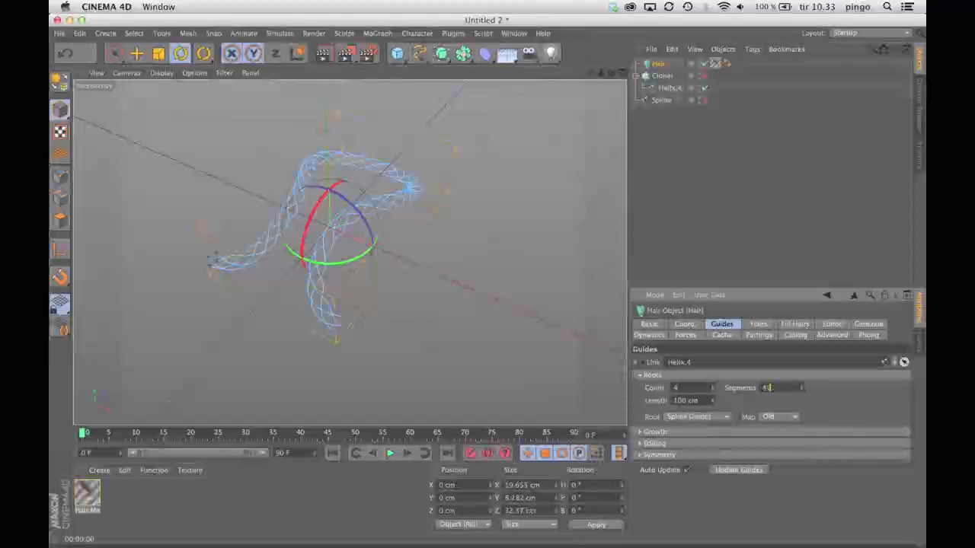
scroll(770, 387, down, 3)
text(100)
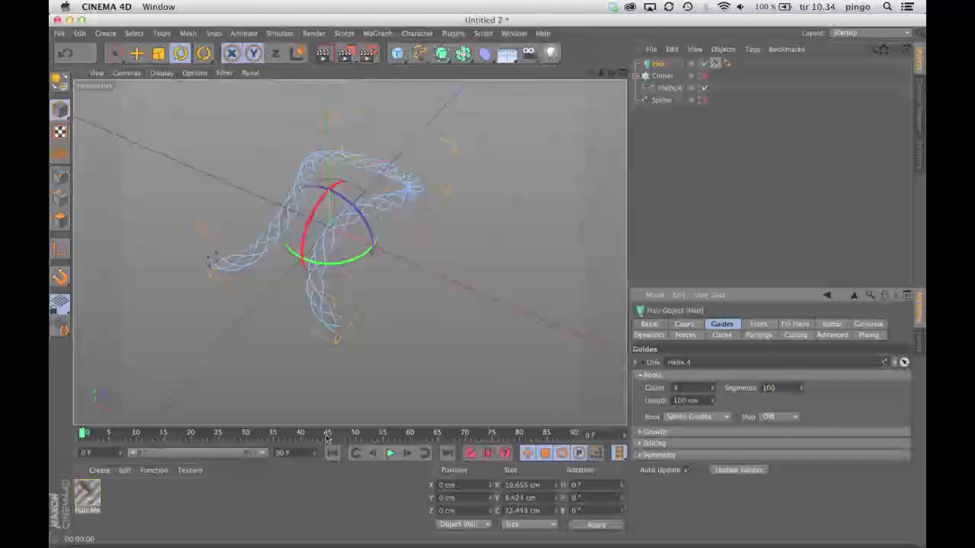
- Set the hair material's thickness to 0.2 cm at both root and tip
double_click(86, 493)
drag(406, 104, 616, 98)
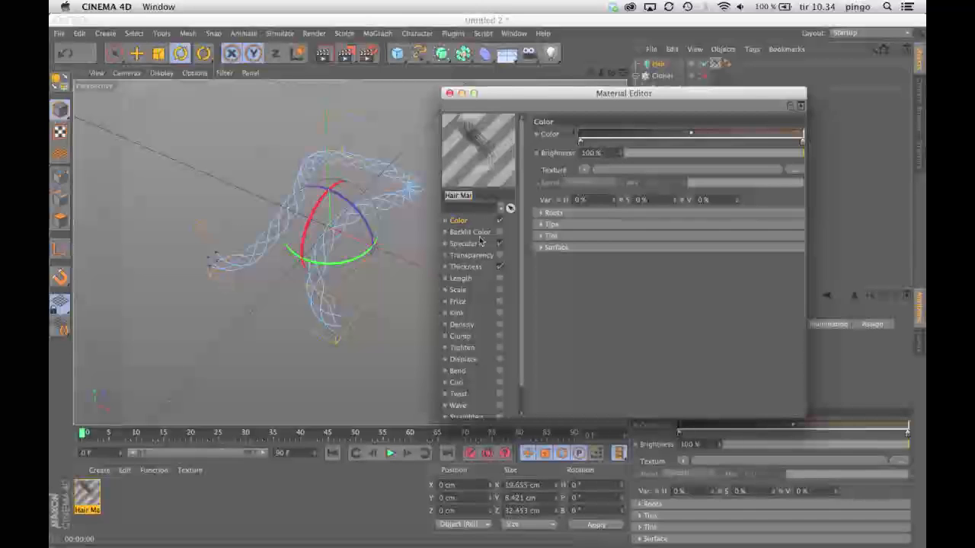
click(480, 268)
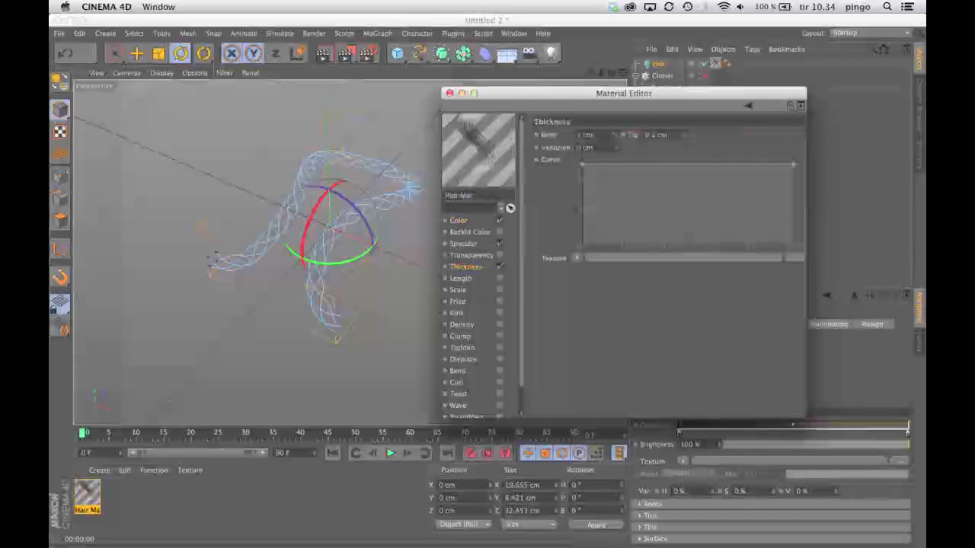
text(0.2)
key(Tab)
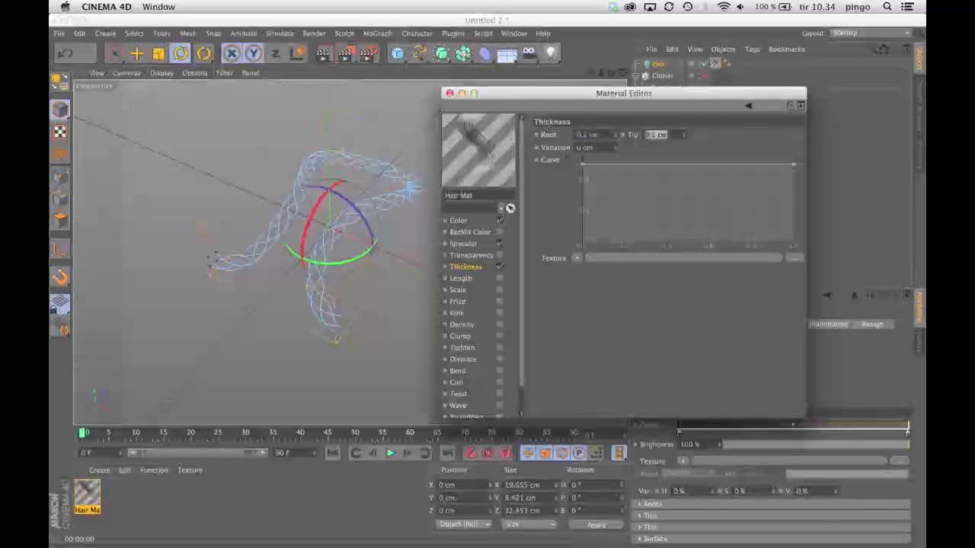
text(0.2)
key(Return)
- Set the hair material's color to cyan with 100% saturation and 98% value
click(458, 220)
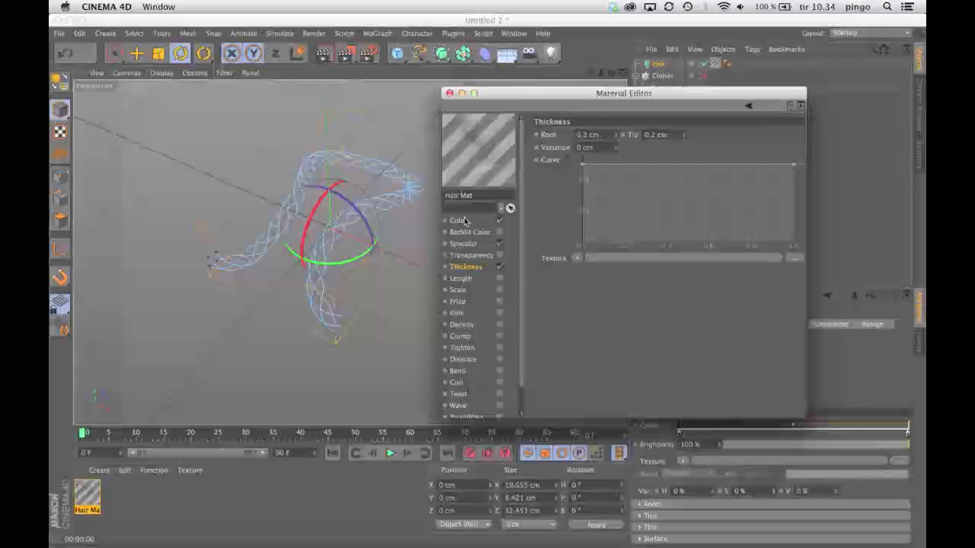
click(801, 142)
click(842, 105)
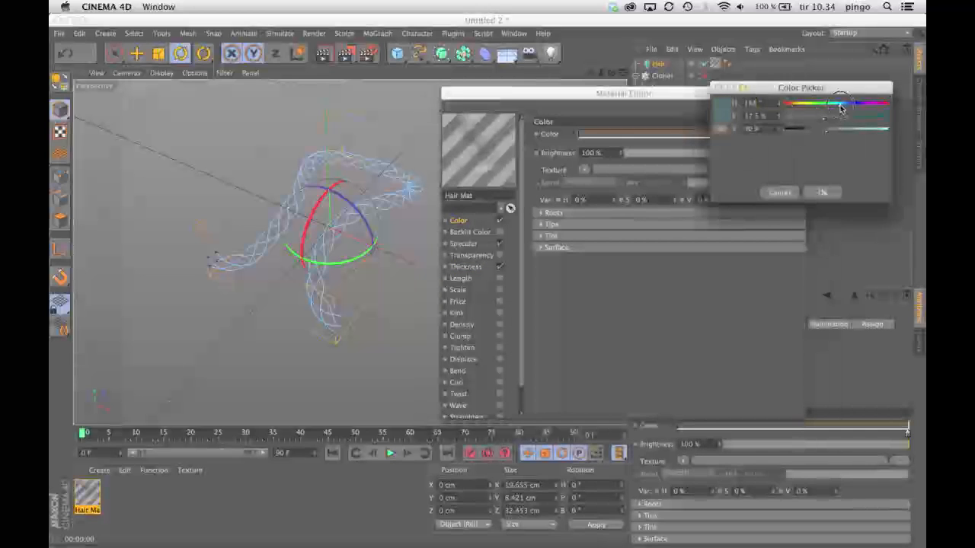
drag(859, 116, 890, 117)
drag(867, 132, 840, 108)
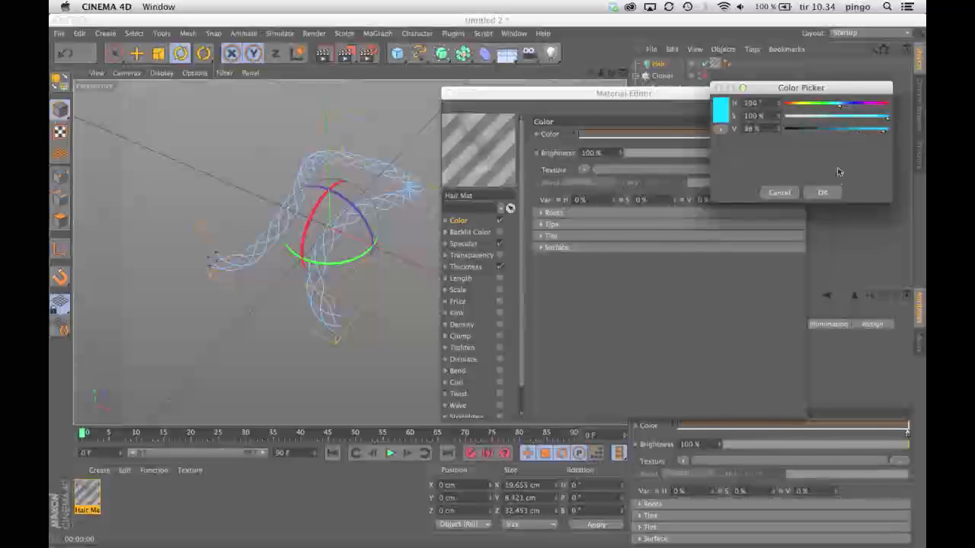
click(822, 192)
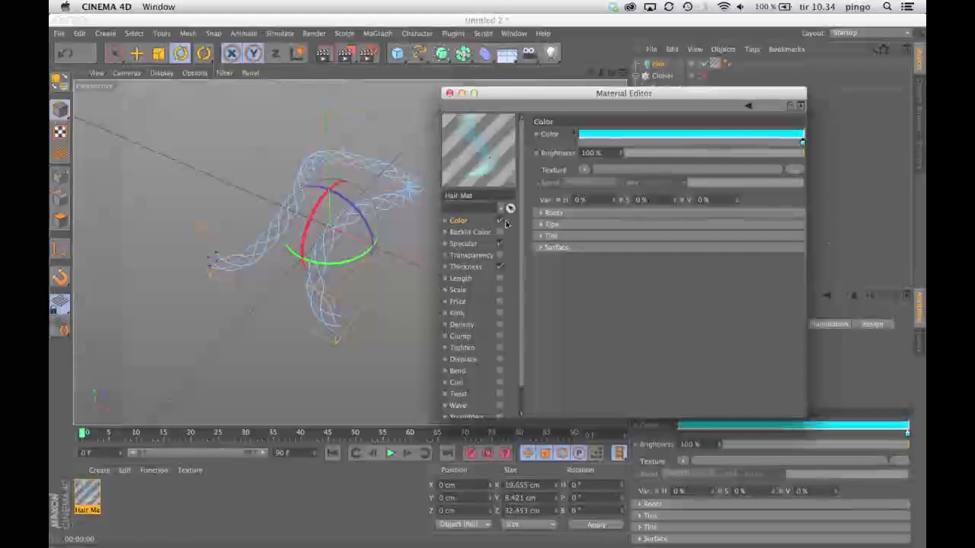
click(450, 93)
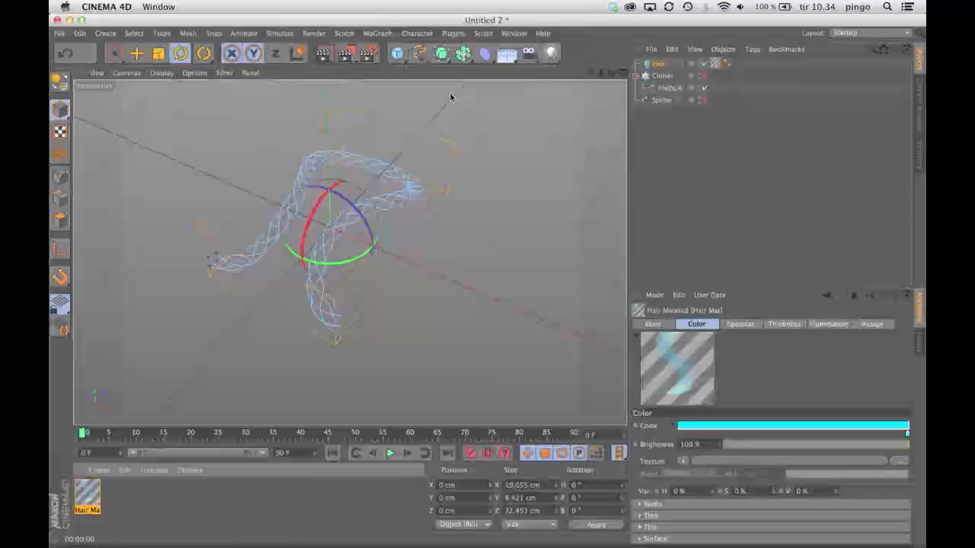
- Turn on the interactive render preview and set the Hair object's clone count to 20 in the hair cloning settings
click(323, 53)
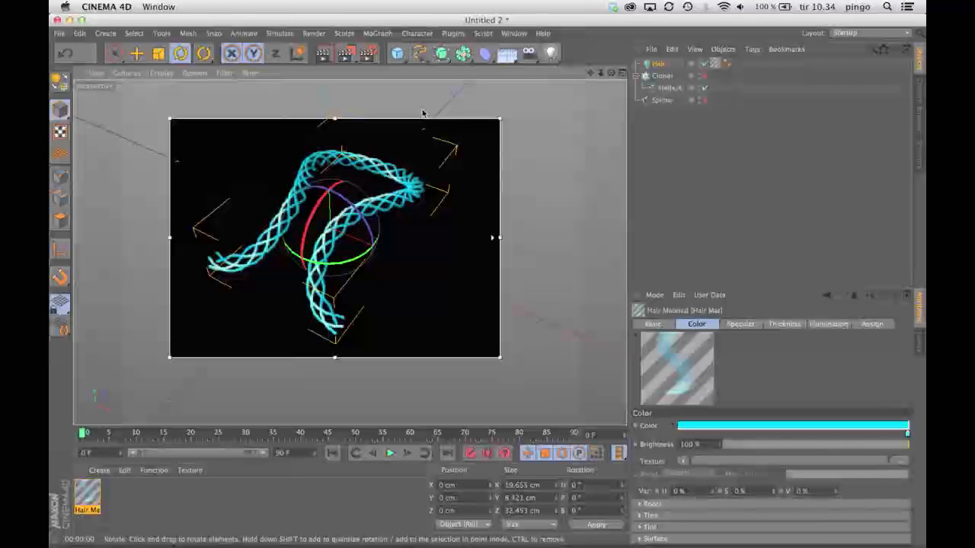
click(659, 64)
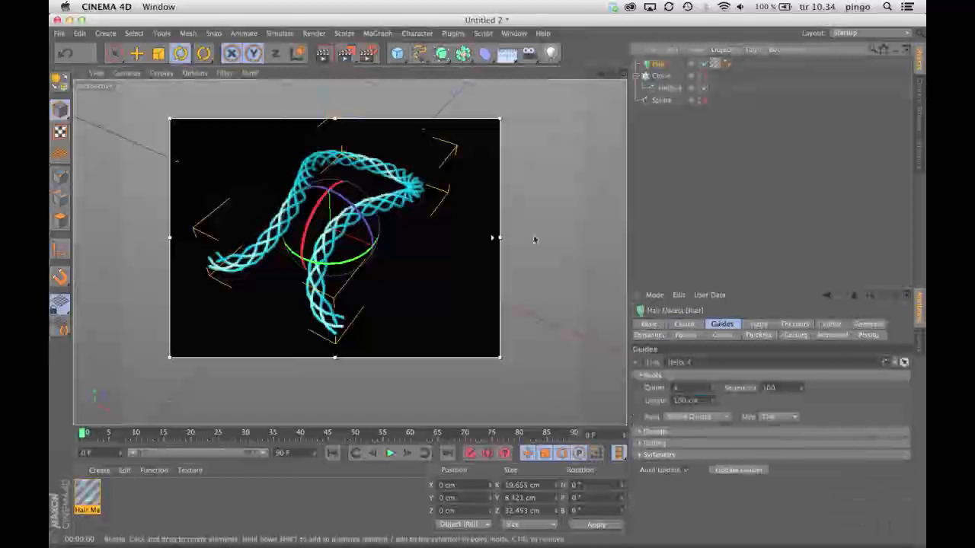
click(758, 324)
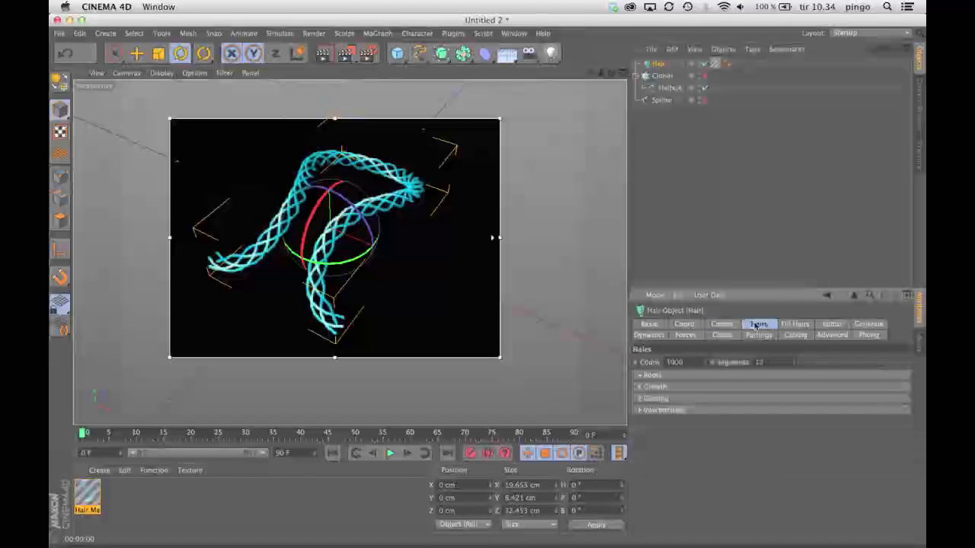
click(639, 375)
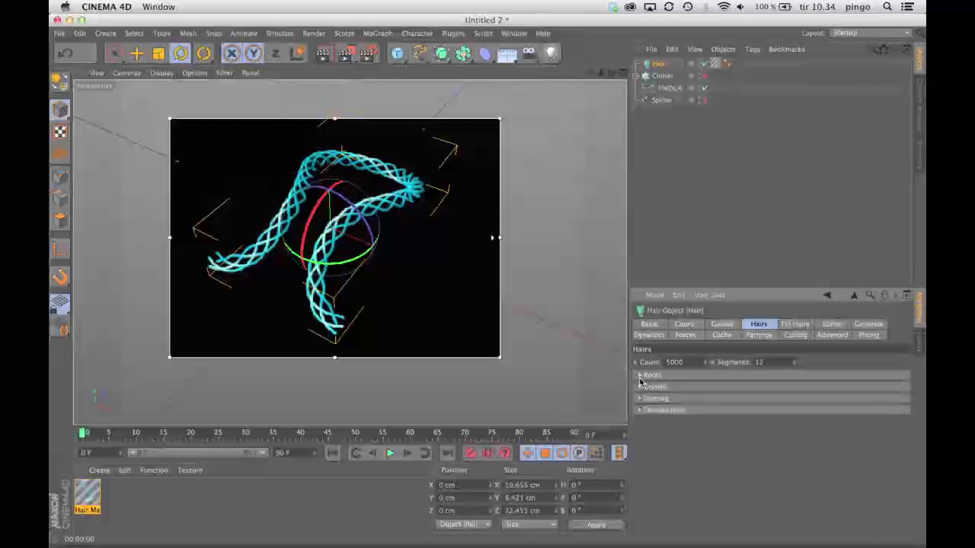
click(640, 376)
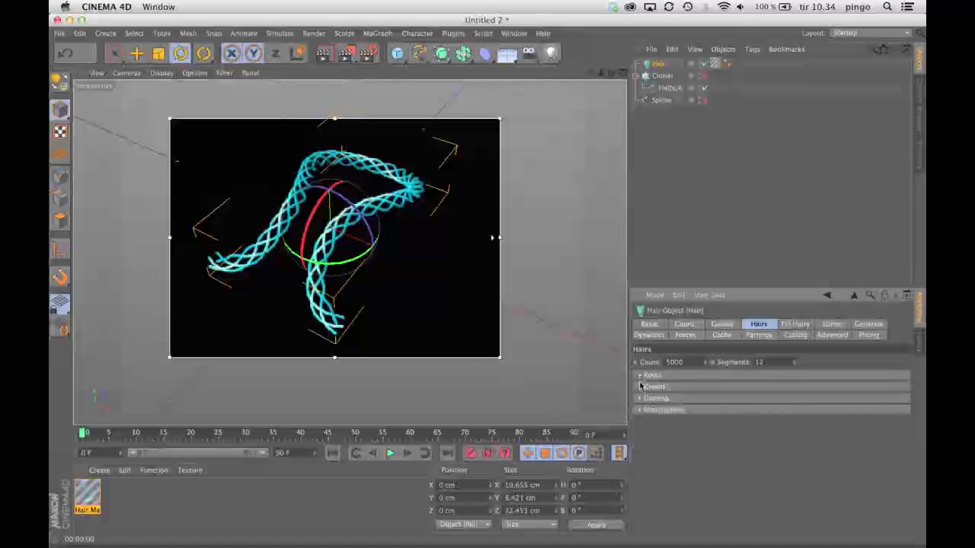
click(640, 387)
click(640, 387)
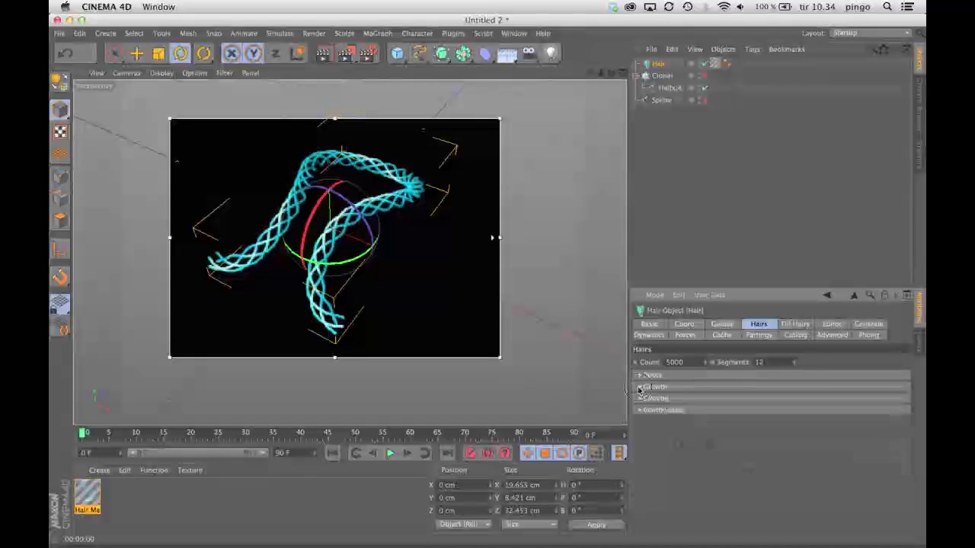
click(640, 398)
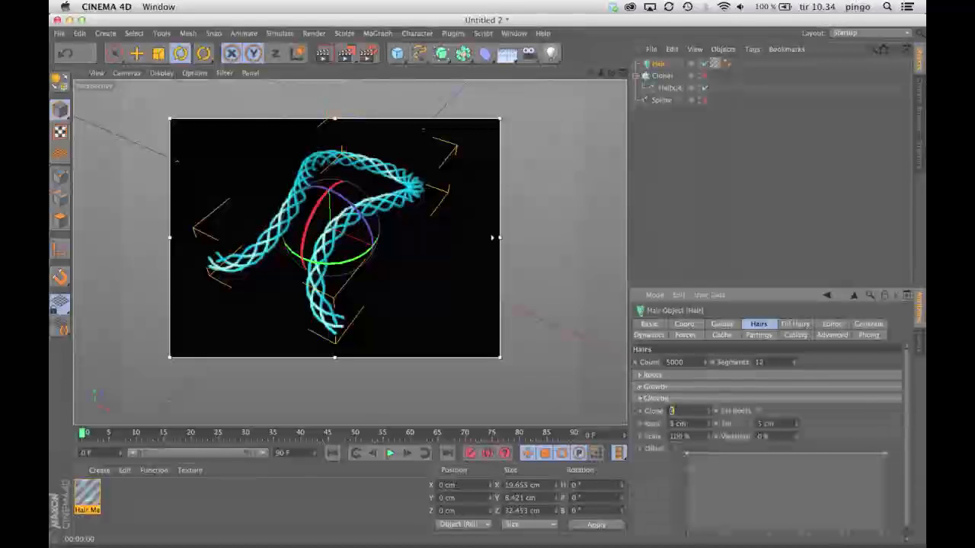
text(2)
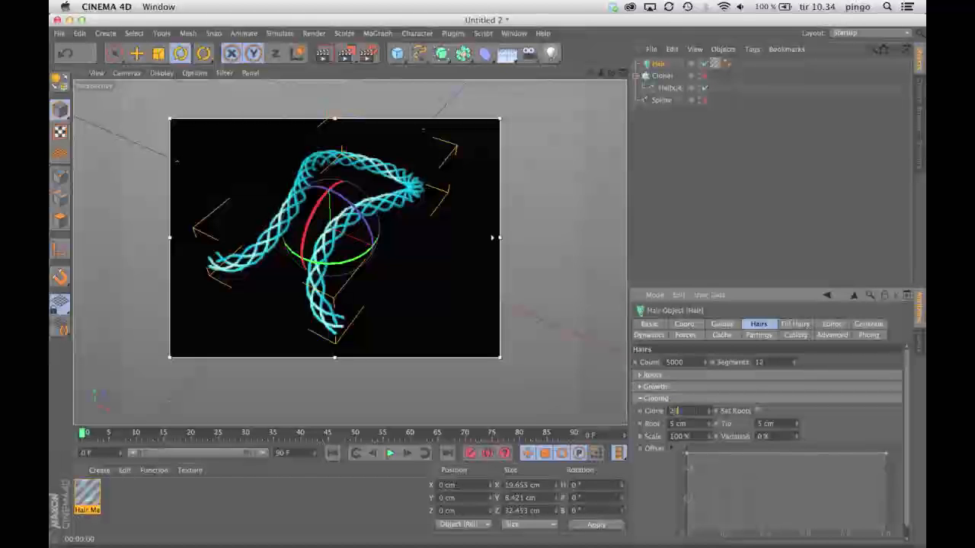
text(0)
key(Return)
- Set the hair cloning root and tip offsets to 1 cm and the variation to 1%
key(Tab)
text(1)
key(Tab)
text(1)
key(Tab)
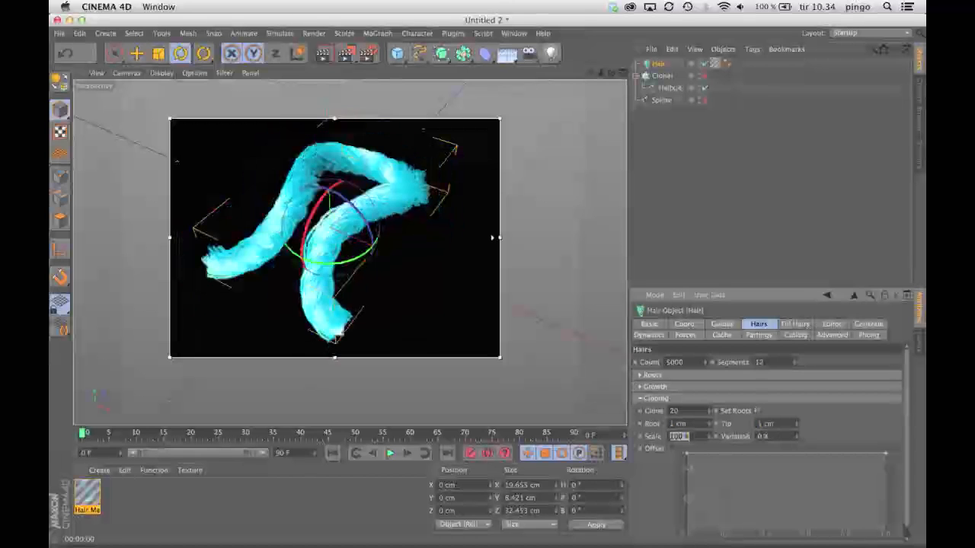
key(Tab)
text(1)
key(Return)
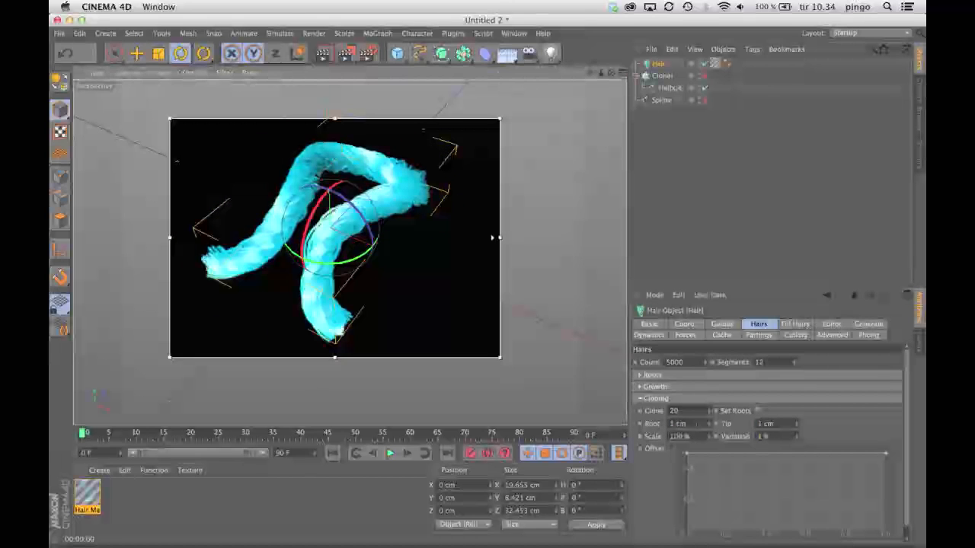
- Set the hair clone count to 10 and the cloning variation to 0%
drag(670, 424, 689, 424)
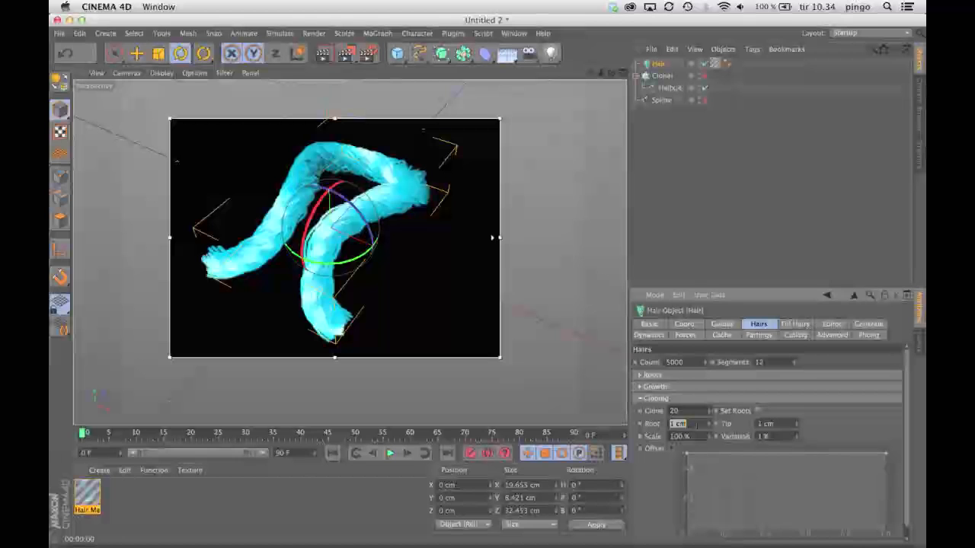
drag(683, 411, 670, 411)
text(10)
key(Return)
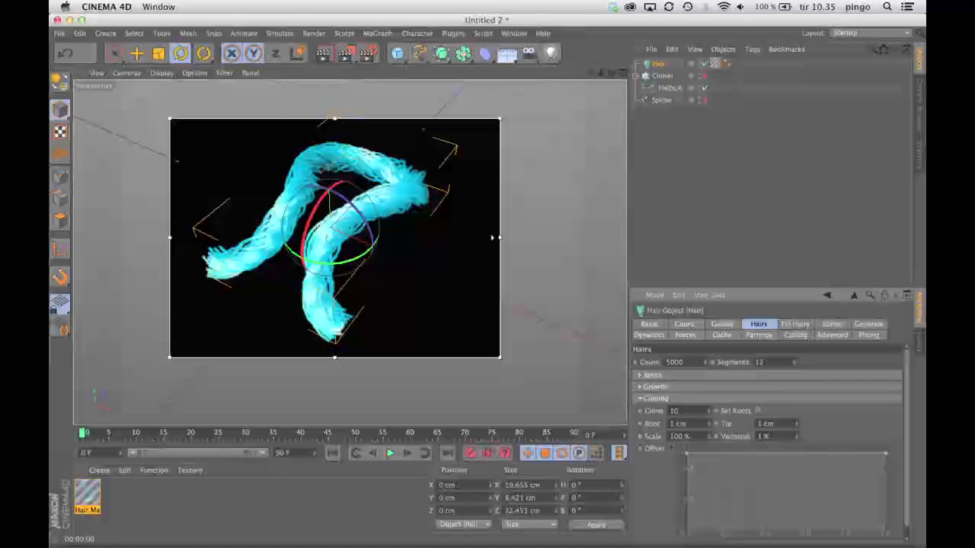
text(0)
key(Return)
- Try cloning variation values up to about 40%, return the variation to 0%, and set the clone count to 5
scroll(767, 436, up, 1)
scroll(768, 436, down, 4)
scroll(777, 455, down, 3)
scroll(766, 436, up, 4)
scroll(765, 436, down, 5)
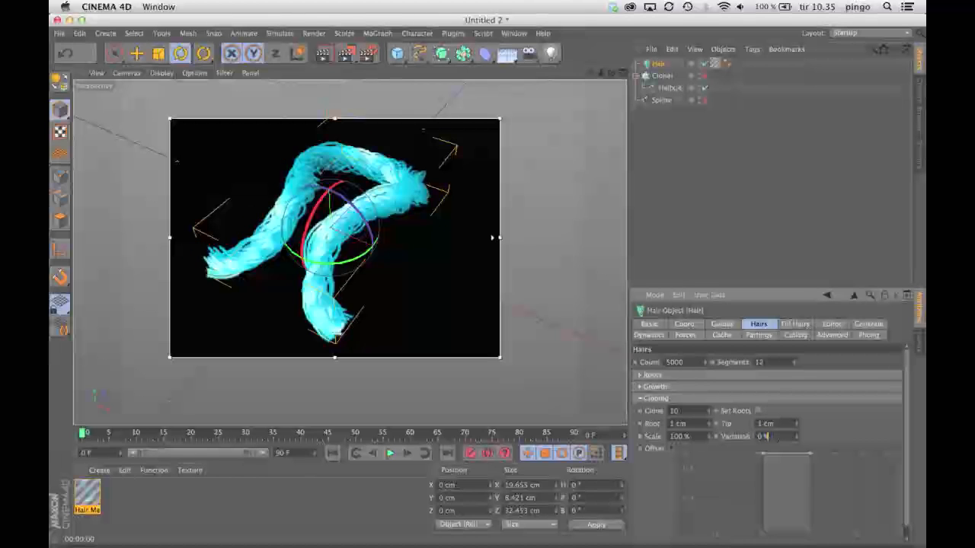
scroll(766, 436, up, 4)
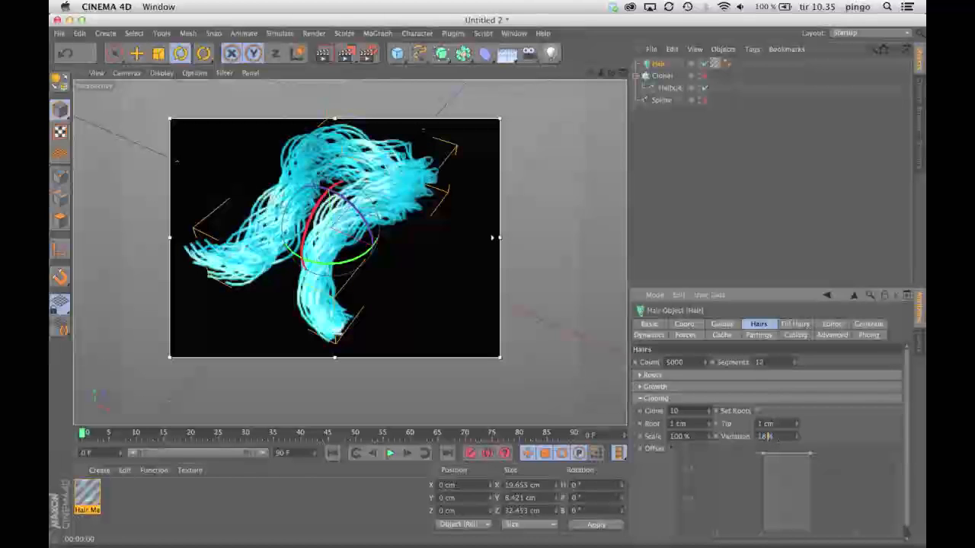
scroll(768, 436, up, 10)
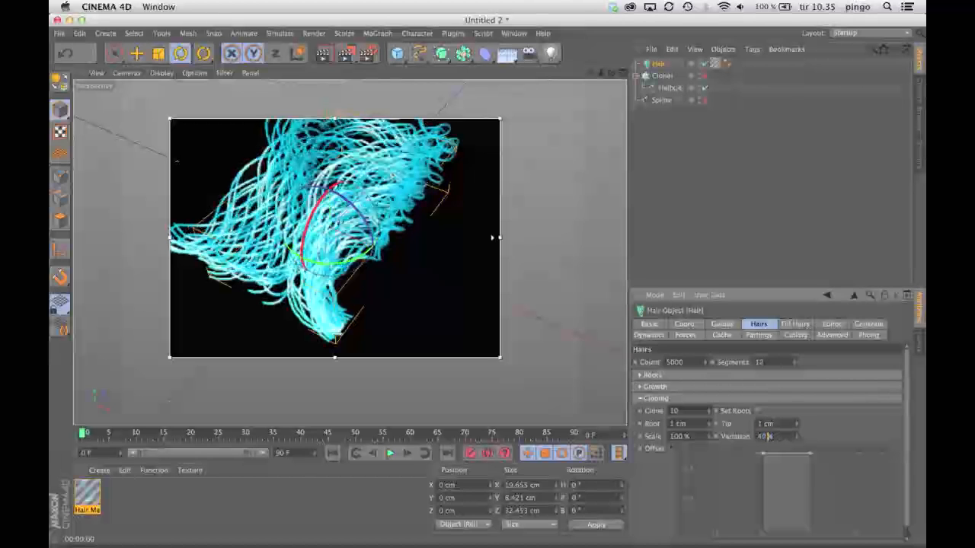
scroll(768, 437, down, 4)
scroll(769, 437, down, 6)
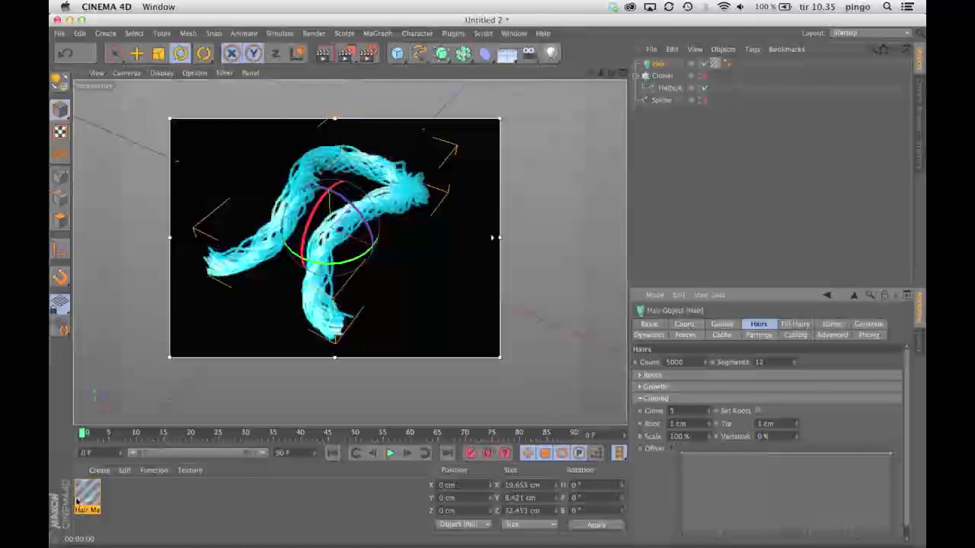
- Set the hair material's thickness to 0.4 cm at both root and tip
double_click(86, 496)
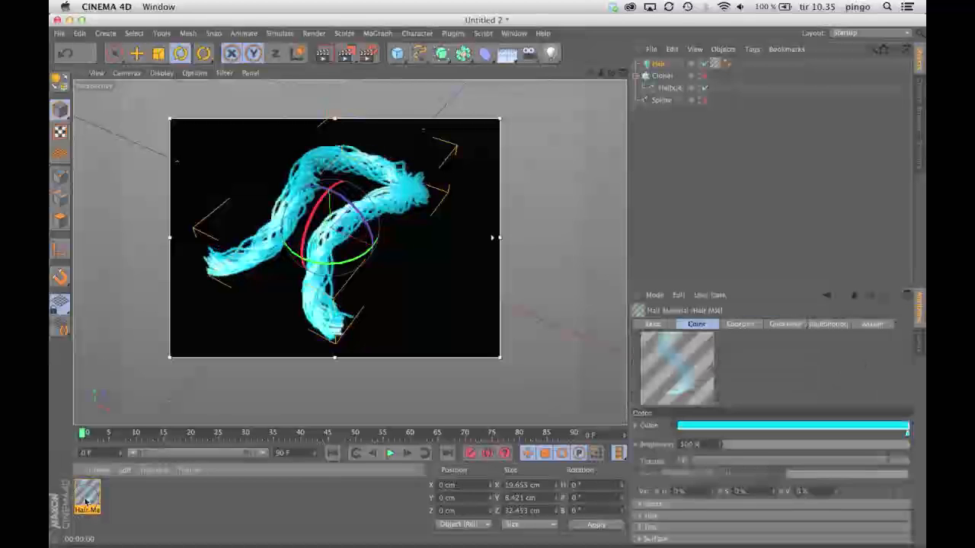
click(256, 259)
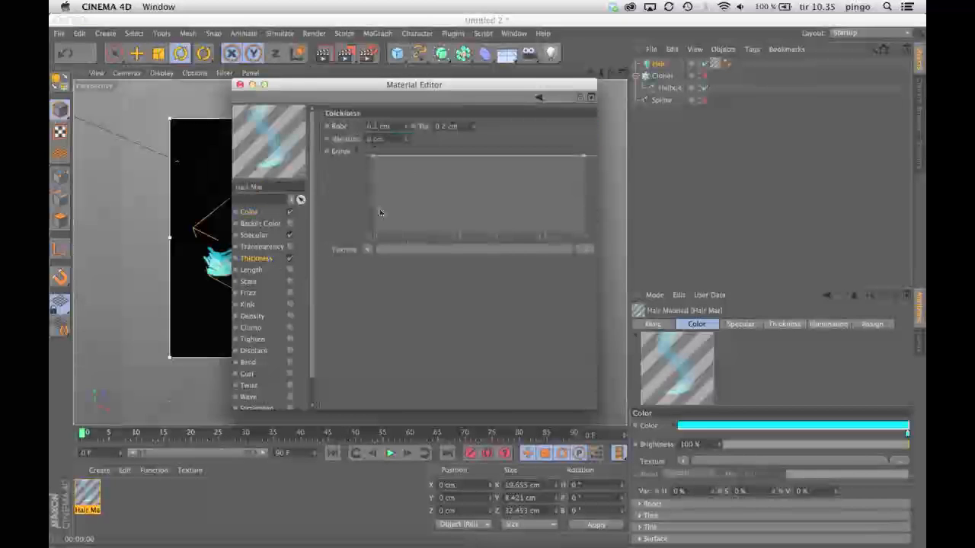
double_click(378, 127)
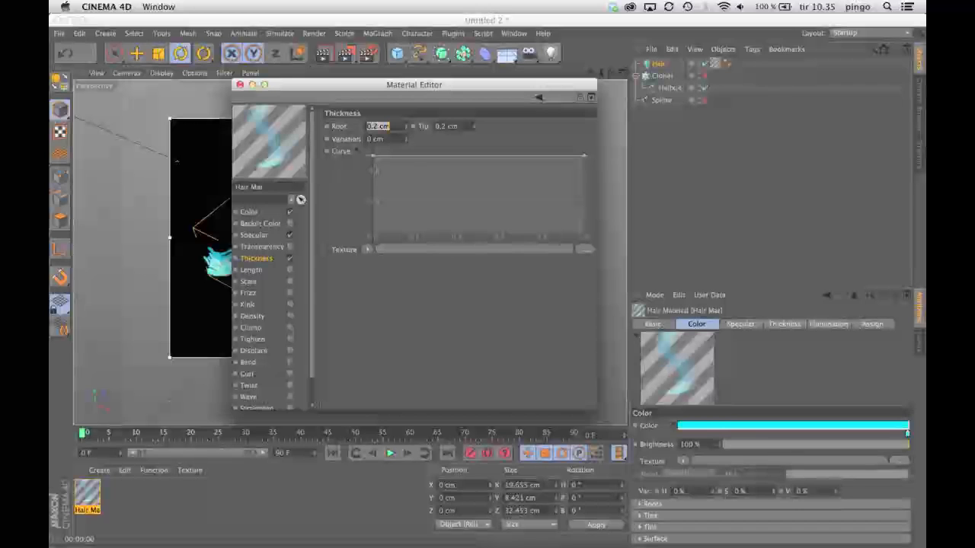
text(0.4)
key(Tab)
text(0.4)
key(Return)
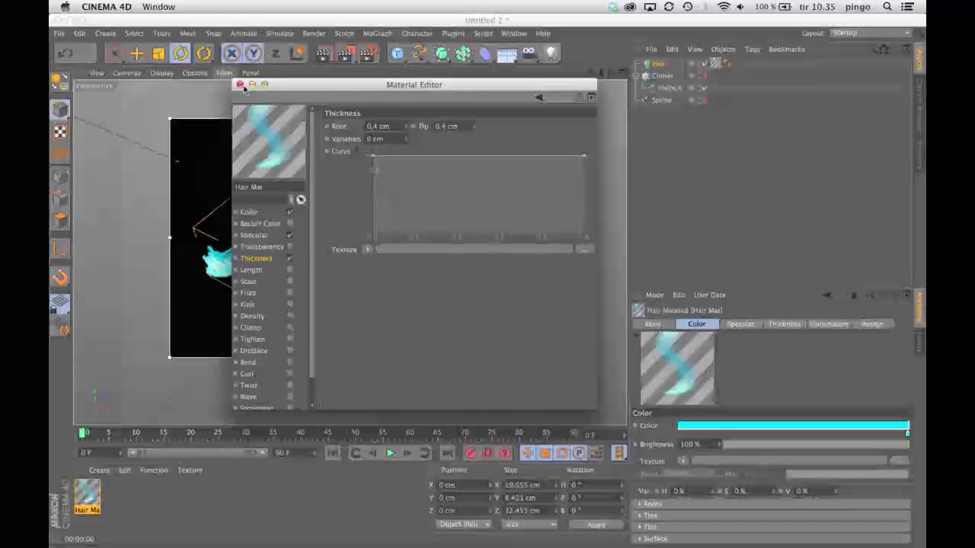
click(239, 85)
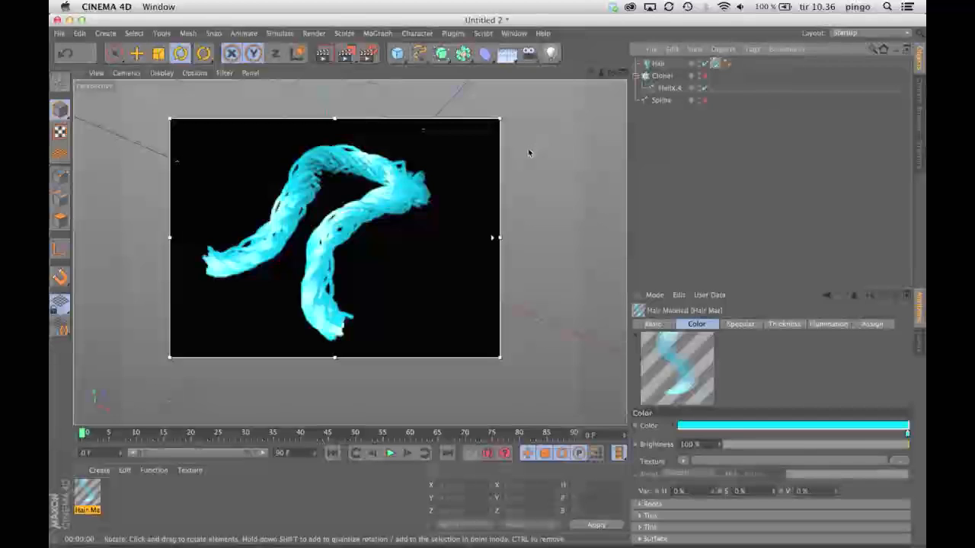
- End the interactive render preview, add a light to the scene and show all four views
scroll(527, 148, down, 5)
key(alt+r)
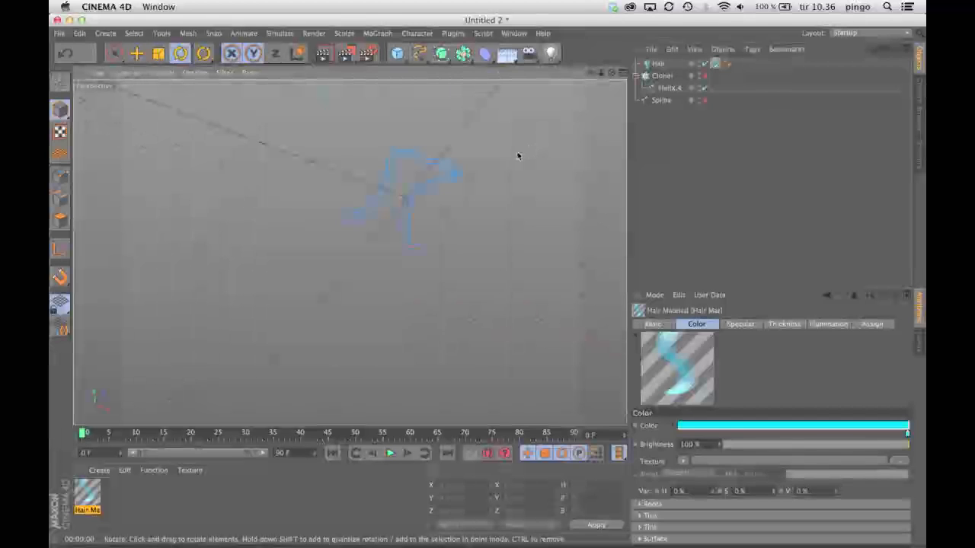
click(505, 116)
drag(590, 73, 517, 115)
drag(600, 73, 548, 73)
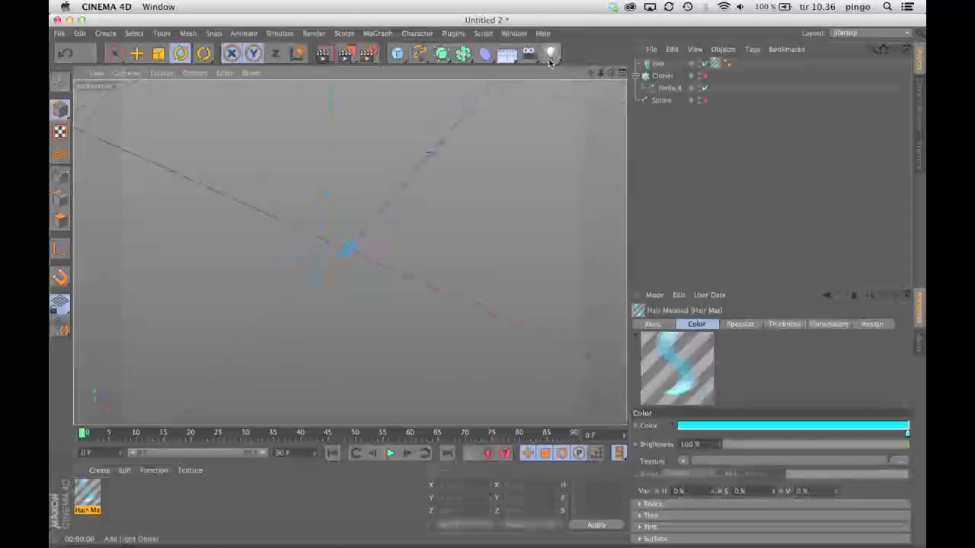
click(551, 52)
click(621, 74)
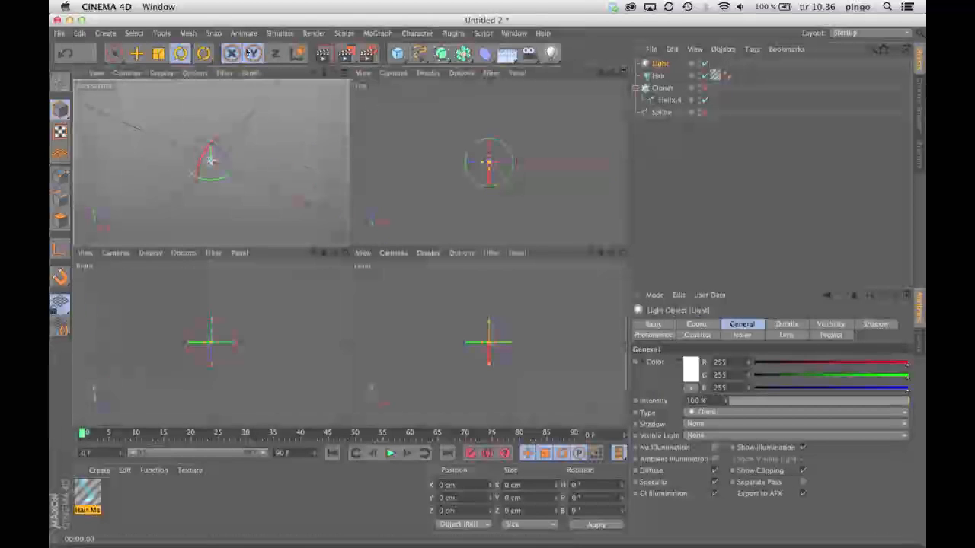
- Move the light to about X -413, Y 317, Z 332 cm and give it soft shadow maps
click(137, 54)
drag(547, 317, 498, 255)
drag(510, 215, 488, 150)
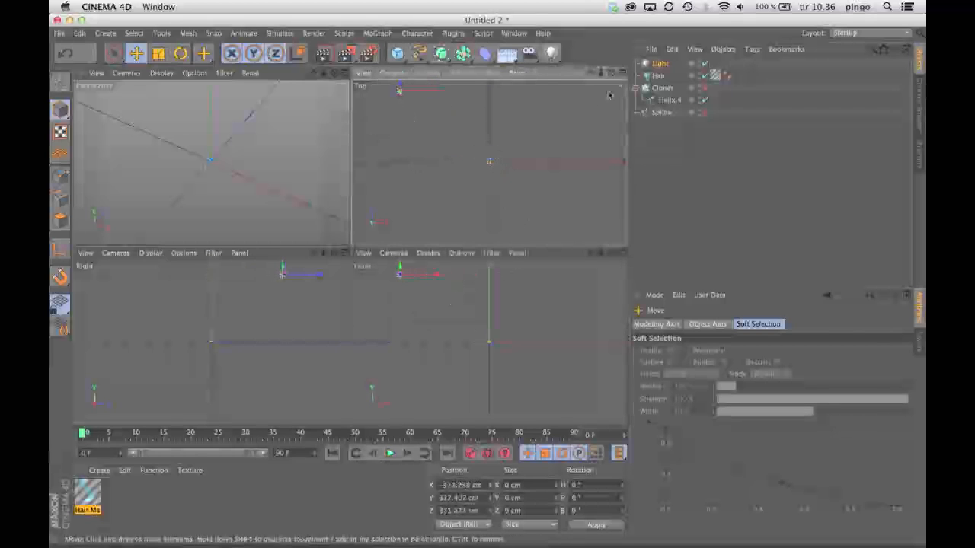
click(659, 64)
click(699, 424)
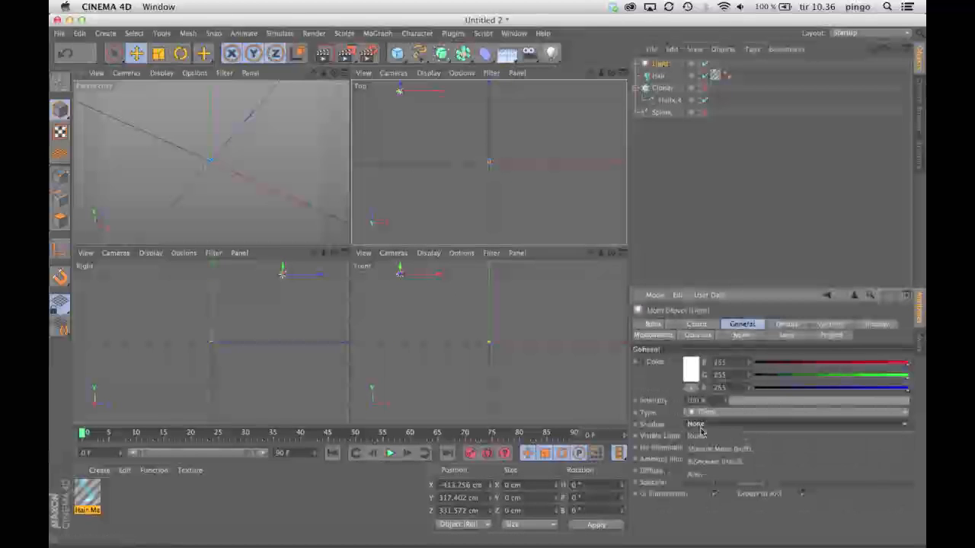
click(709, 448)
- Frame the baked helix spline in the perspective view and render the lit yarn from two viewing positions
click(669, 100)
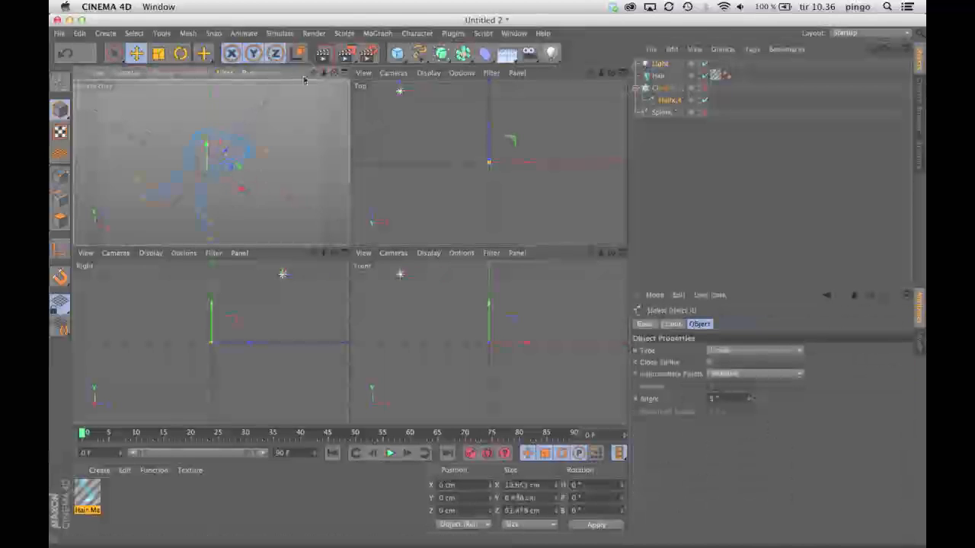
click(322, 58)
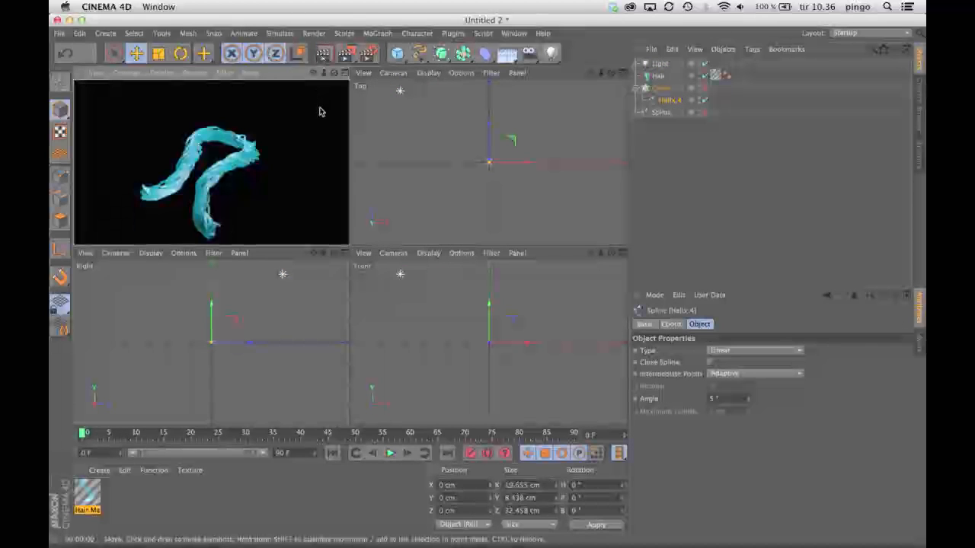
click(211, 162)
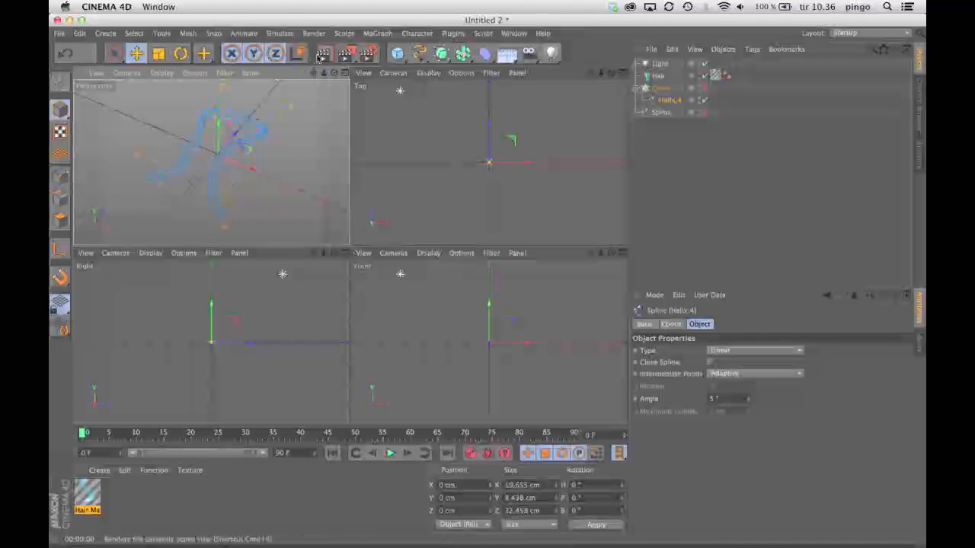
click(322, 55)
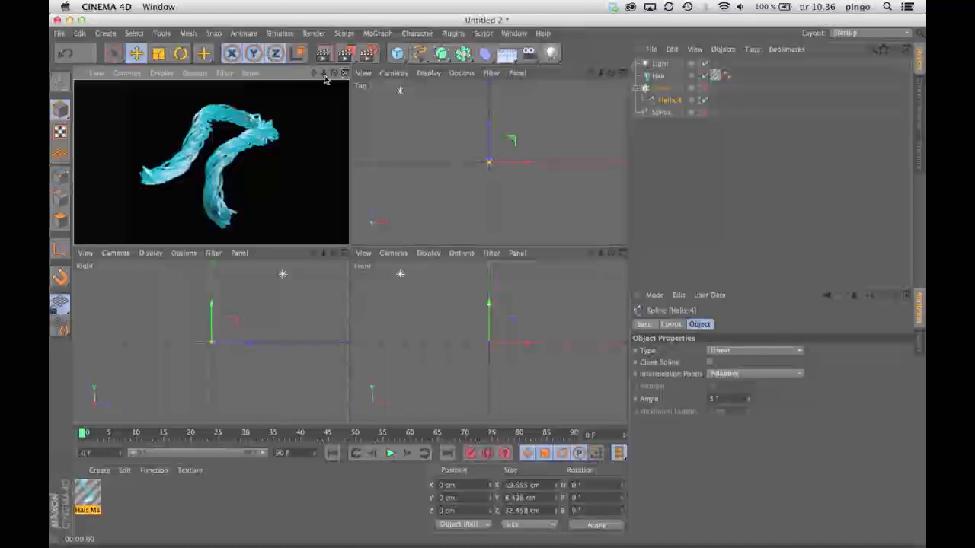
- Set the Hair Render effect's shadow map to 1000x1000 and render the perspective view
click(211, 162)
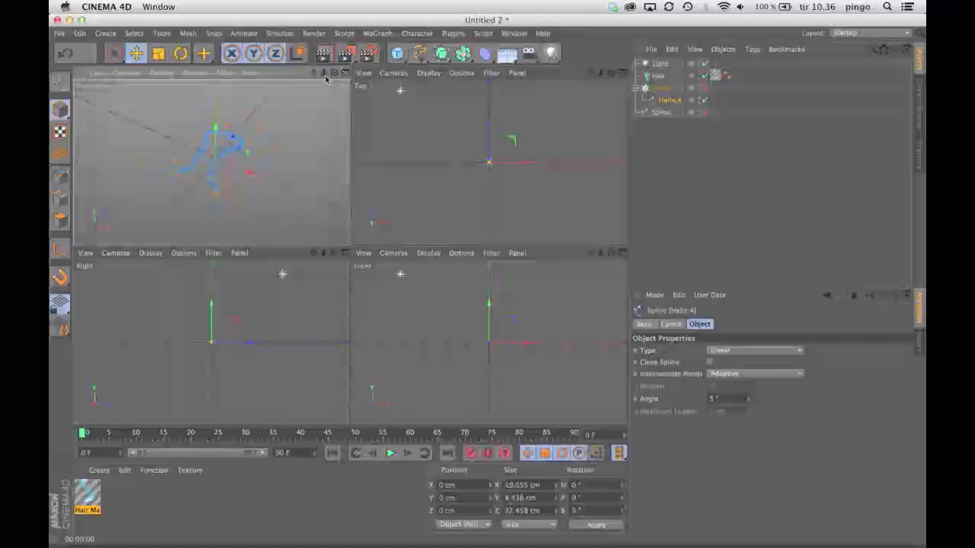
click(369, 54)
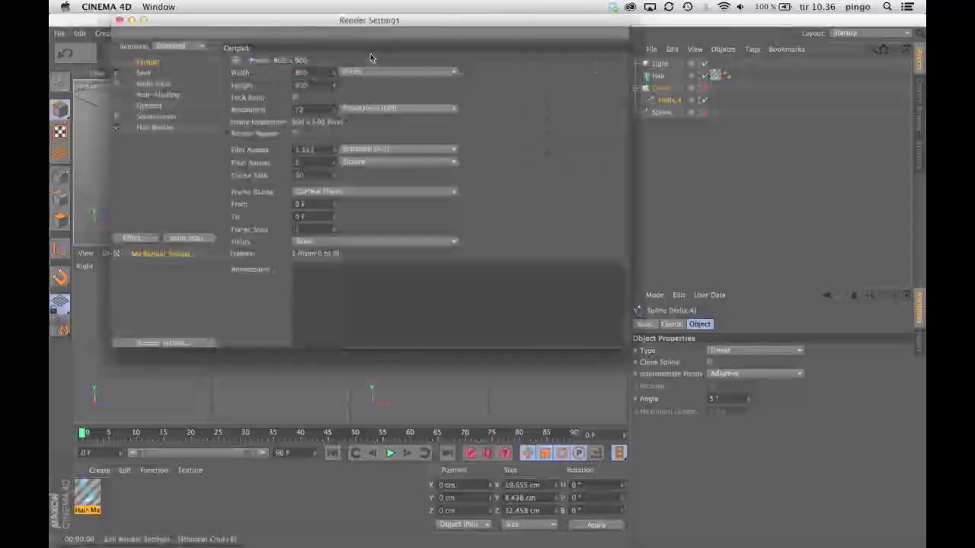
click(156, 128)
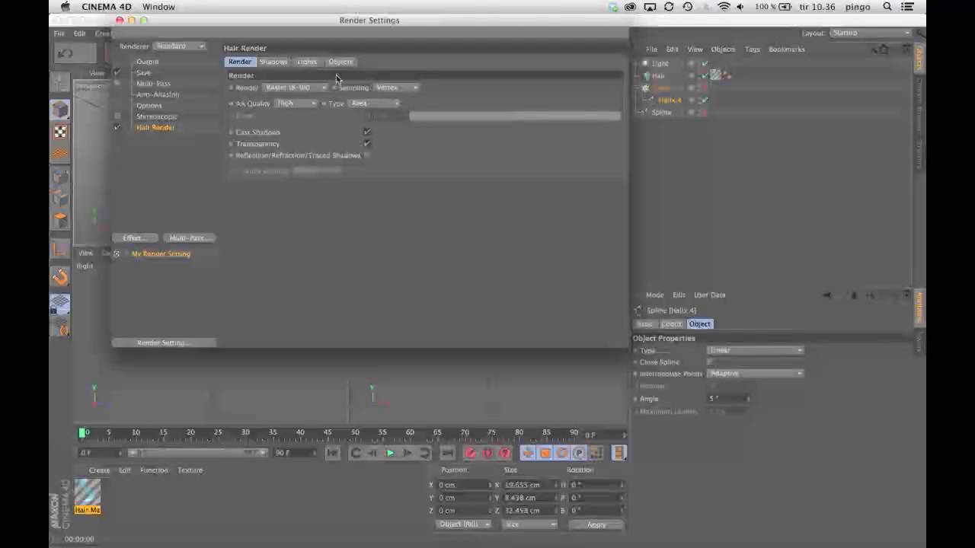
click(274, 63)
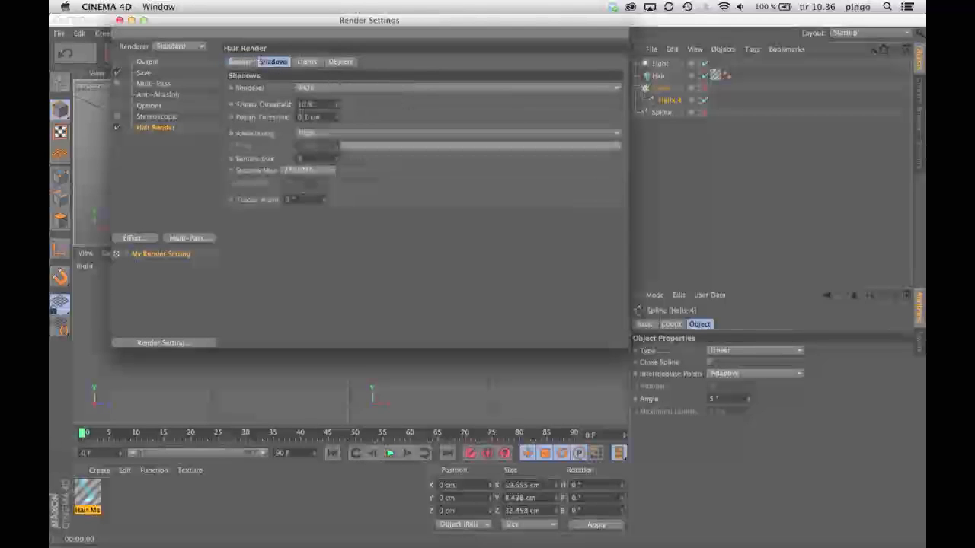
click(304, 171)
click(313, 220)
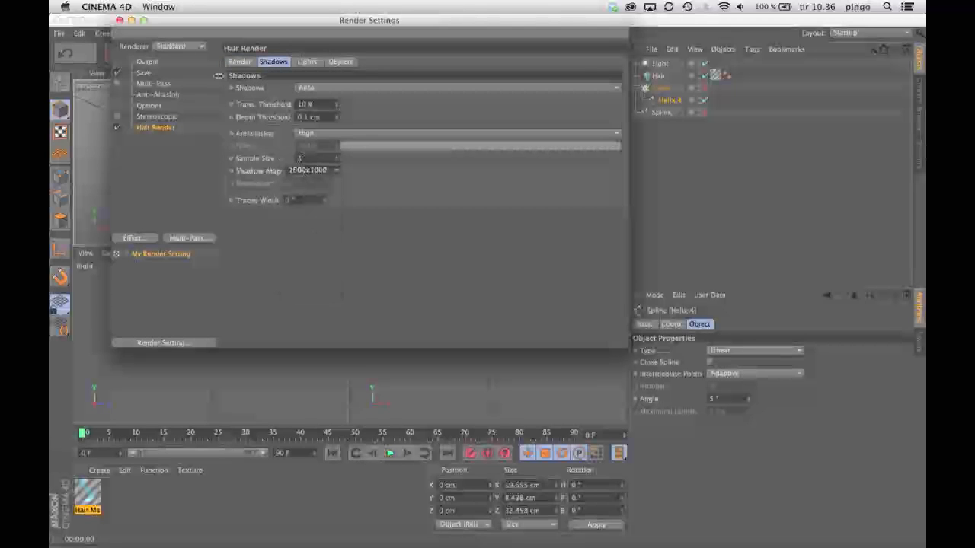
click(119, 21)
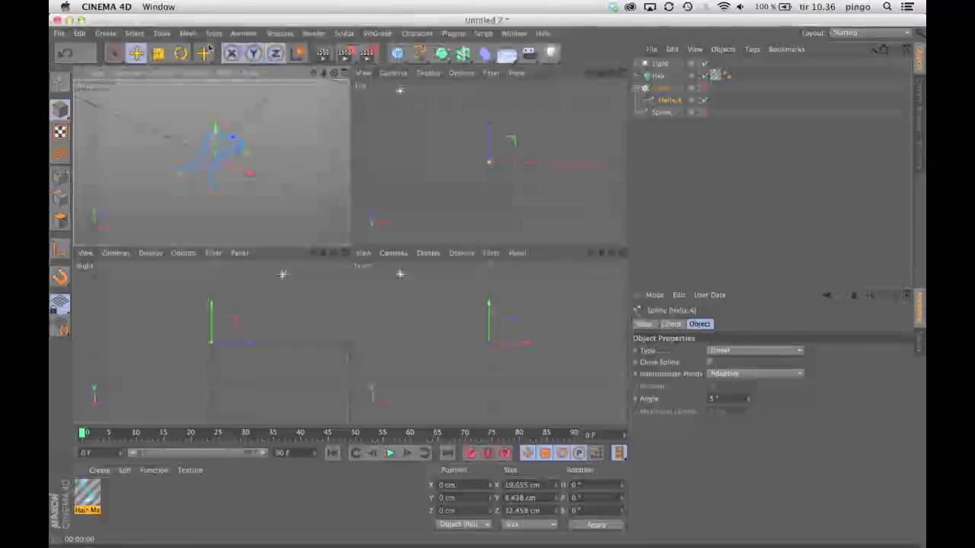
click(321, 56)
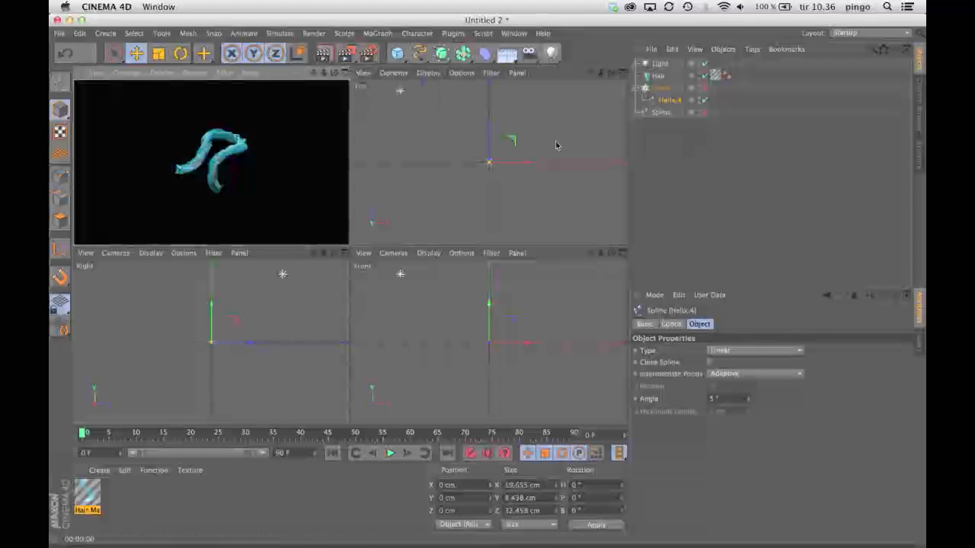
- Enable the Cloner and render the perspective view from slightly farther away
click(655, 150)
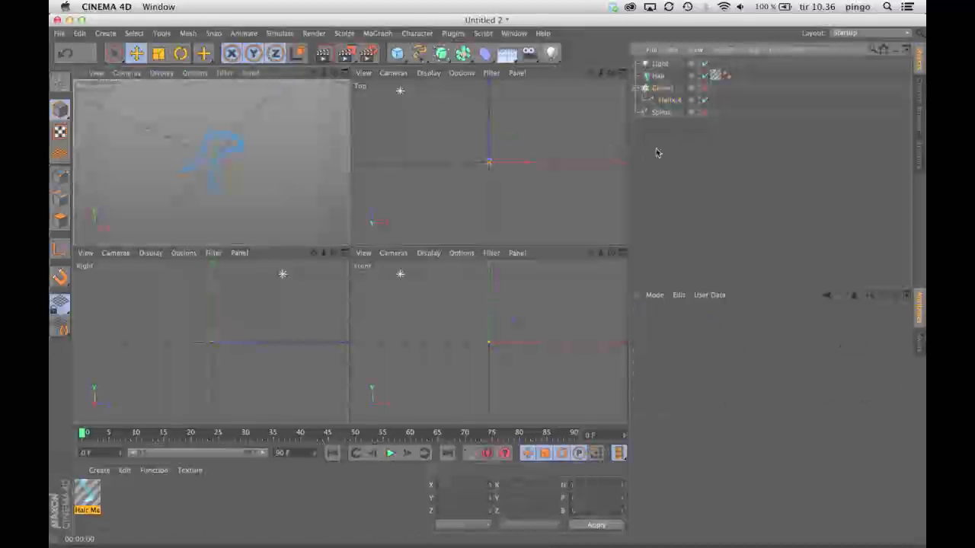
click(661, 88)
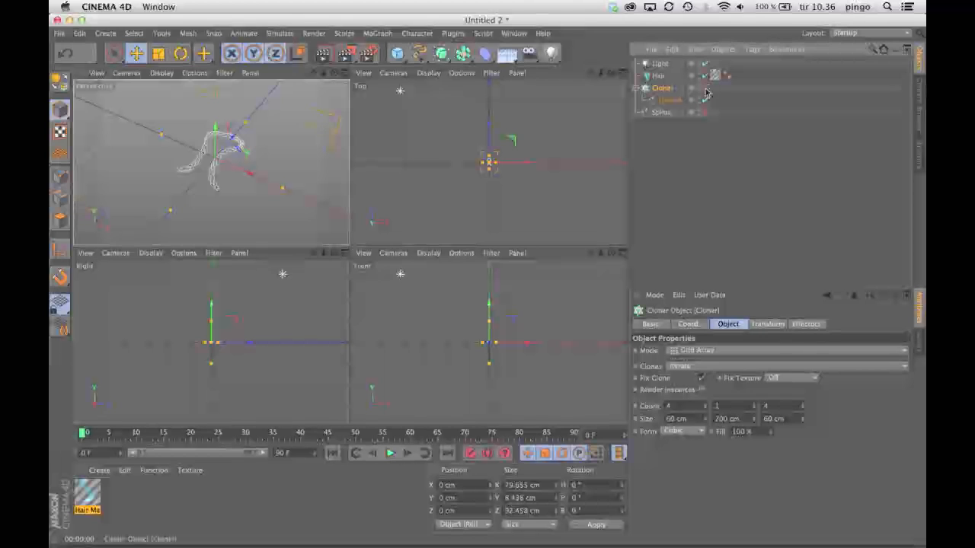
drag(324, 73, 309, 74)
click(323, 54)
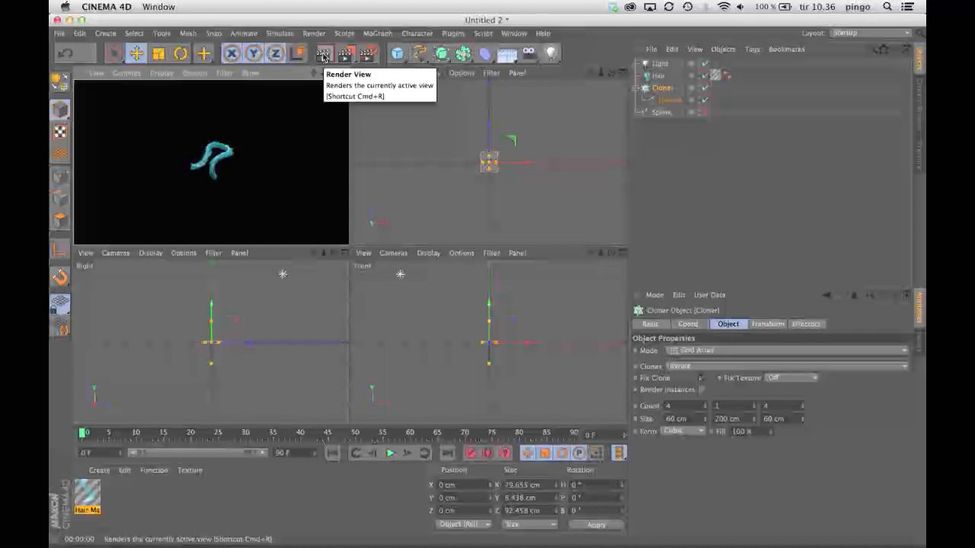
- Try the Cloner's Render Instances option and render the perspective view again
click(659, 88)
click(701, 390)
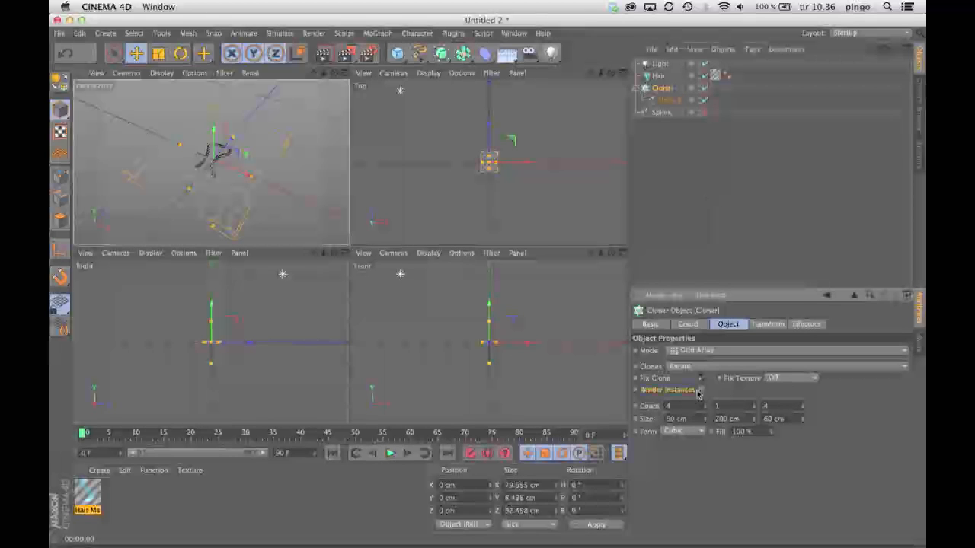
click(323, 53)
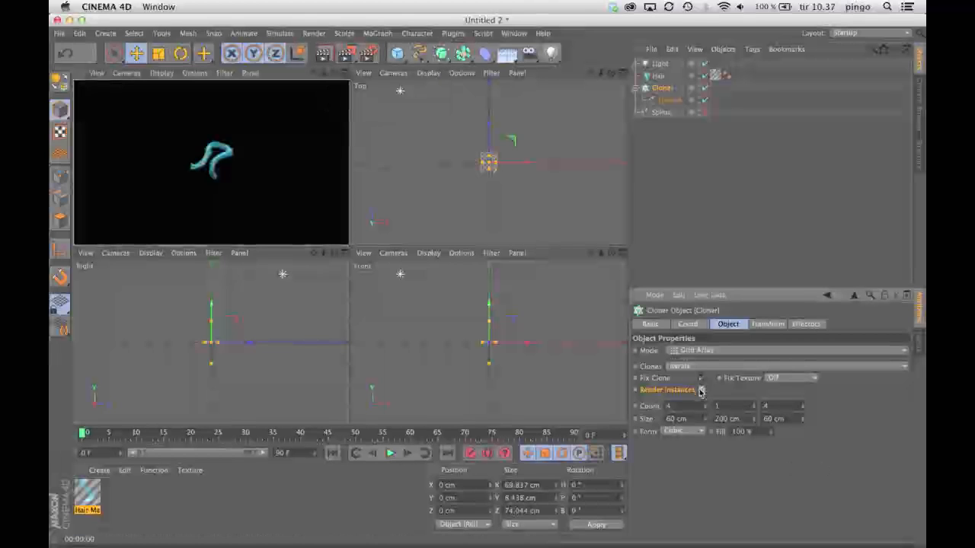
click(652, 140)
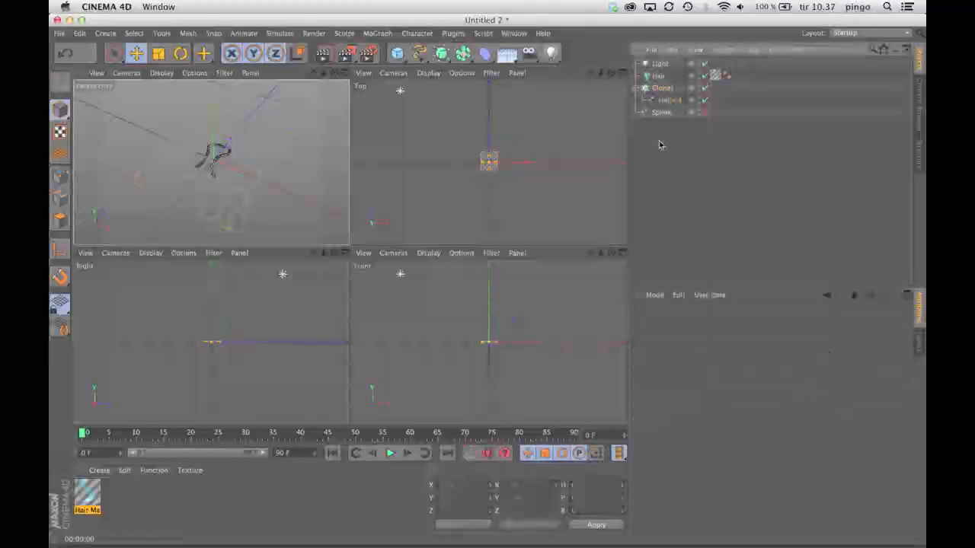
- Add a Connect object to the scene
click(649, 90)
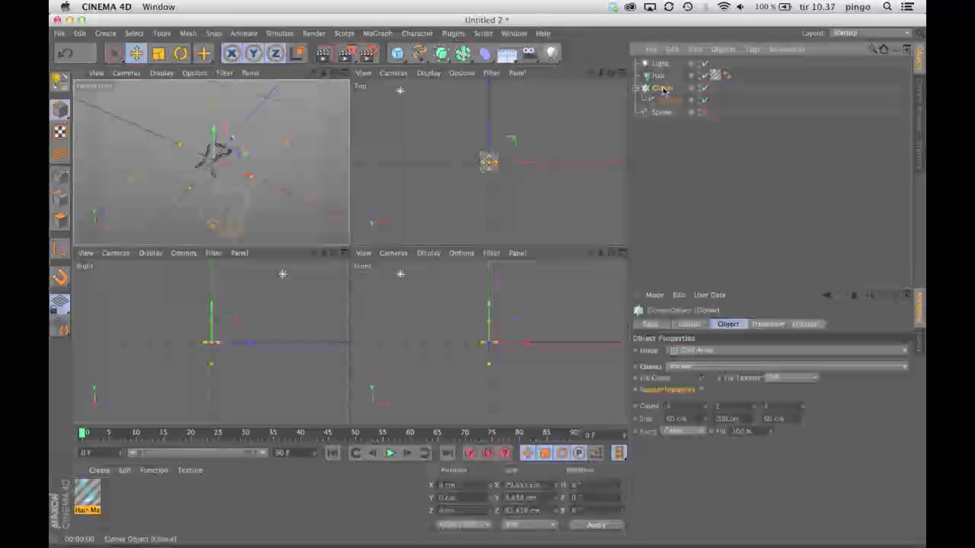
click(376, 33)
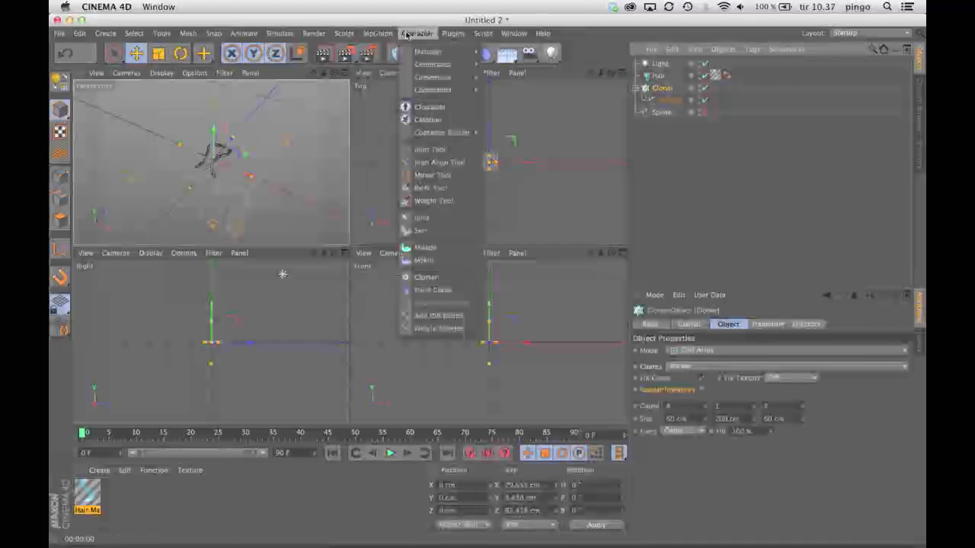
click(420, 34)
click(485, 53)
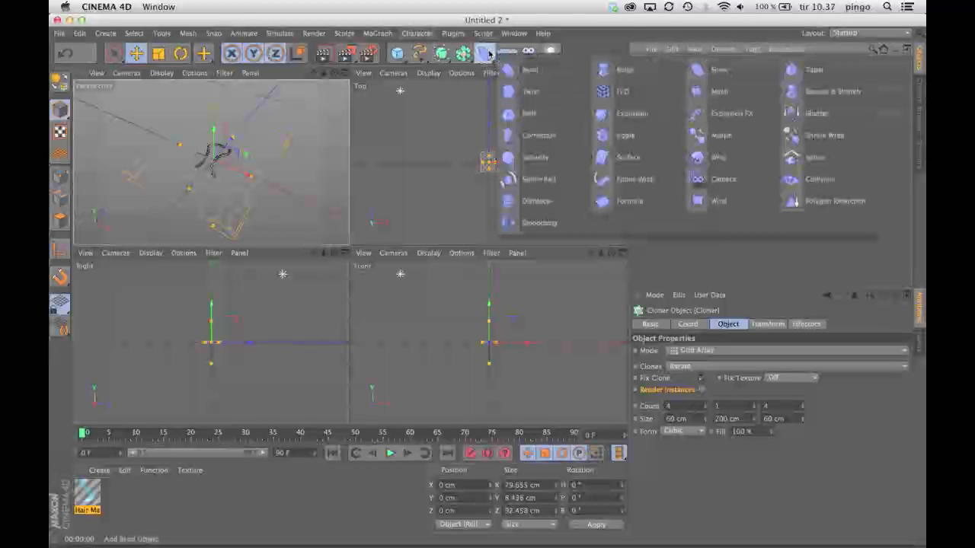
click(481, 55)
click(598, 69)
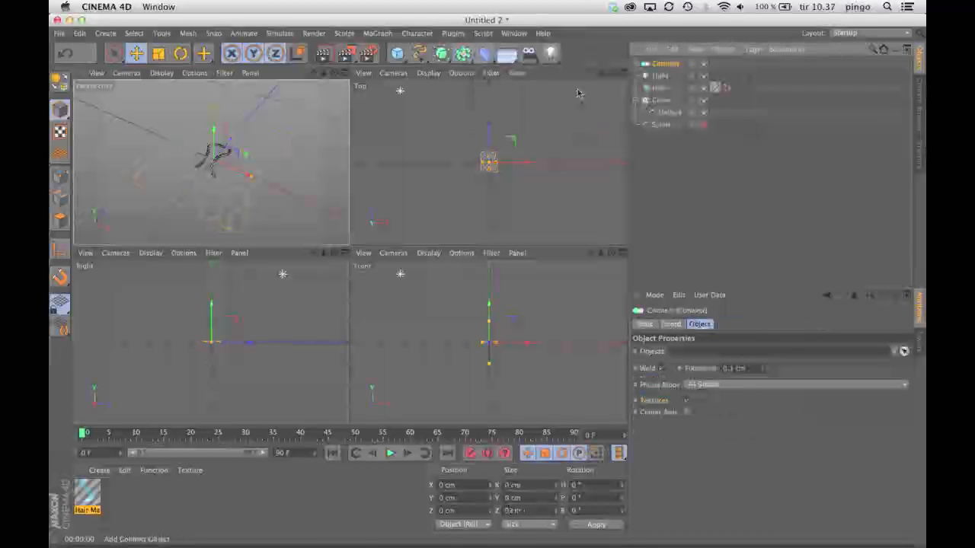
- Place the Connect object just above the Cloner in the hierarchy and link the Cloner as its source object
drag(662, 64, 661, 90)
click(662, 90)
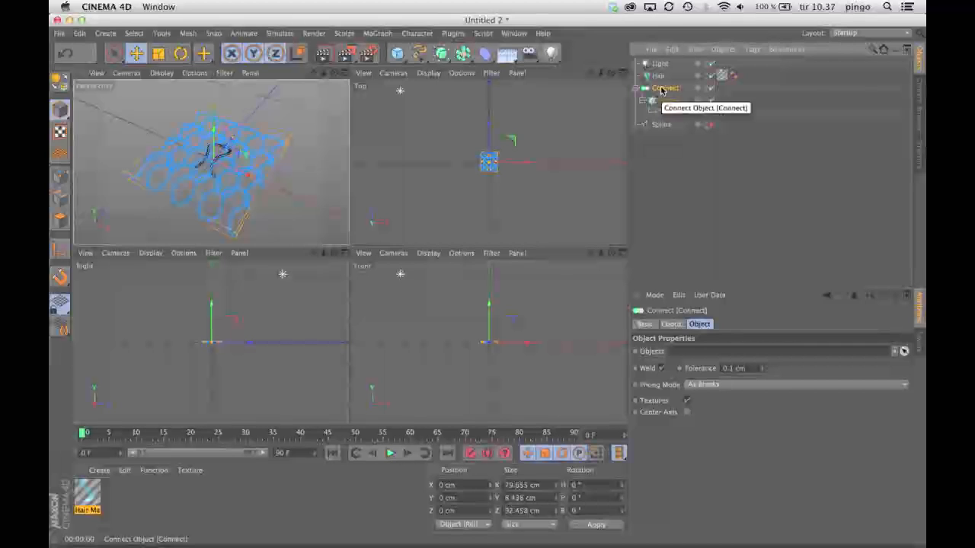
mouse_move(662, 104)
mouse_down()
mouse_move(670, 129)
mouse_move(664, 109)
mouse_up()
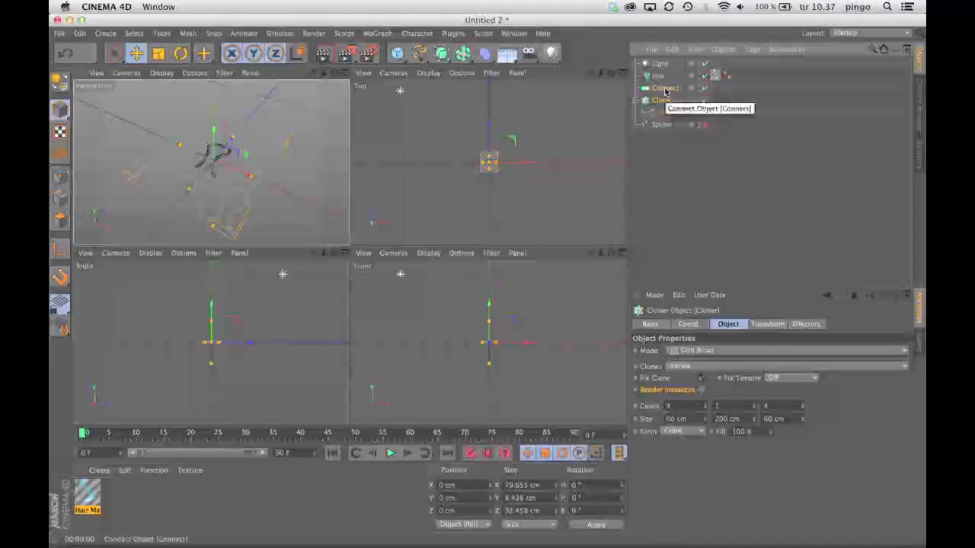
click(662, 89)
drag(664, 102, 724, 350)
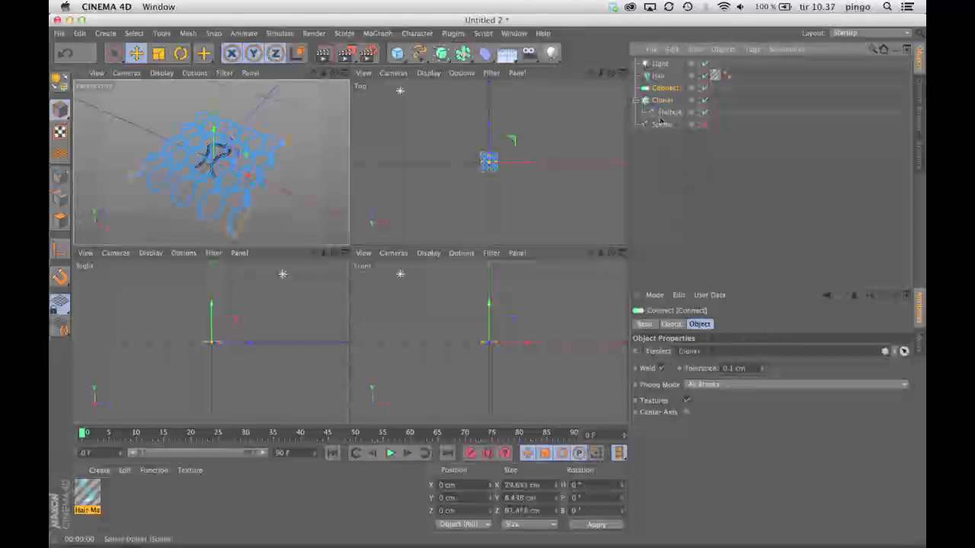
- Link the Hair object's guides to the Connect object instead of the single helix spline
click(658, 76)
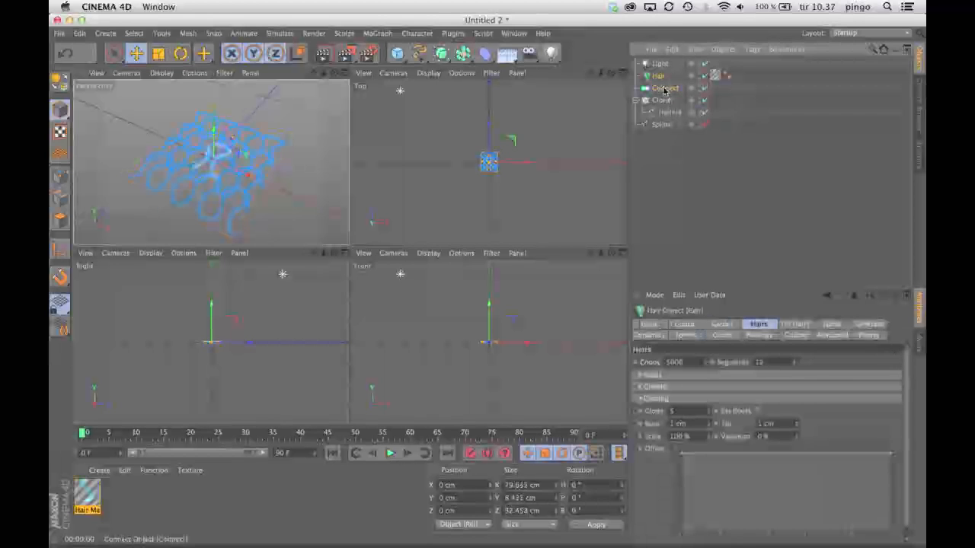
click(722, 323)
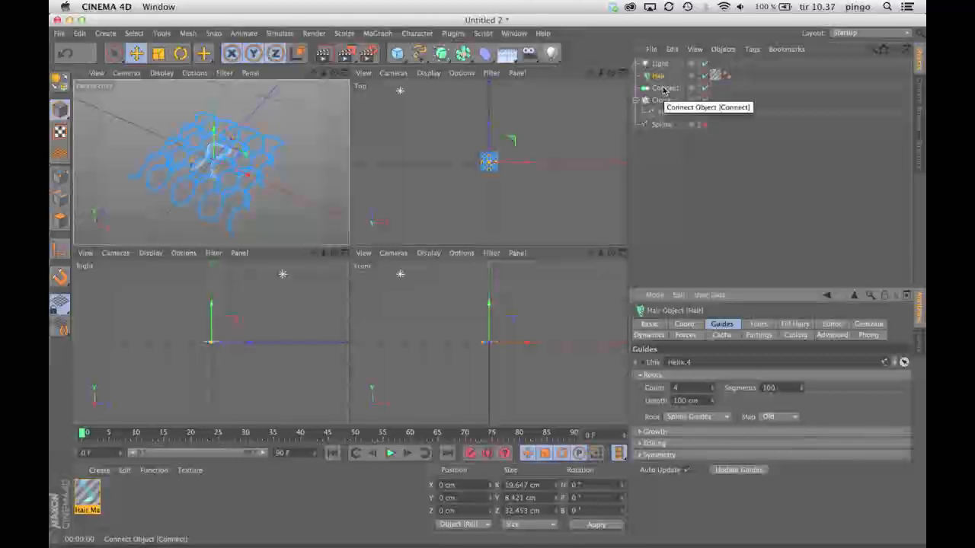
drag(664, 88, 696, 361)
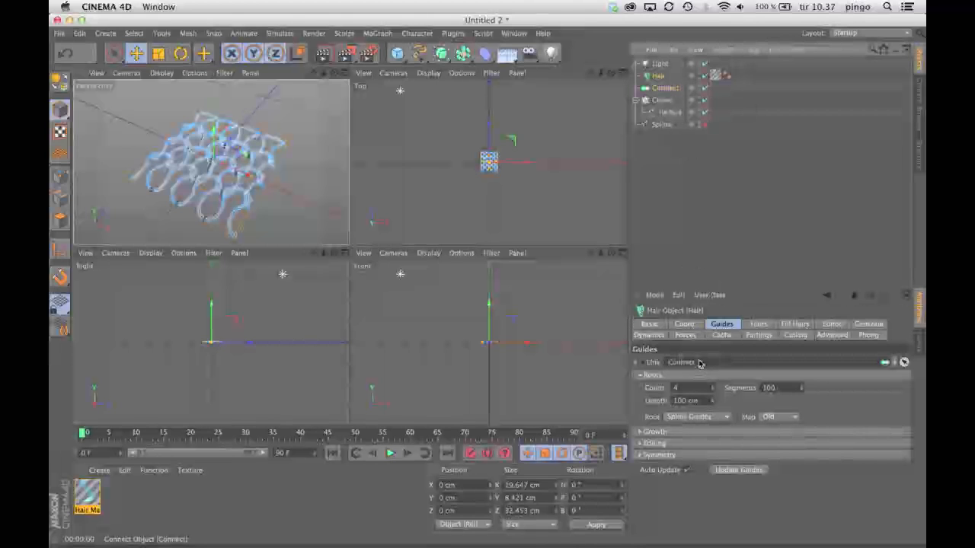
click(721, 324)
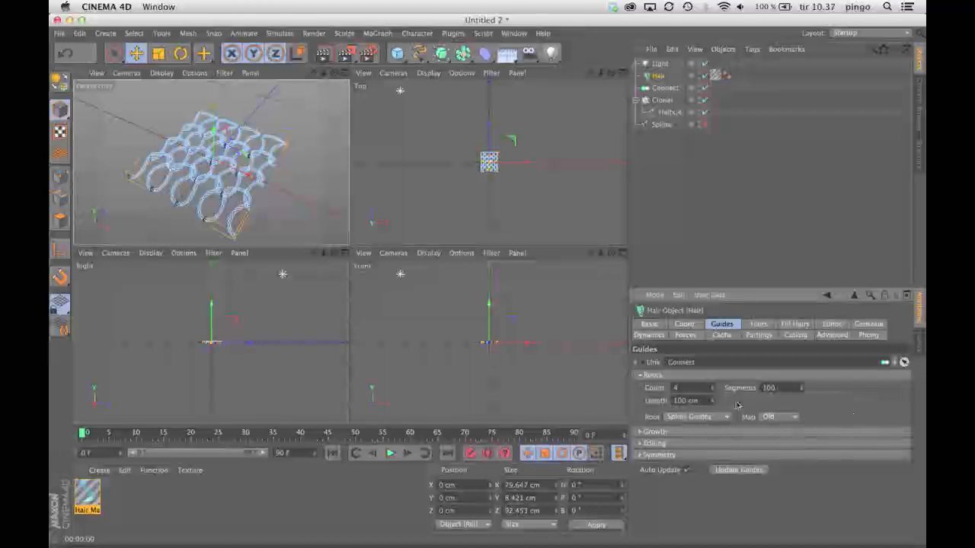
double_click(675, 388)
click(667, 149)
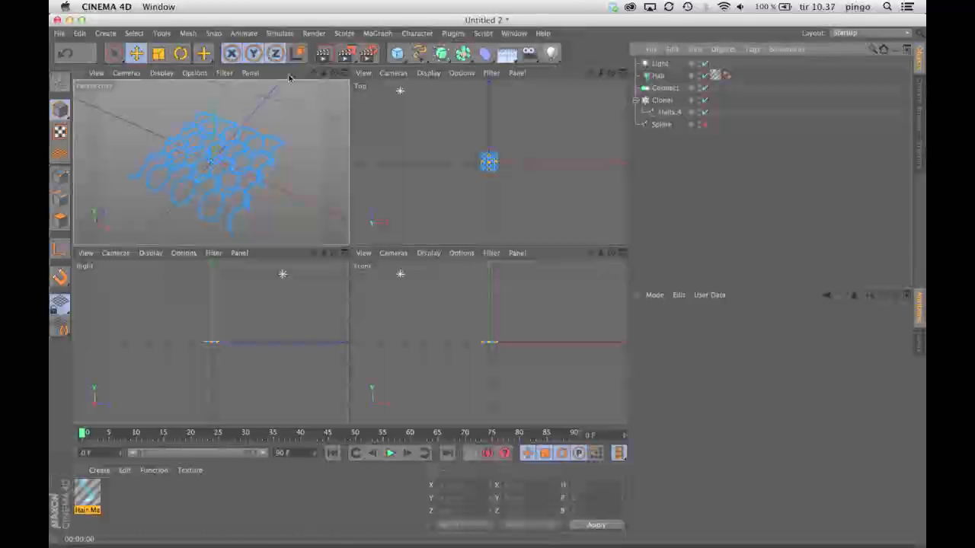
- Render the knitted patch in the perspective view, then render it again with that view maximized
click(322, 53)
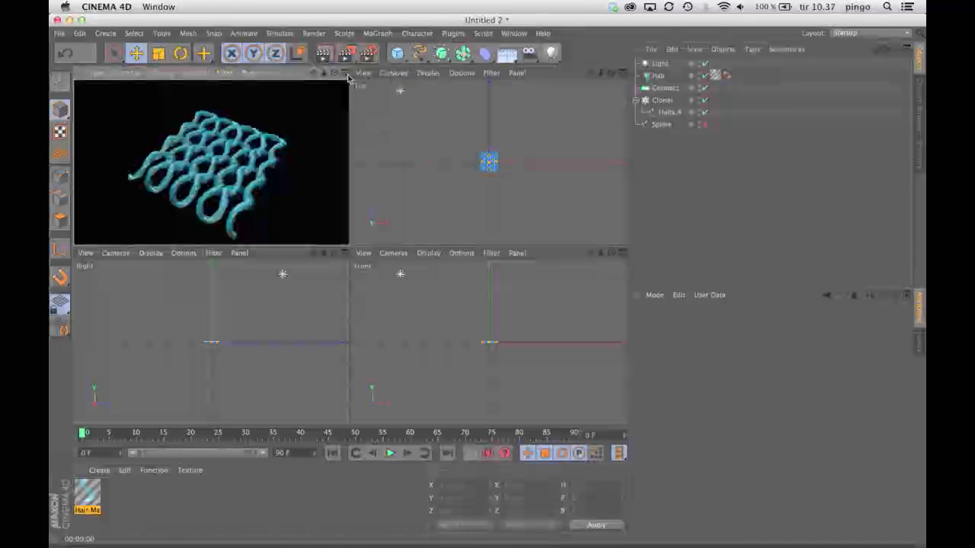
click(346, 74)
key(ctrl+r)
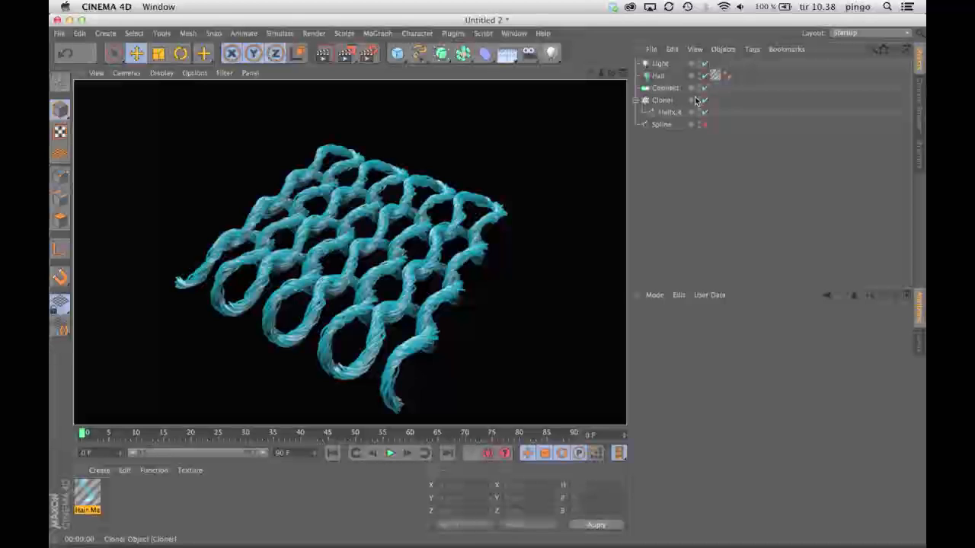
- With an interactive render preview, set hair cloning to 10 clones, 2 cm root and tip and 2% variation, then render the whole view
click(657, 75)
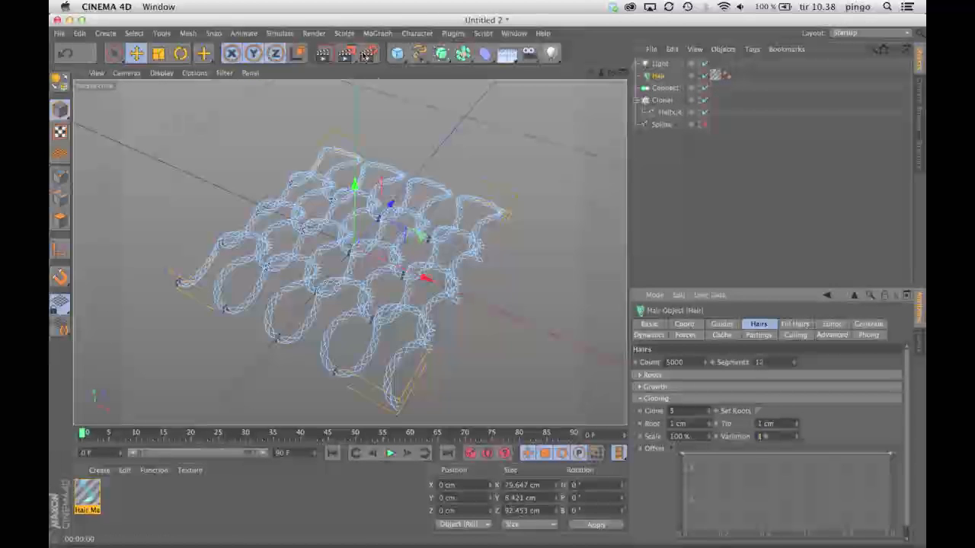
key(alt+r)
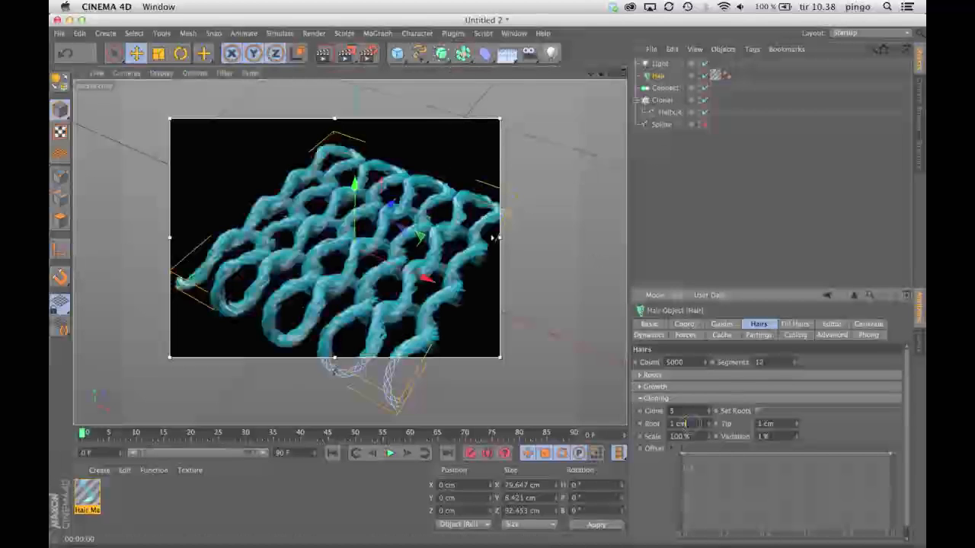
text(2)
key(Tab)
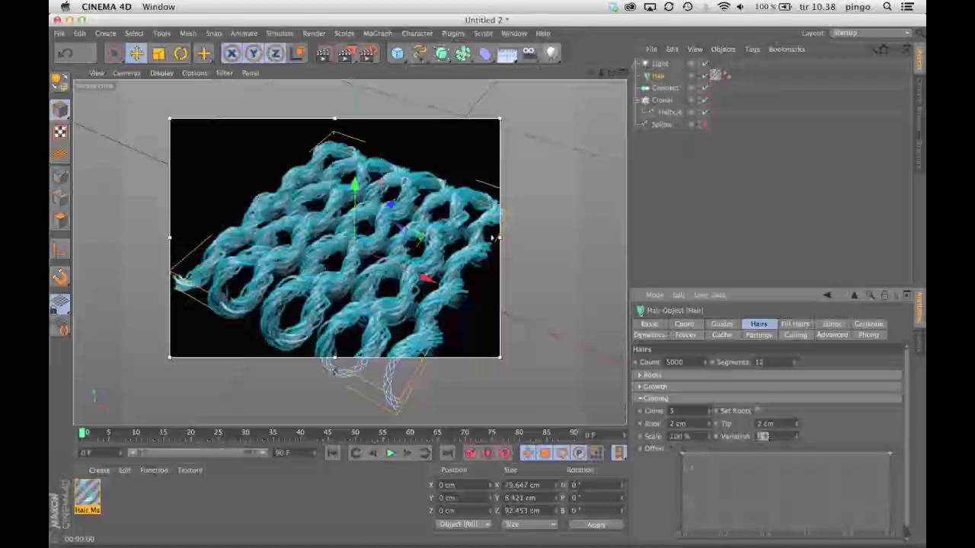
key(Tab)
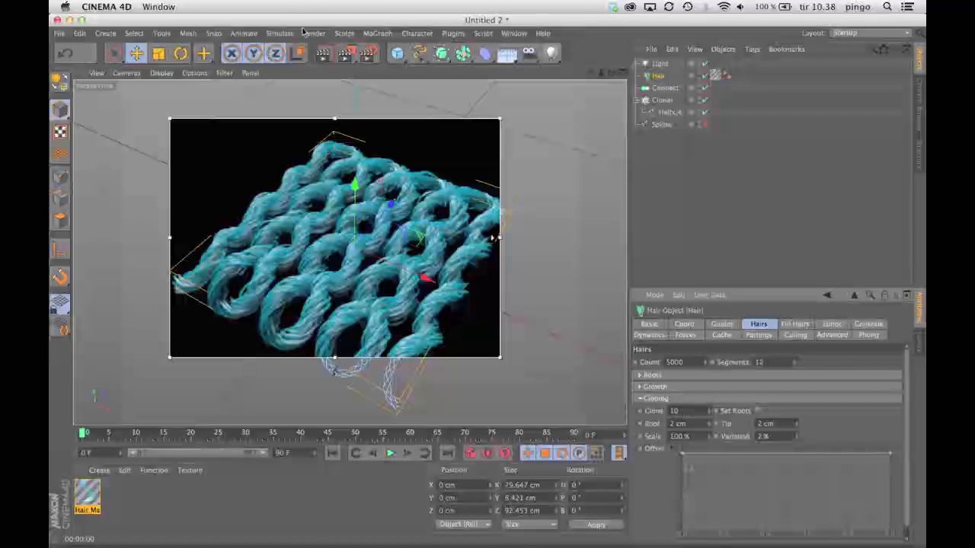
click(325, 55)
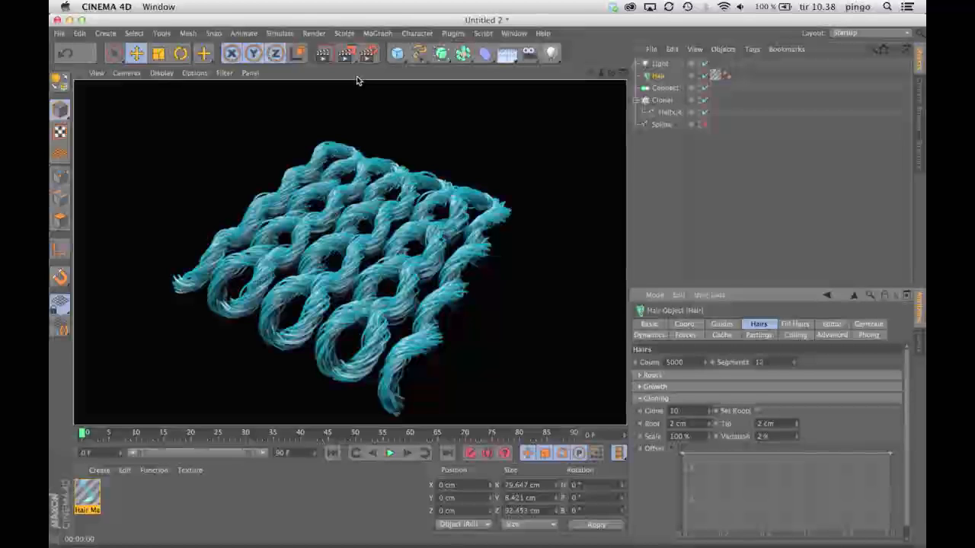
- Return from the render to the normal perspective display and add a default Plane primitive to the scene
click(357, 81)
click(668, 157)
scroll(505, 157, down, 5)
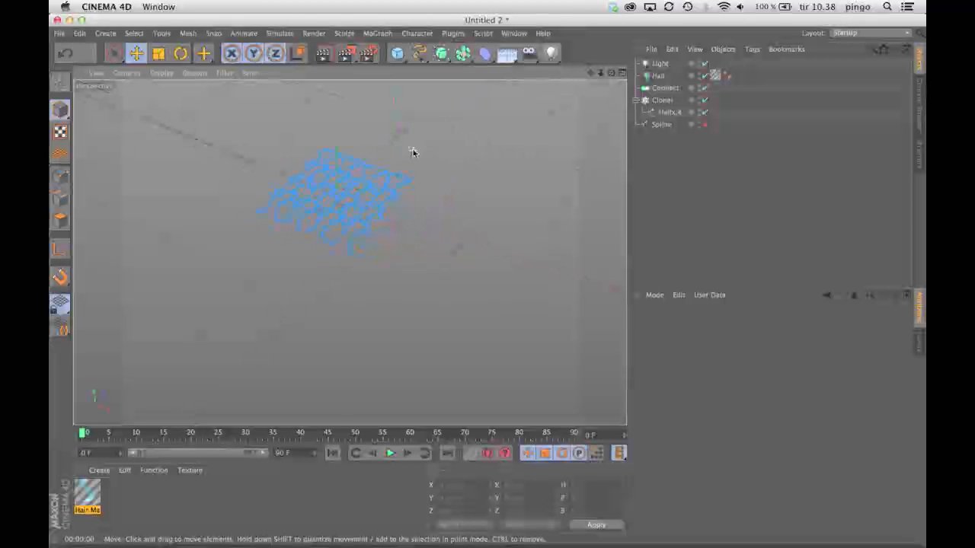
alt+drag(412, 153, 451, 164)
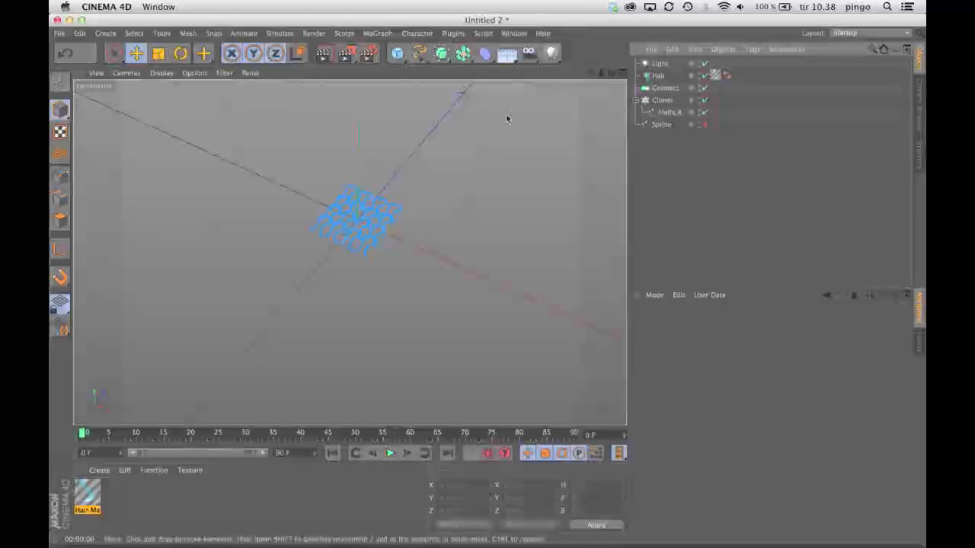
click(396, 52)
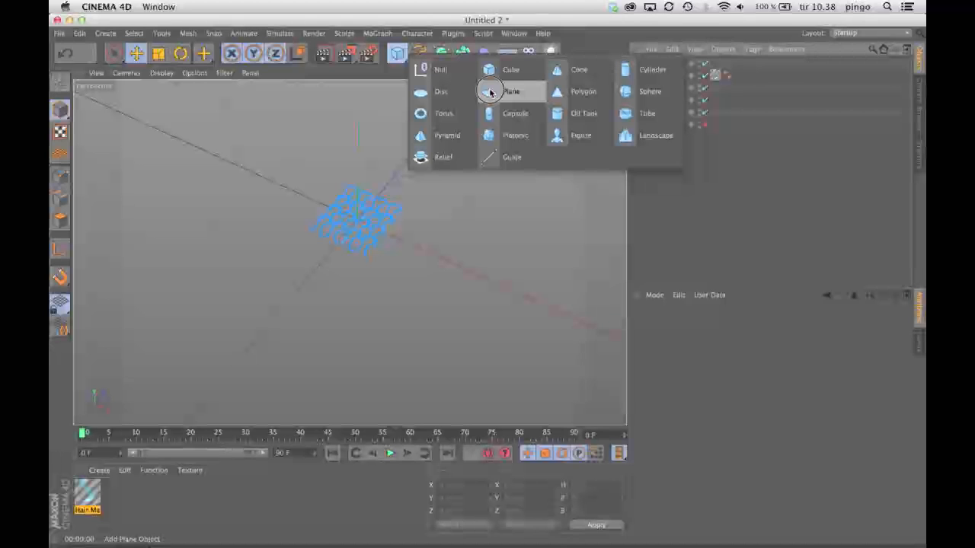
click(489, 92)
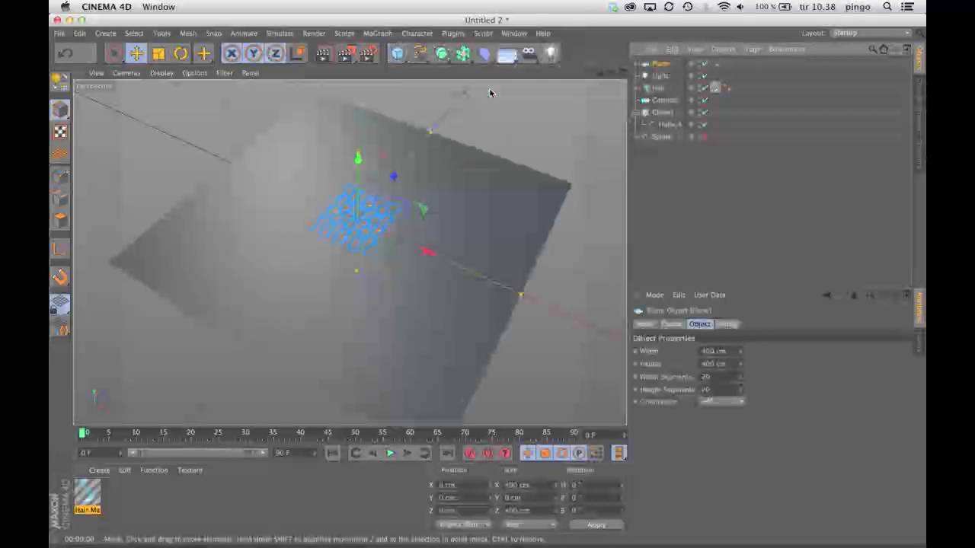
- Switch the Cloner to Object mode, link the Plane as its object and set the distribution to Polygon Center
click(668, 114)
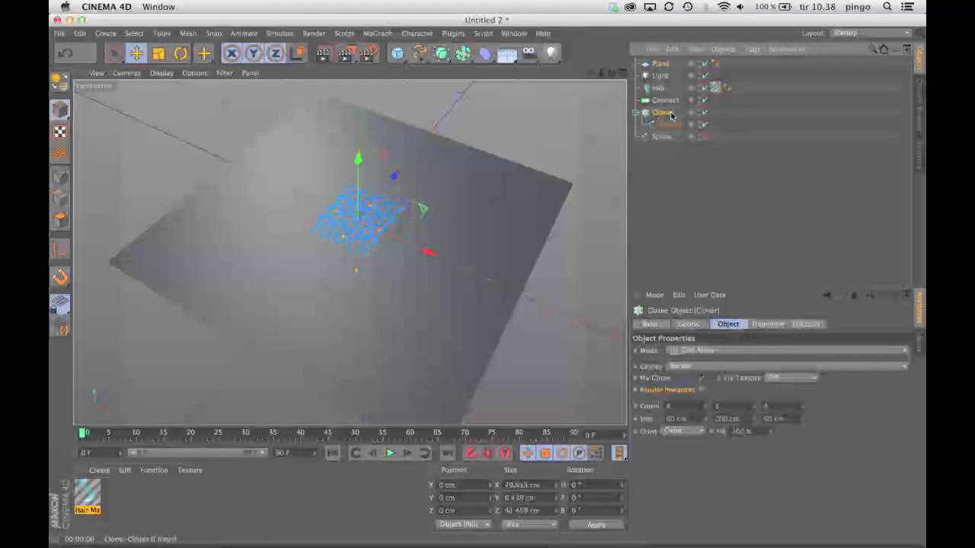
click(698, 352)
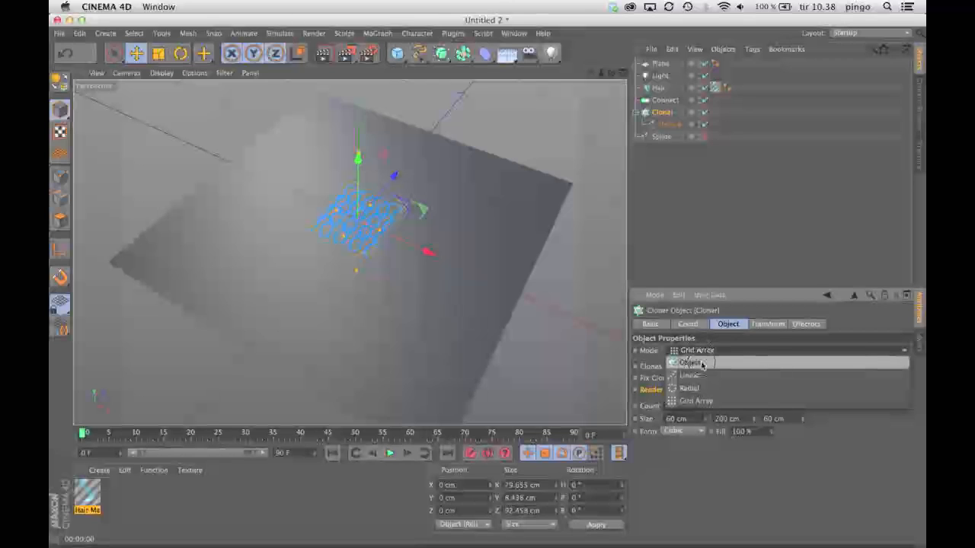
click(689, 363)
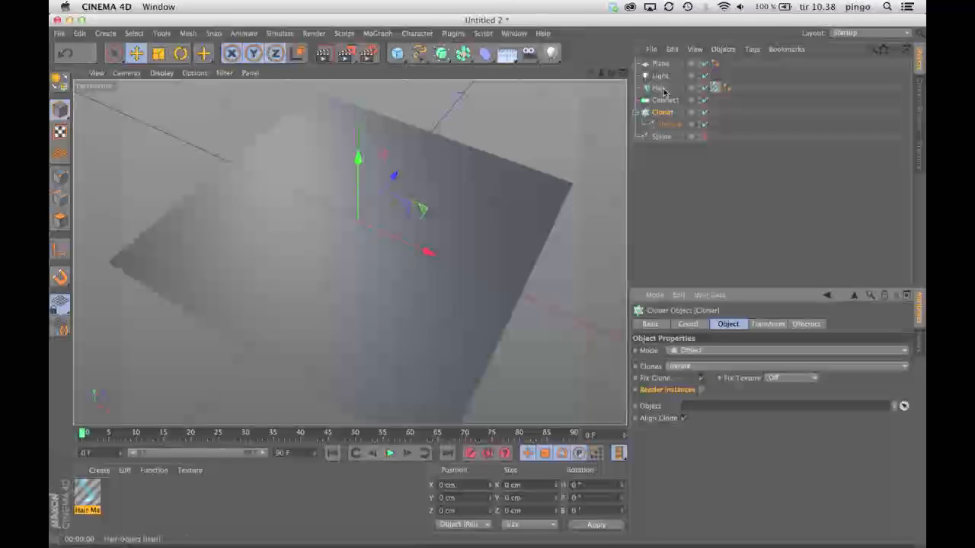
drag(657, 64, 702, 406)
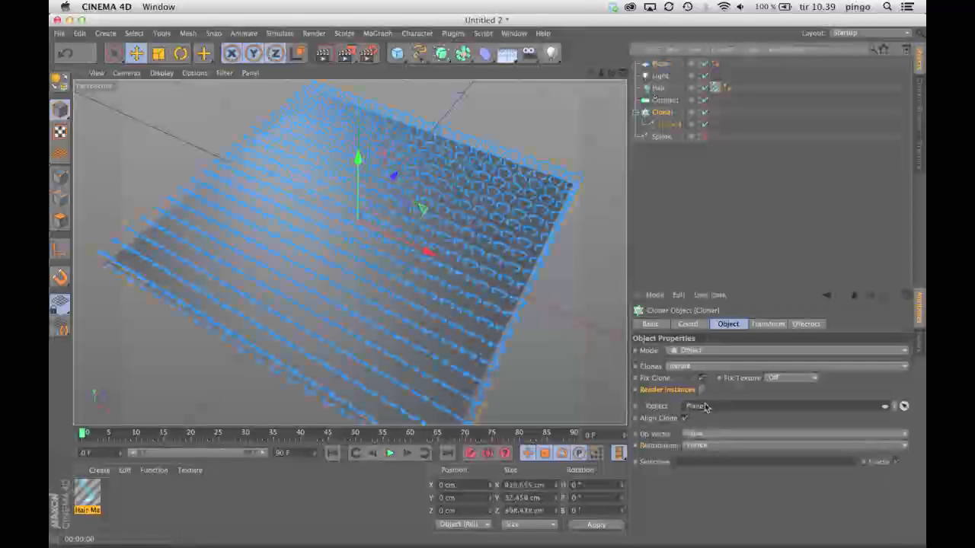
click(711, 447)
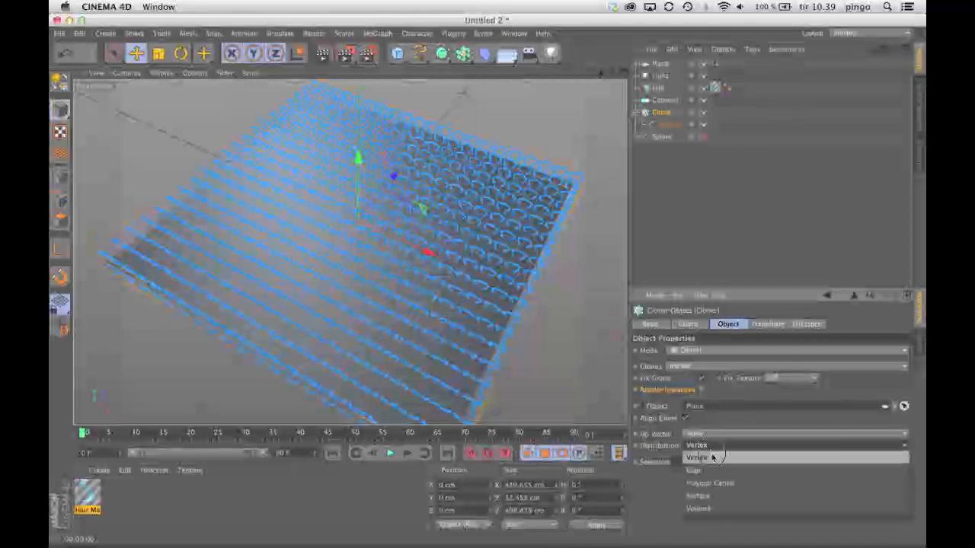
click(715, 482)
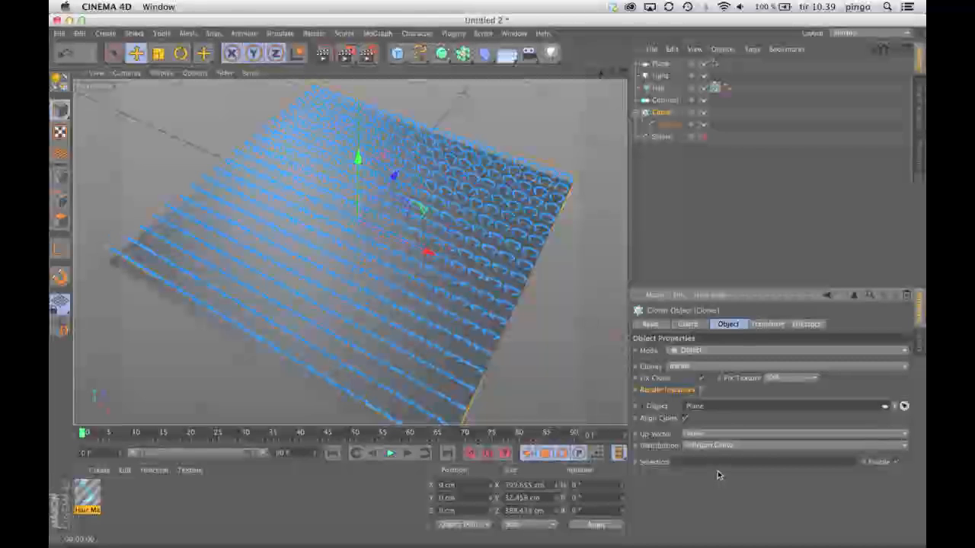
- Toggle the Cloner's Align Clone option off and back on to compare the orientation of the clones
alt+drag(351, 251, 614, 76)
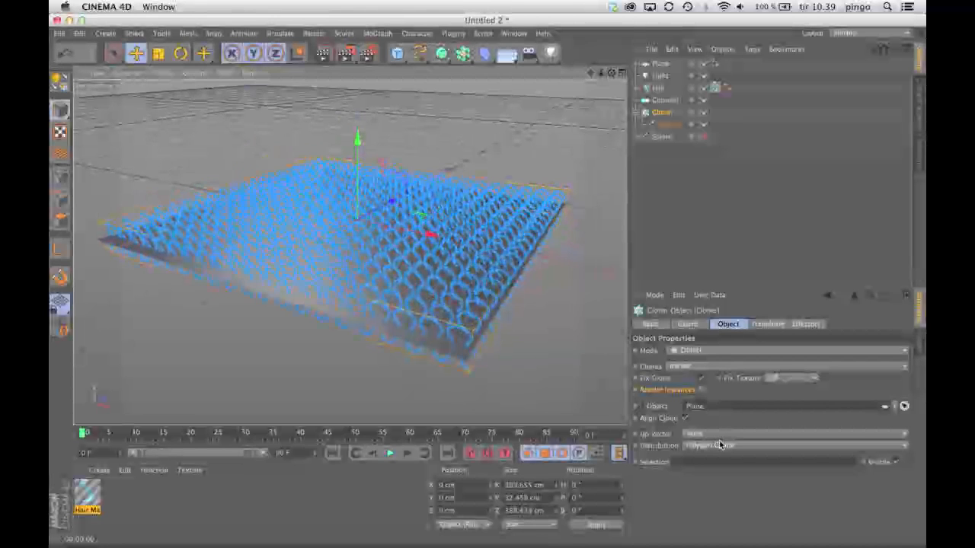
click(685, 418)
click(684, 418)
click(684, 418)
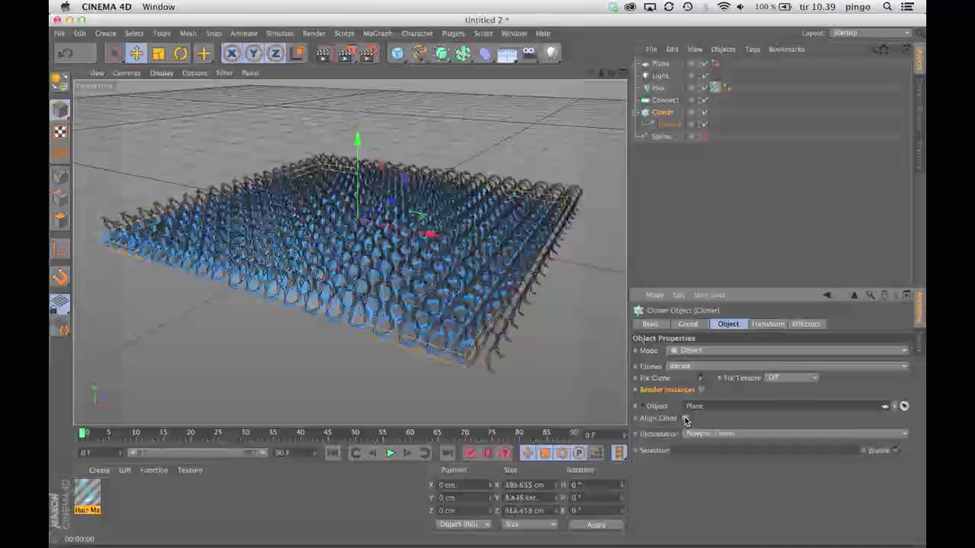
click(685, 418)
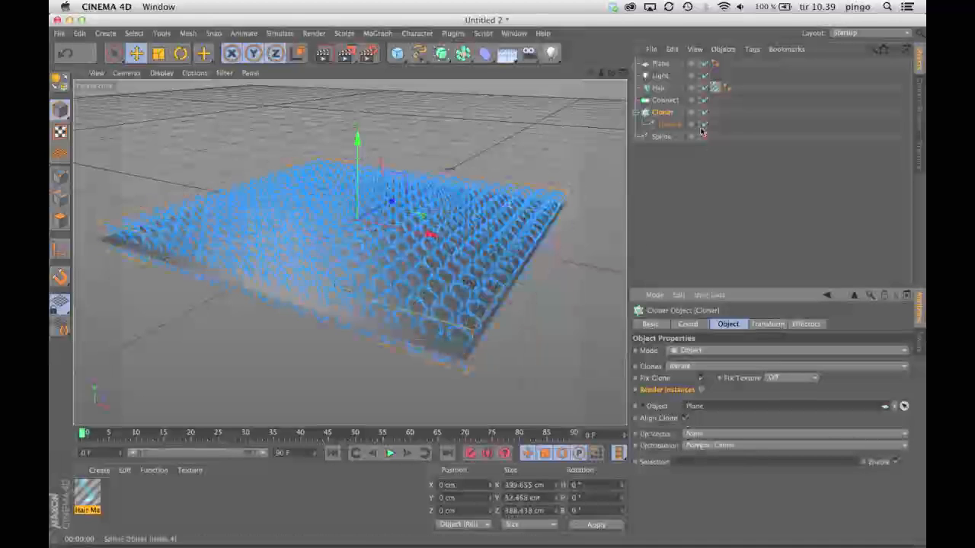
- Try rotating the helix spline inside the Cloner about its X axis
click(667, 124)
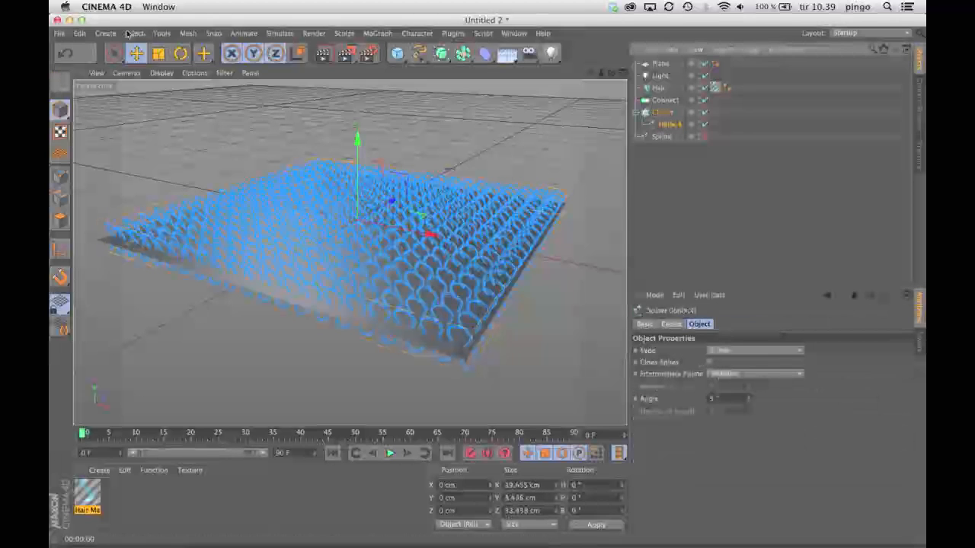
click(180, 53)
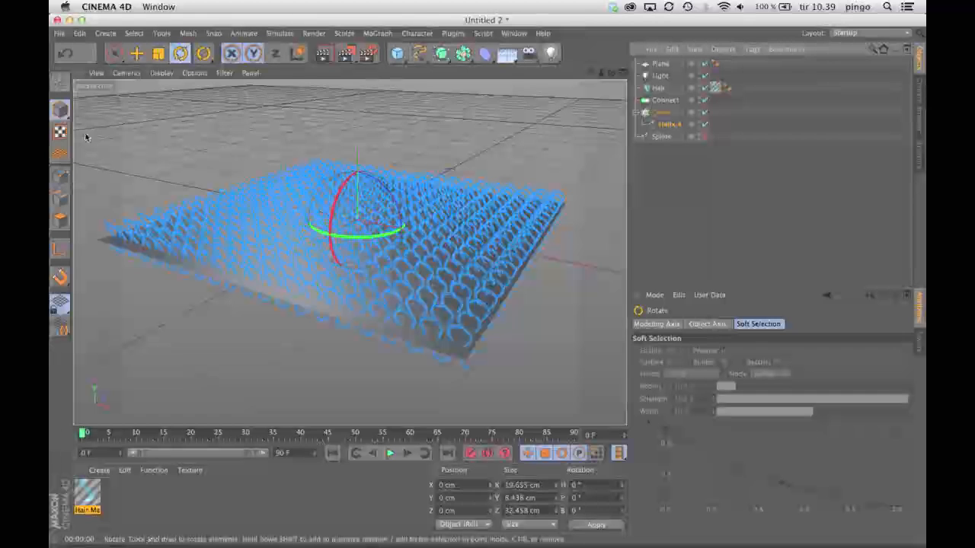
drag(613, 74, 571, 96)
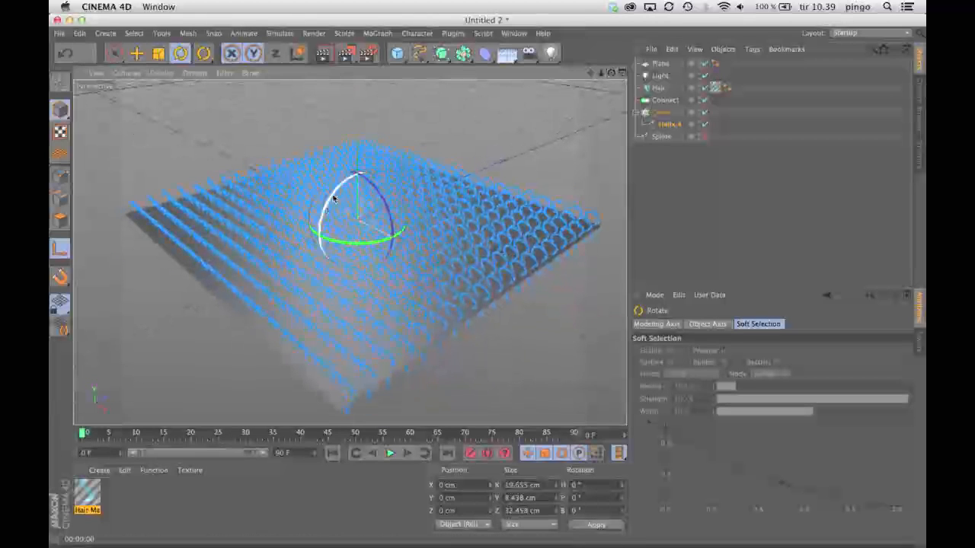
drag(330, 198, 381, 143)
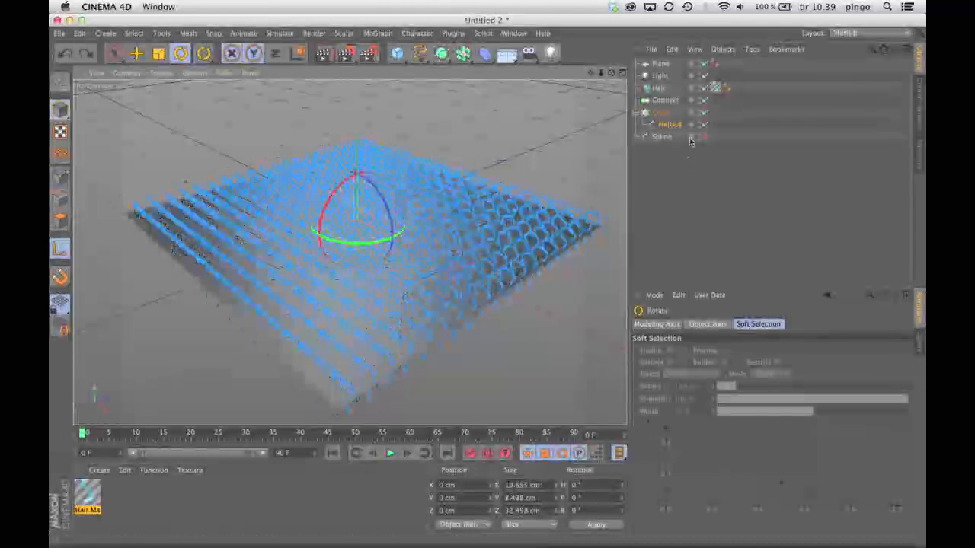
- With the Connect object disabled, tilt the helix spline inside the Cloner about its X axis, then deselect everything
click(663, 115)
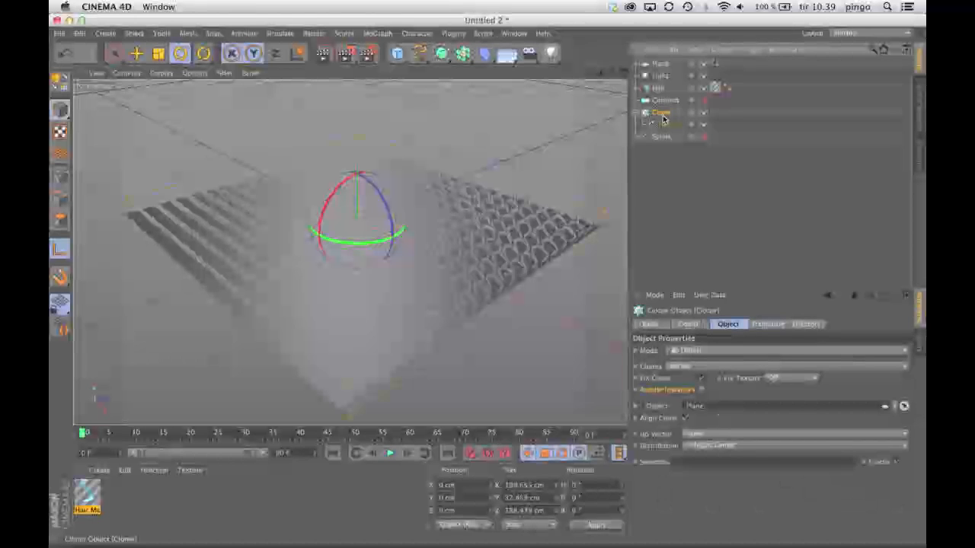
click(667, 125)
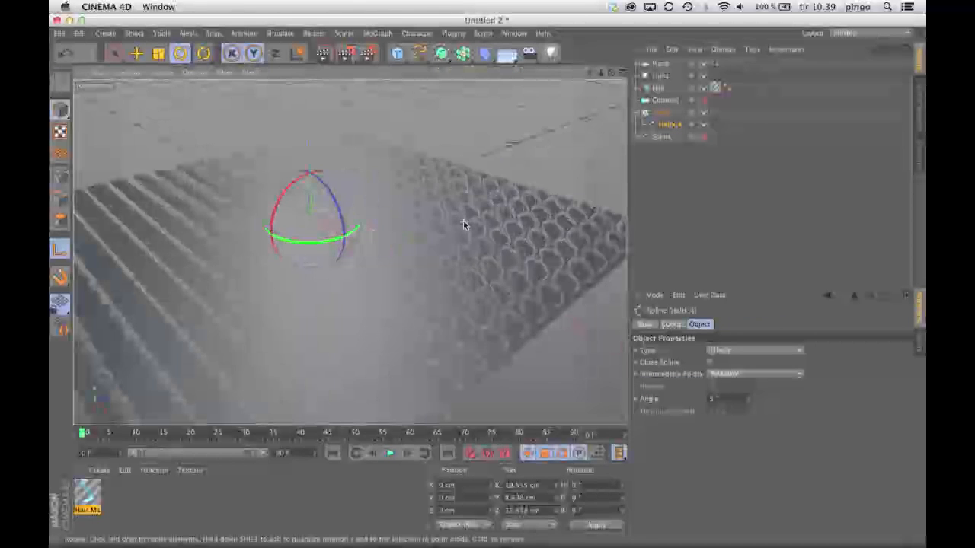
alt+drag(463, 222, 489, 240)
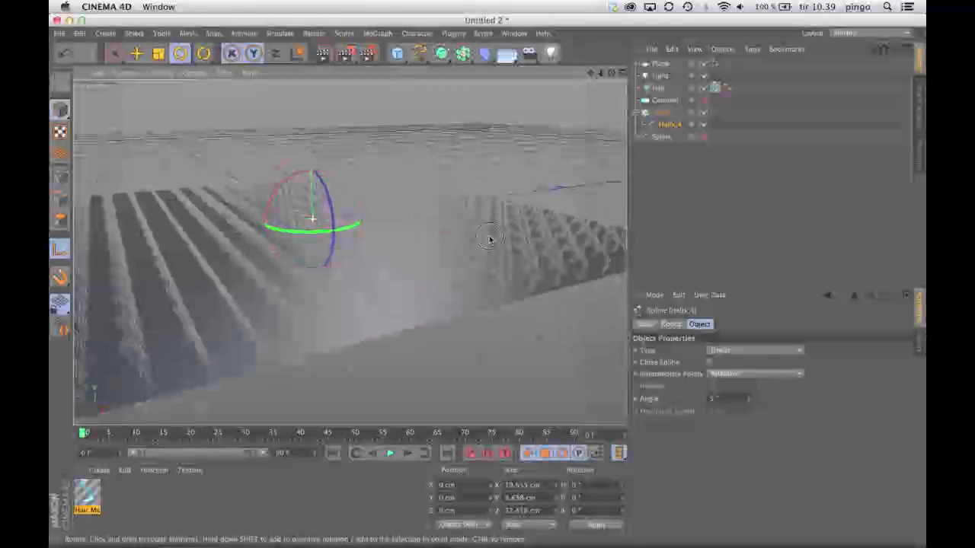
drag(273, 194, 286, 265)
click(669, 166)
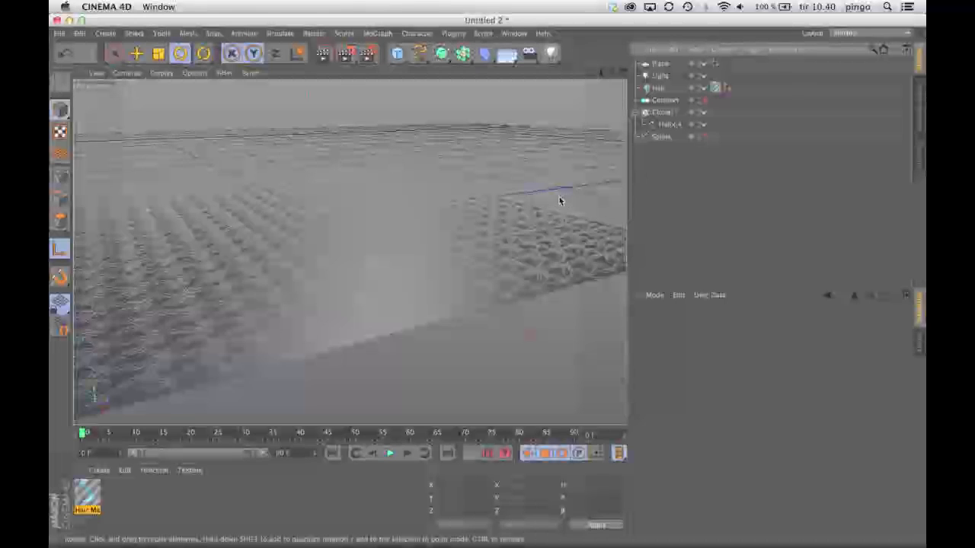
- Re-enable the Connect object so the tilted helix clones are joined across the whole plane again
alt+drag(558, 202, 600, 202)
click(102, 72)
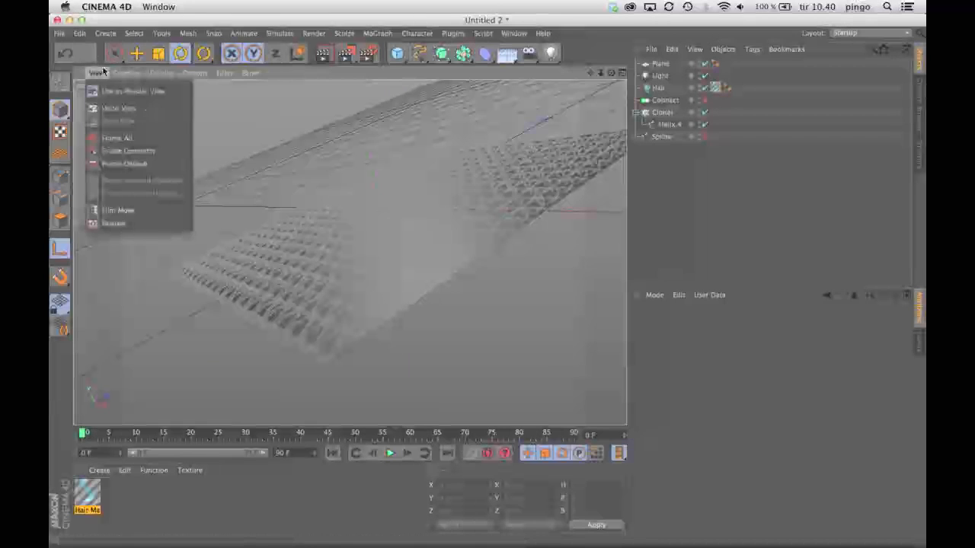
click(119, 108)
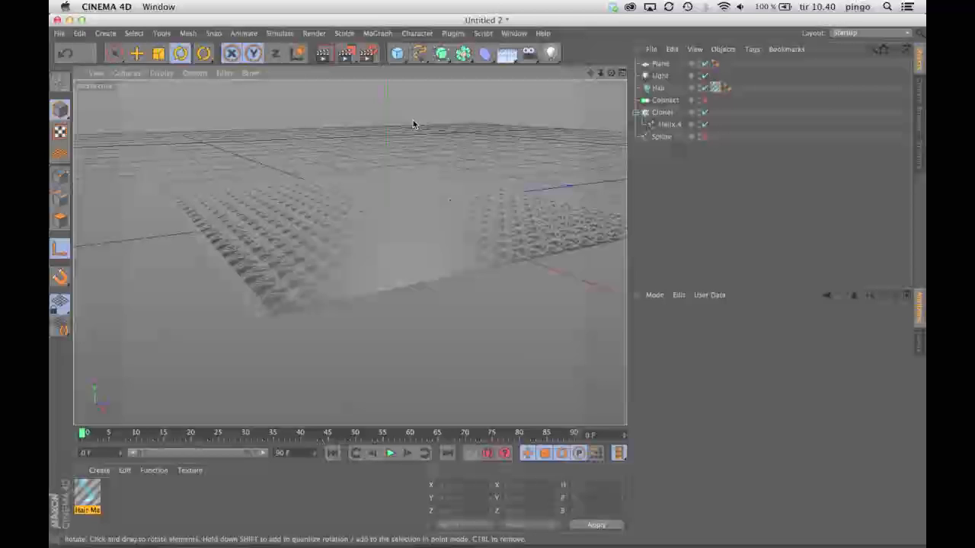
click(702, 102)
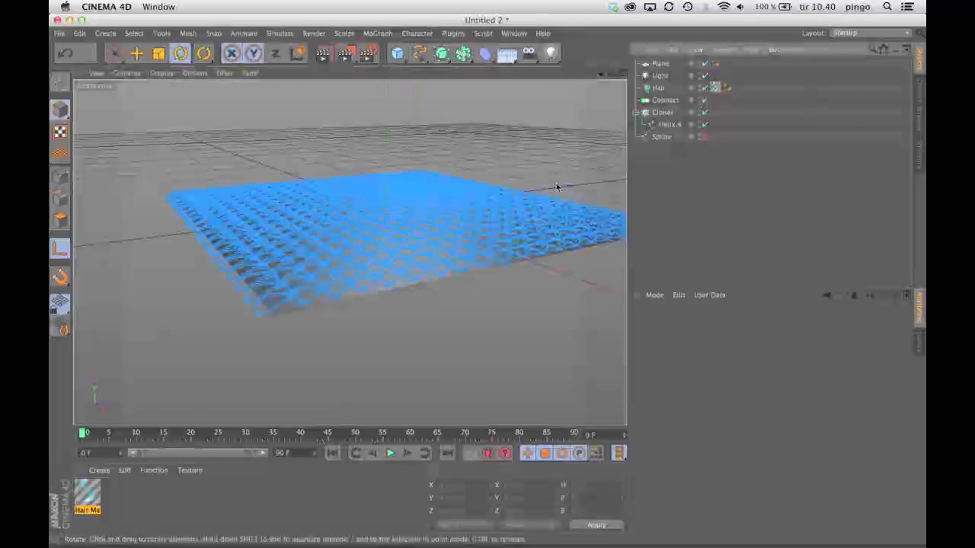
alt+drag(492, 230, 478, 171)
alt+drag(537, 191, 583, 159)
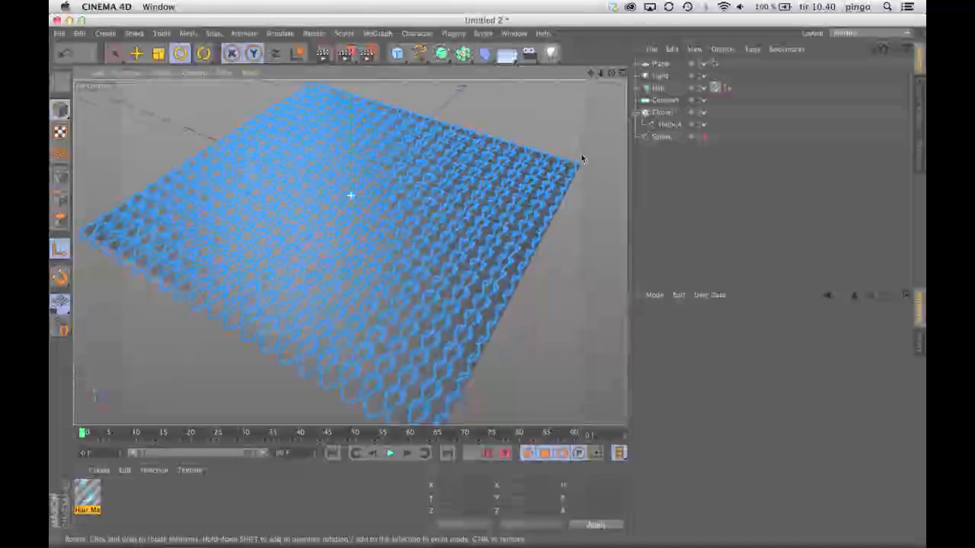
- Hide the Plane in both the viewport and the renderer, then render the knitted fabric in the perspective view
click(702, 65)
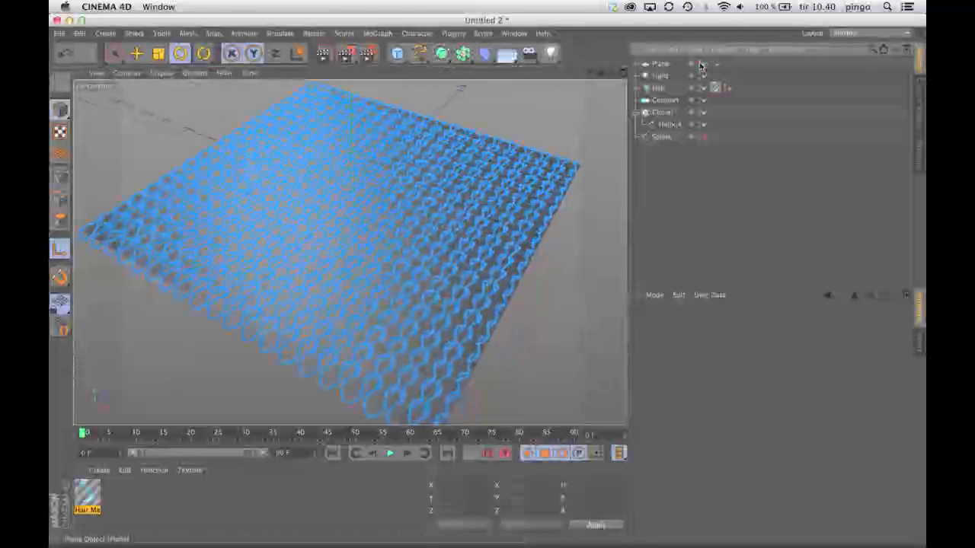
click(700, 62)
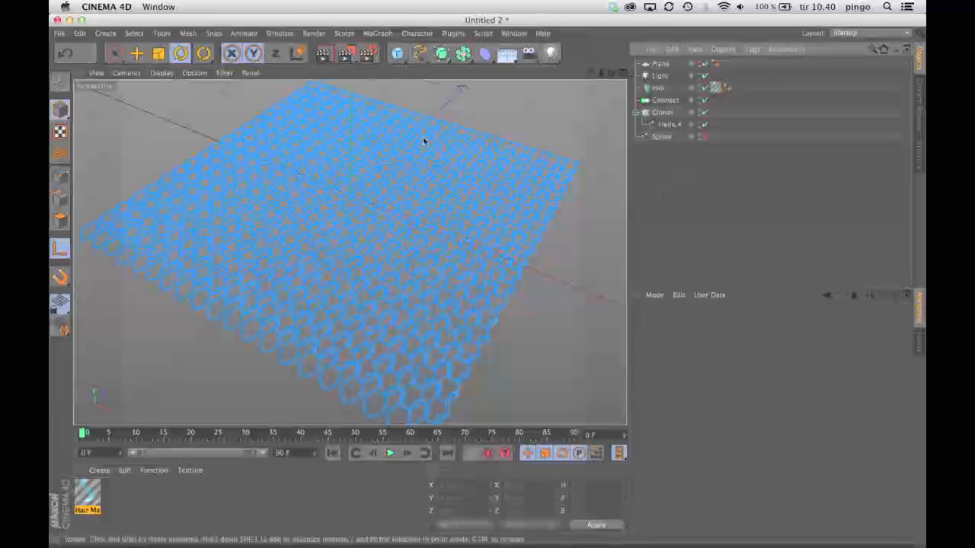
click(323, 59)
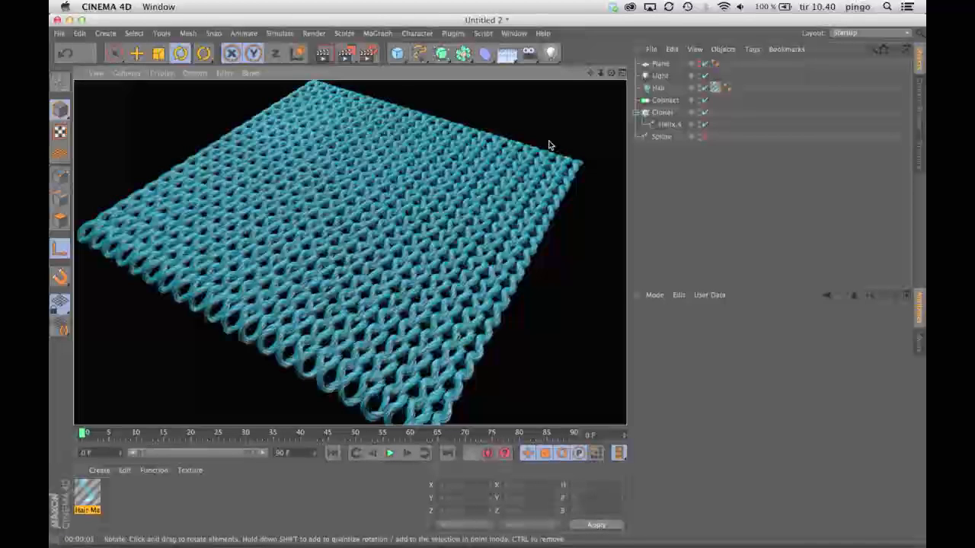
- Move the light closer to the fabric, to about X -215, Y 228, Z 298 cm, and re-render the maximized perspective view
middle_click(607, 112)
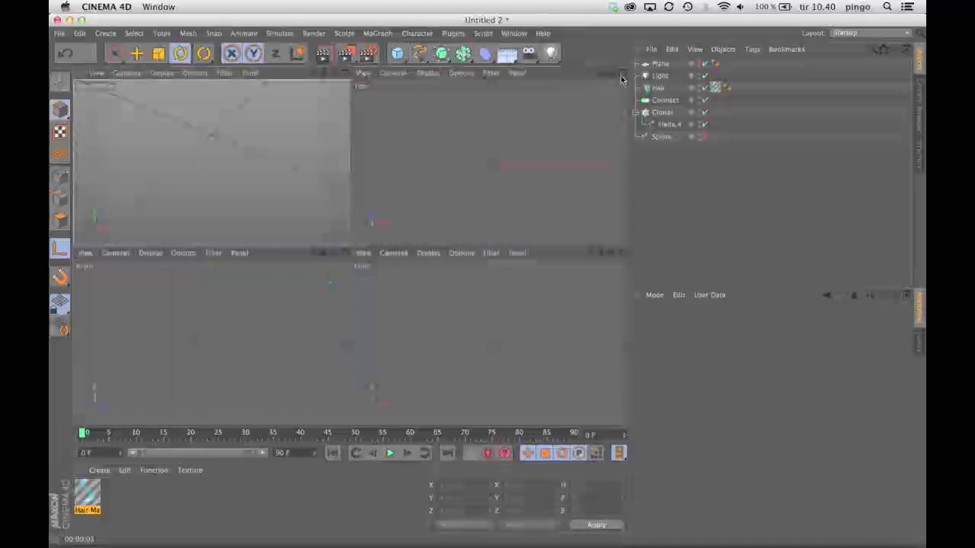
click(660, 75)
click(137, 54)
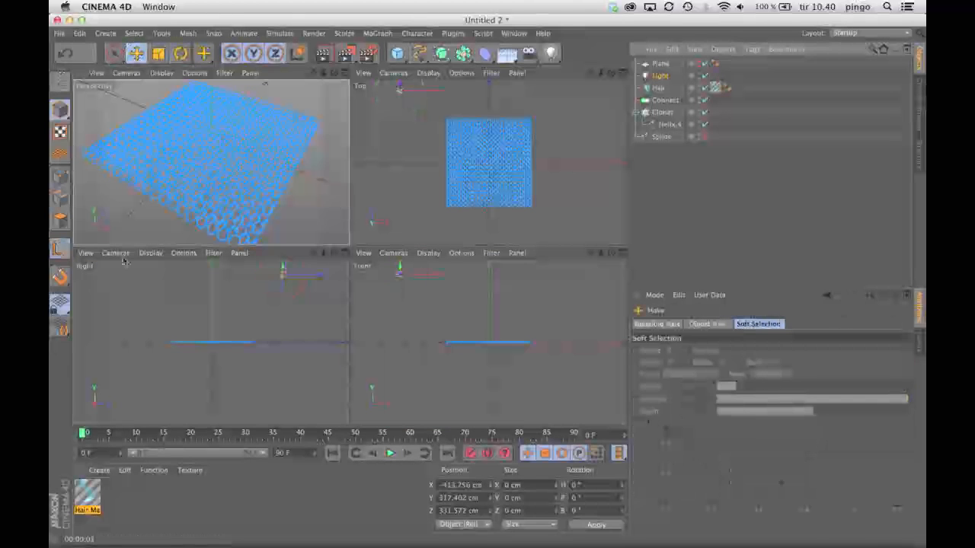
drag(464, 164, 472, 169)
drag(455, 313, 442, 325)
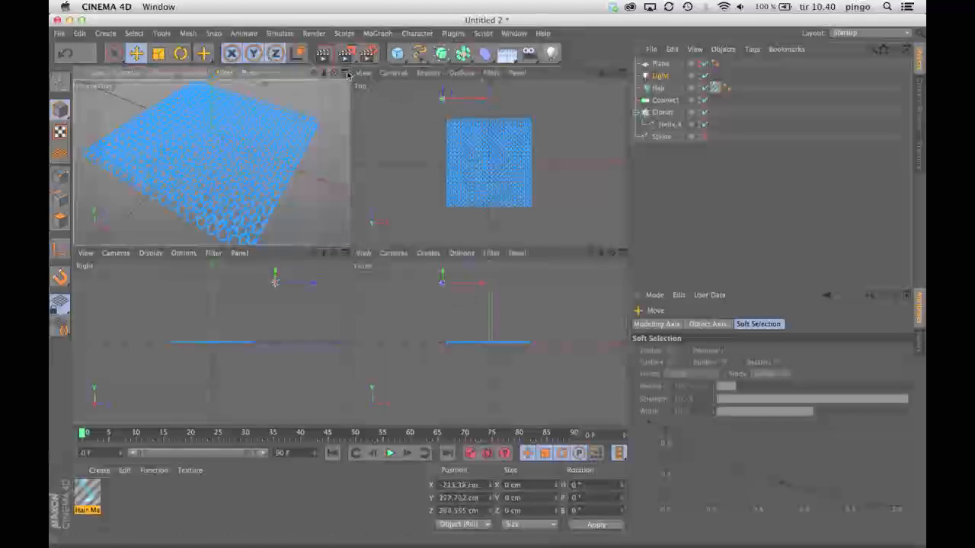
click(343, 73)
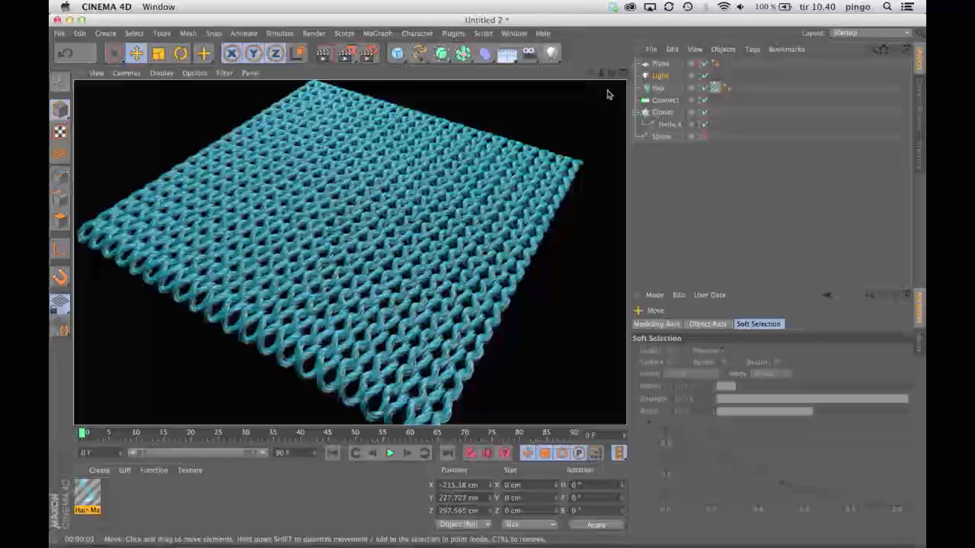
- Set the render output to the Film/Video preset HDTV 1080 25 in the render settings
drag(601, 72, 601, 76)
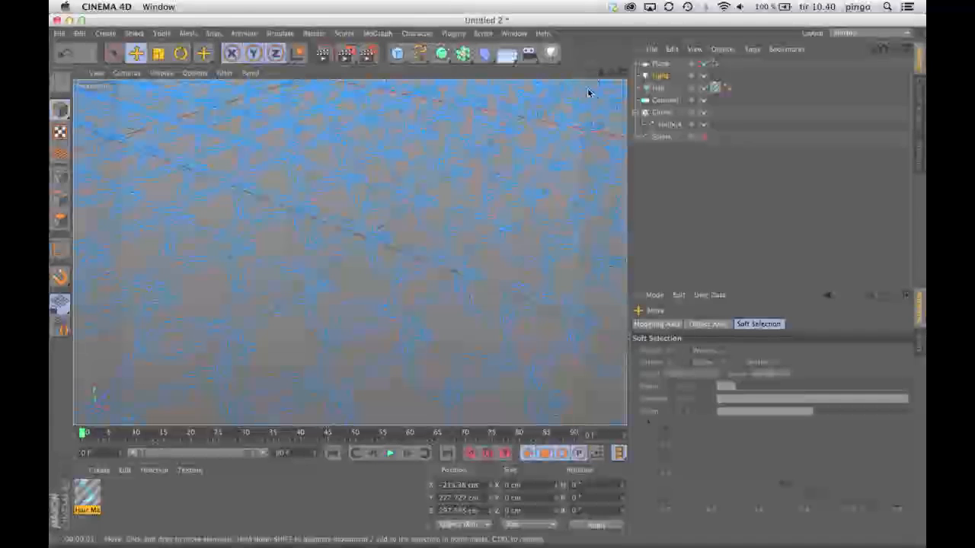
scroll(432, 282, down, 4)
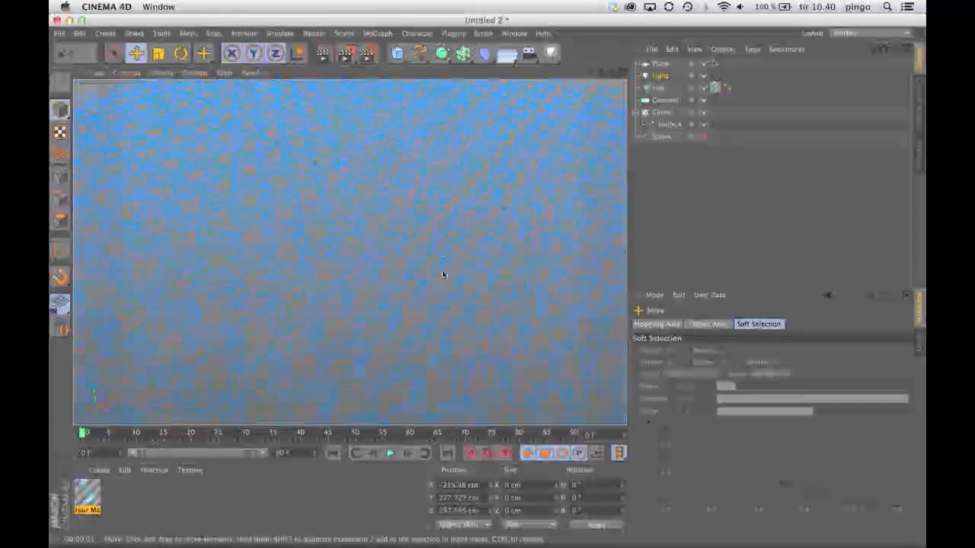
click(430, 238)
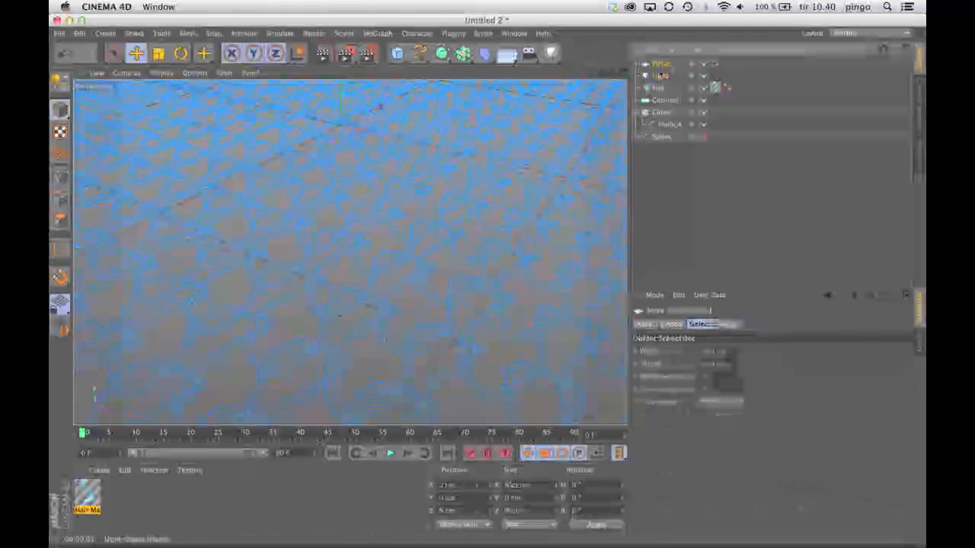
scroll(446, 271, down, 3)
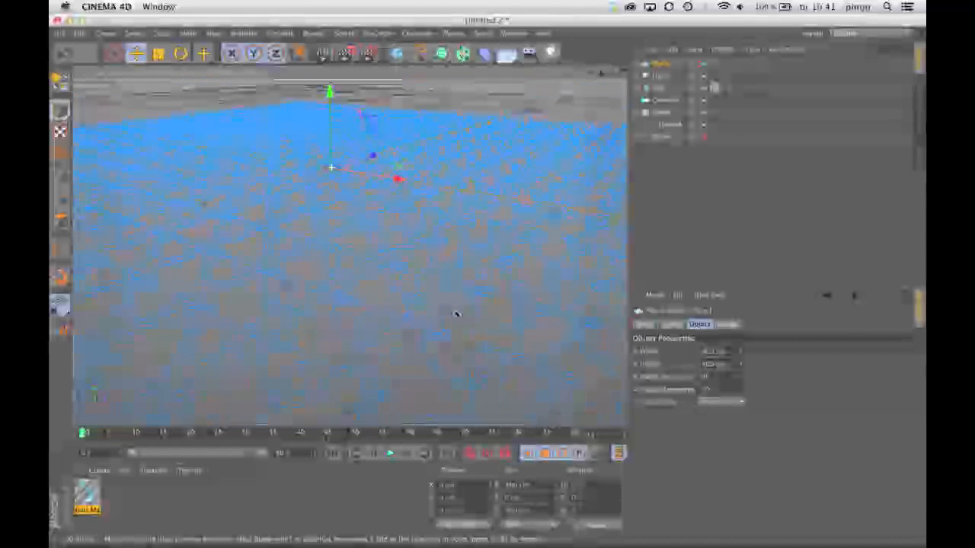
alt+drag(456, 312, 455, 251)
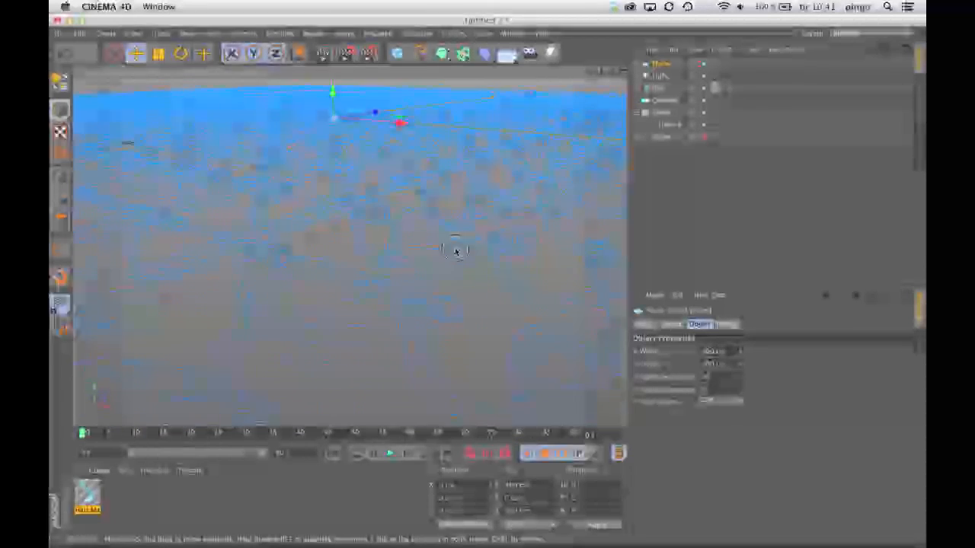
click(367, 53)
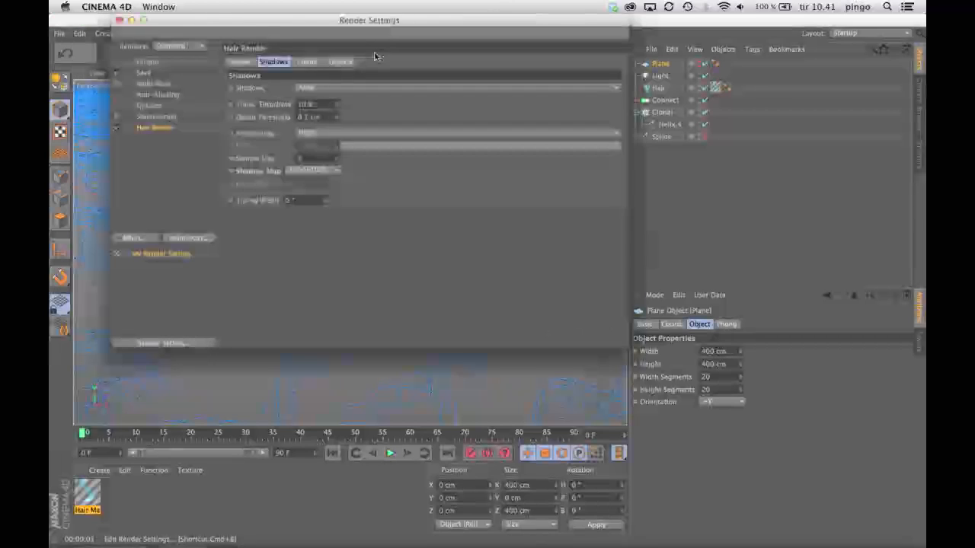
click(147, 62)
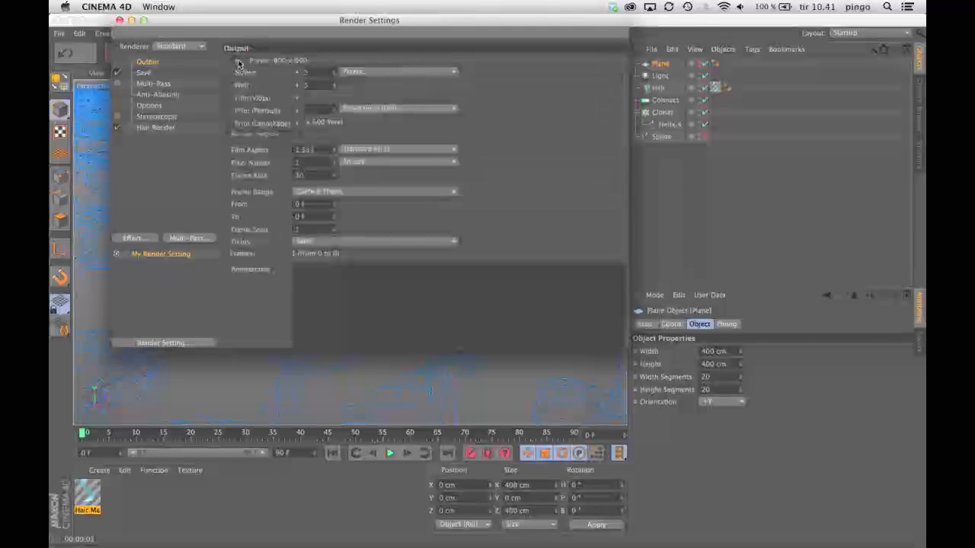
click(237, 61)
mouse_move(259, 97)
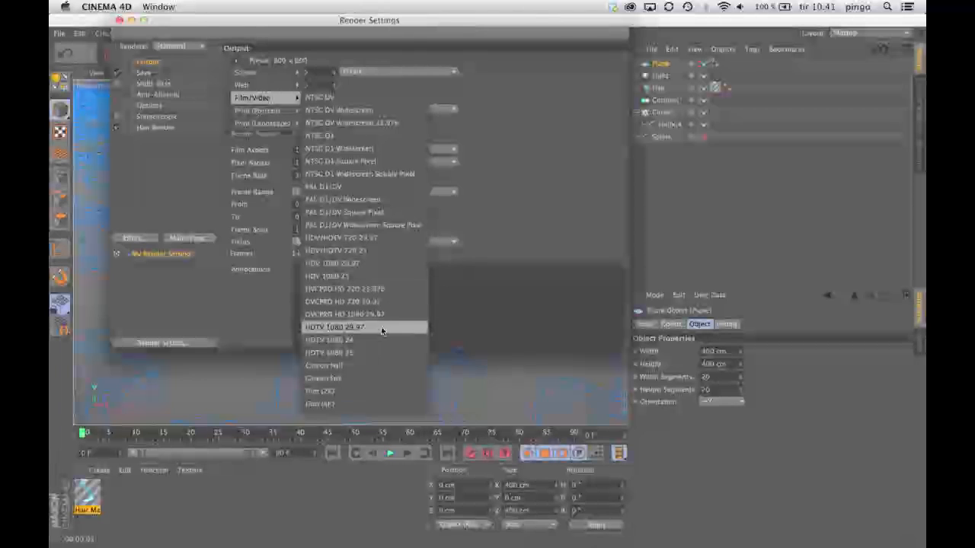
click(388, 353)
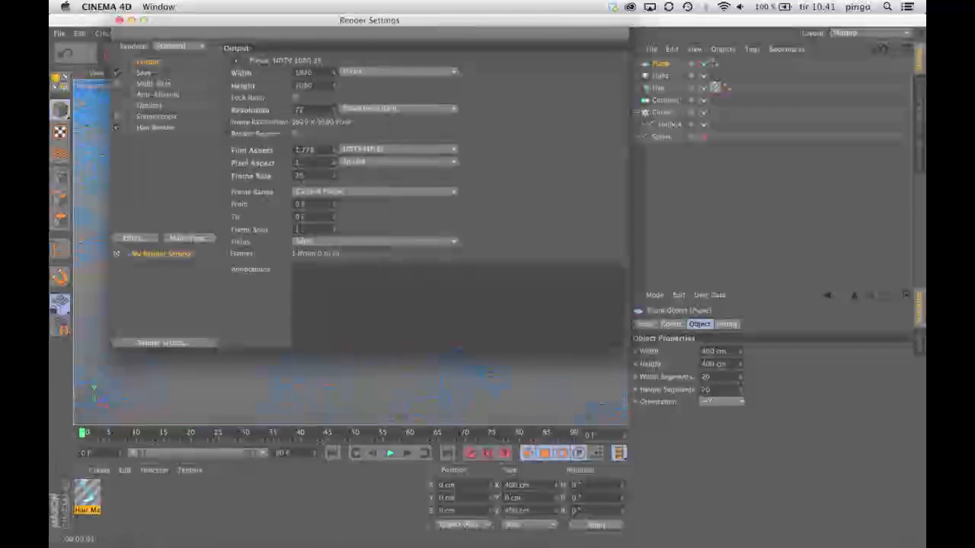
click(116, 21)
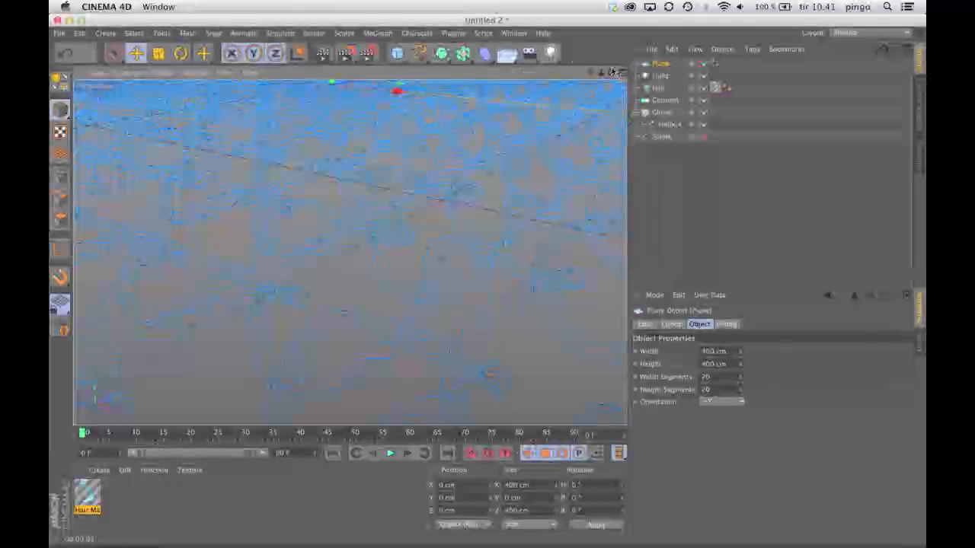
- Render a low, close-up perspective of the fabric in the Picture Viewer, inspect the whole image, and close the viewer
scroll(350, 252, down, 5)
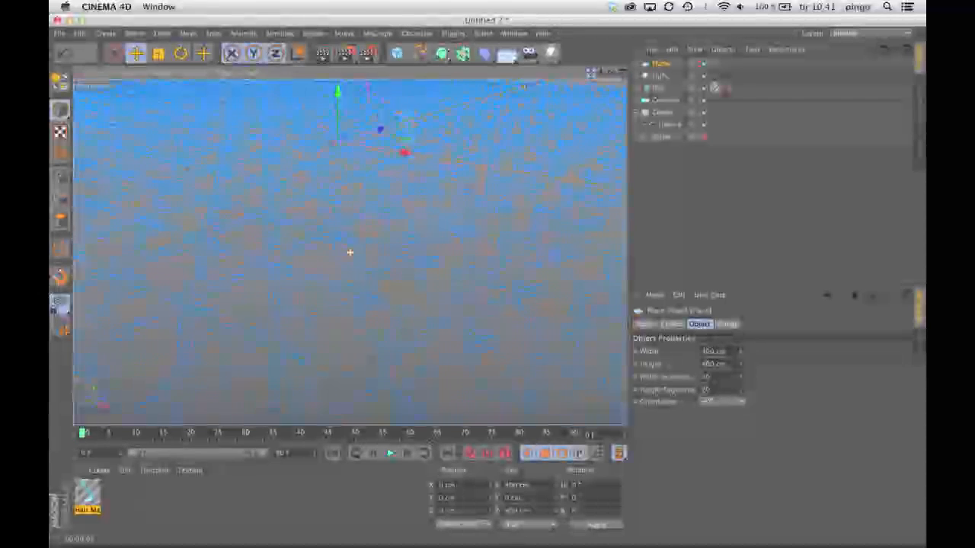
scroll(351, 252, down, 3)
drag(611, 73, 555, 72)
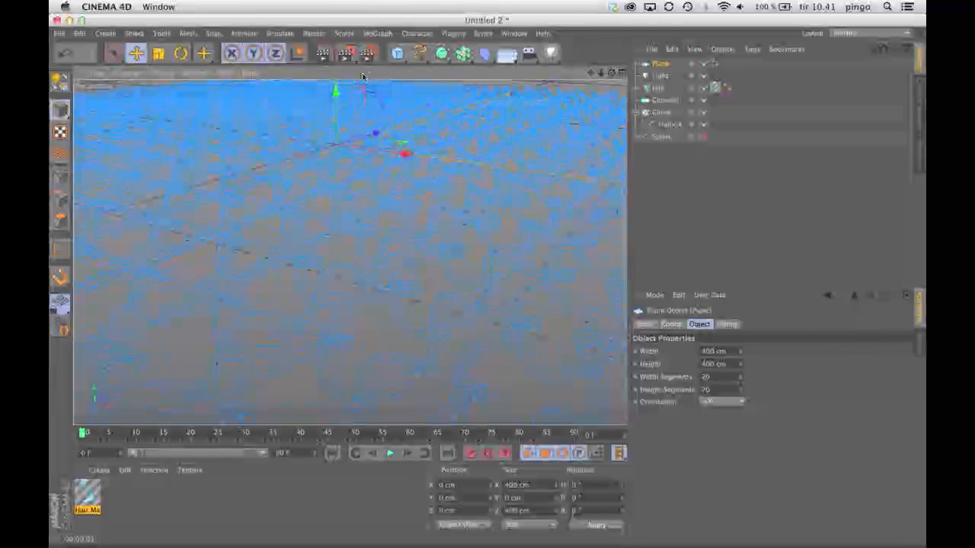
click(346, 57)
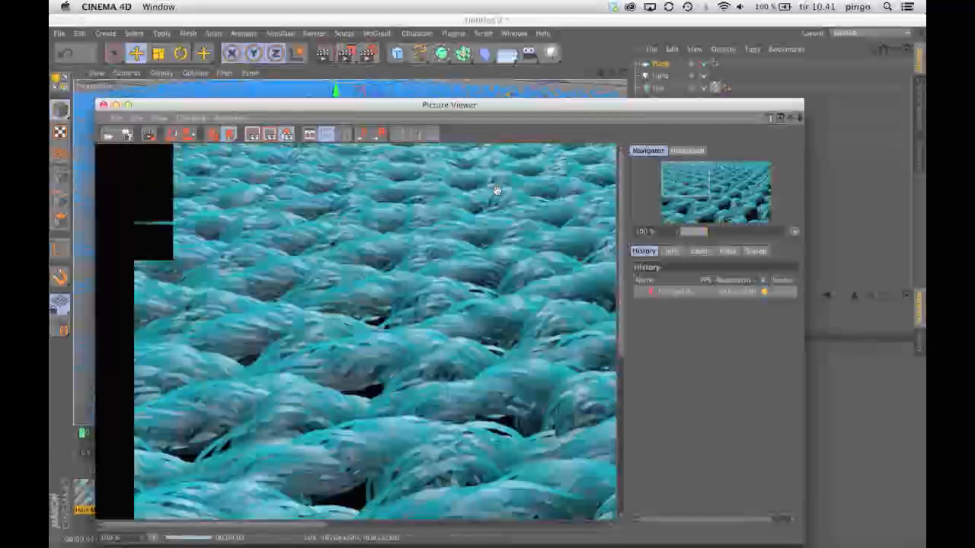
mouse_move(685, 178)
mouse_down()
mouse_move(754, 172)
mouse_move(734, 196)
mouse_move(679, 165)
mouse_up()
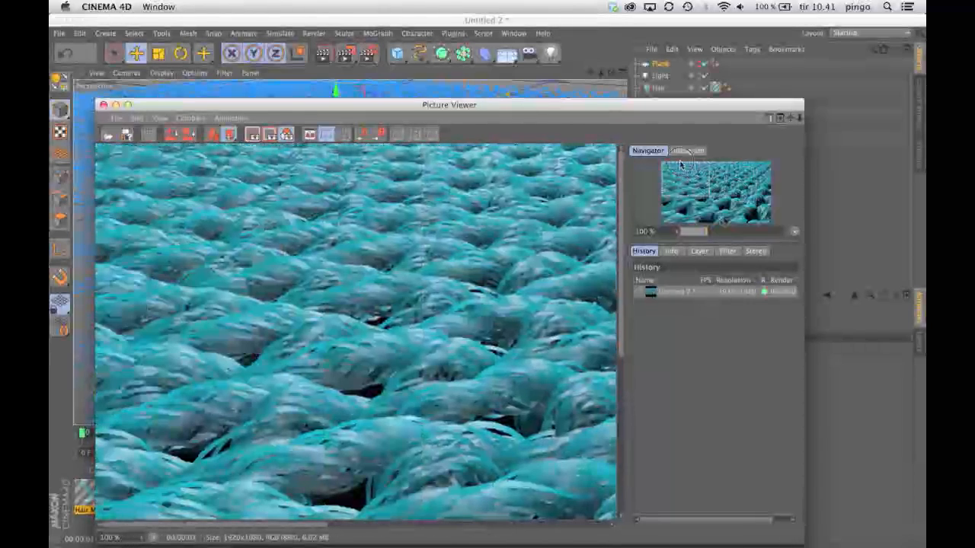
scroll(374, 318, down, 2)
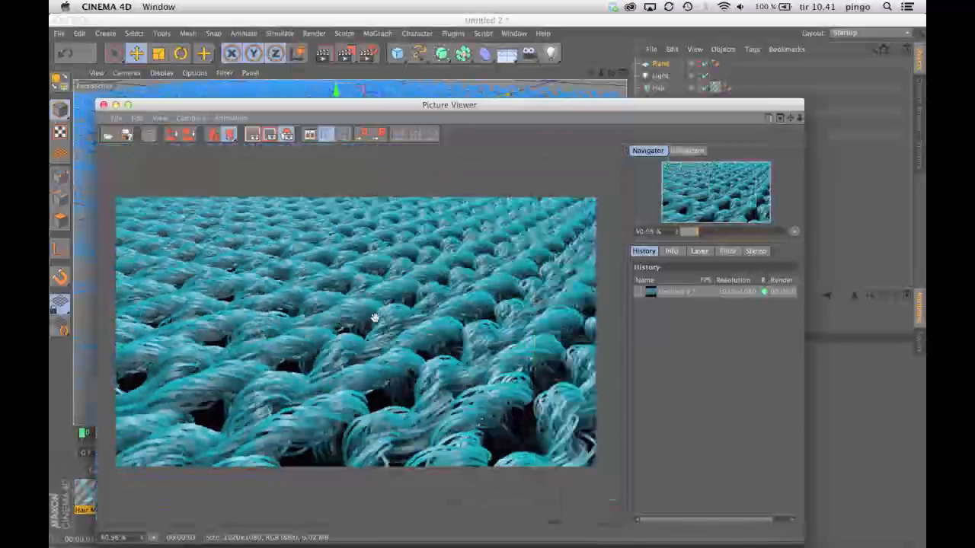
scroll(374, 317, down, 1)
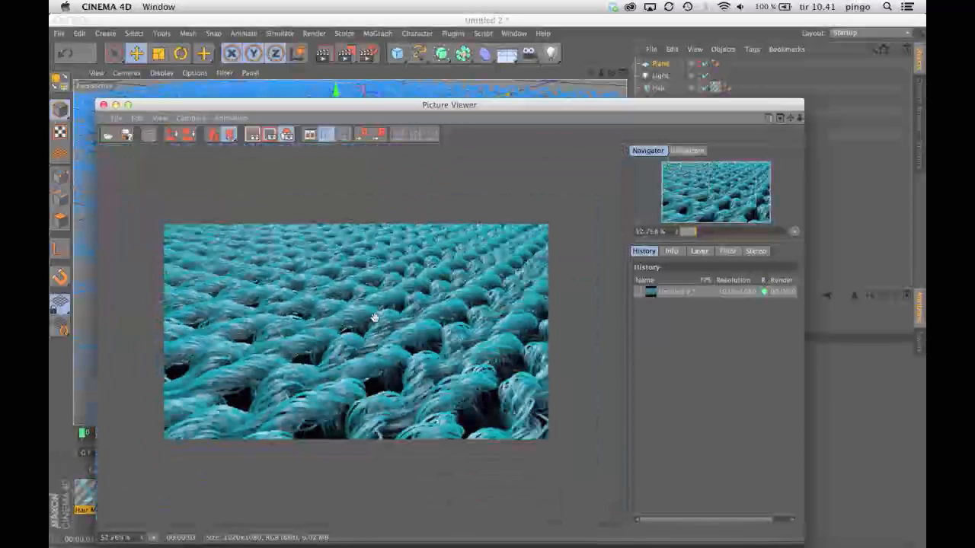
click(104, 106)
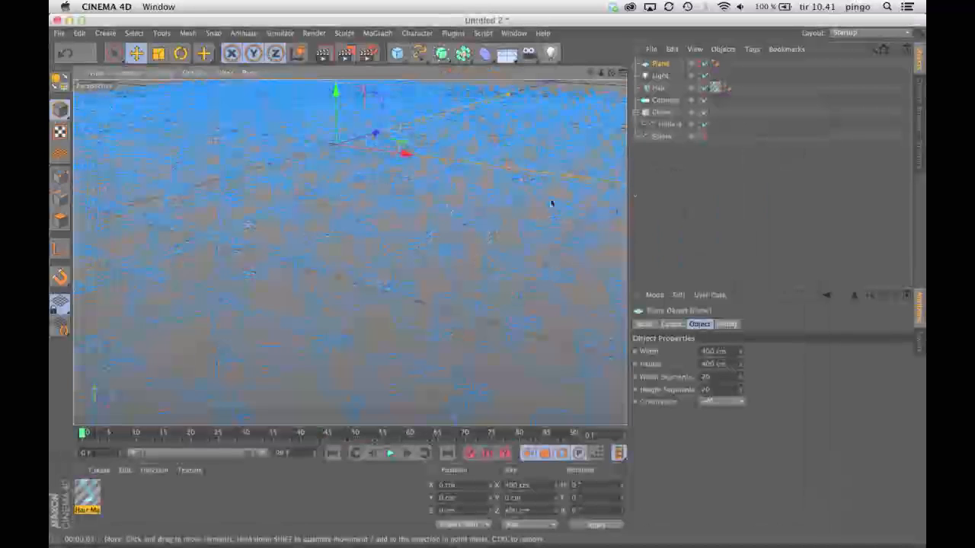
- Set the hair material's thickness to 0.2 cm at both root and tip
click(659, 113)
click(658, 88)
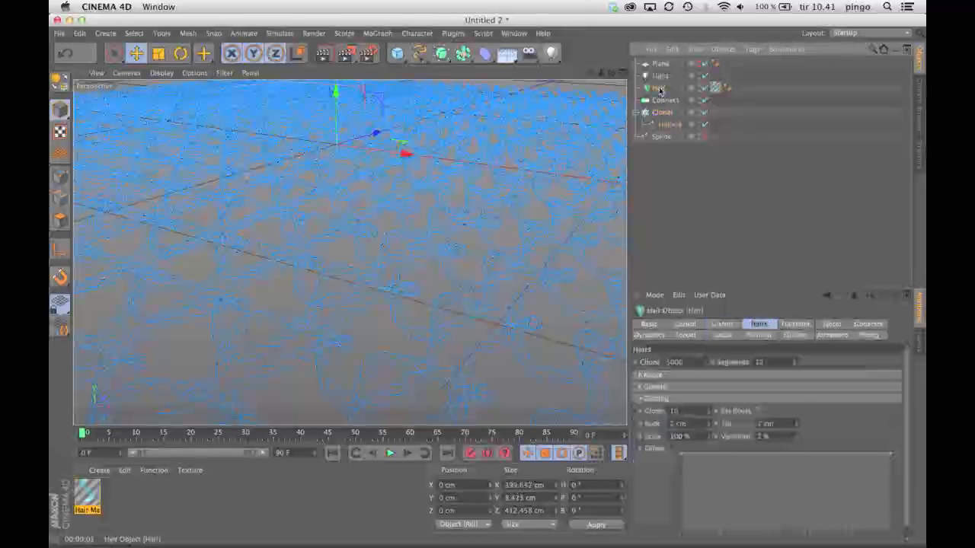
double_click(88, 501)
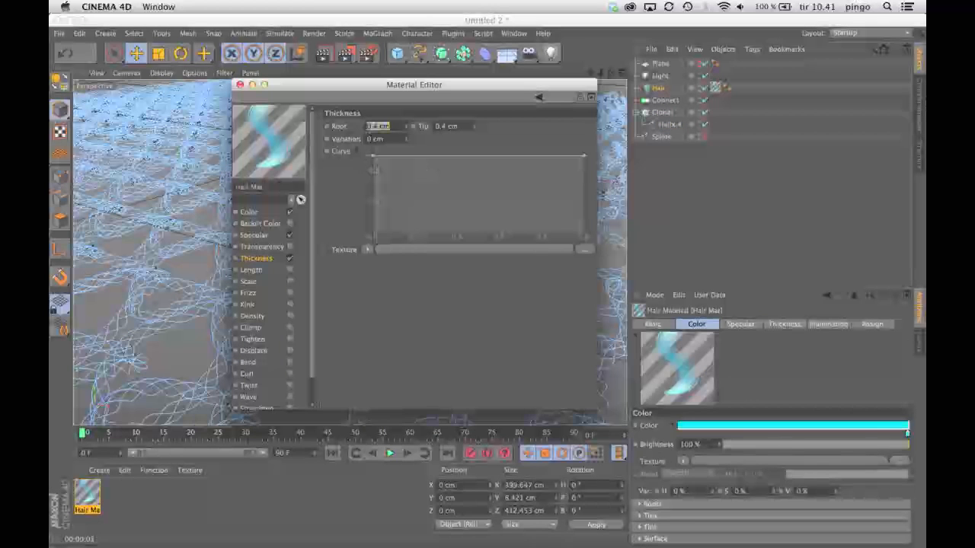
text(0.2)
key(Tab)
text(0.2)
key(Tab)
click(239, 84)
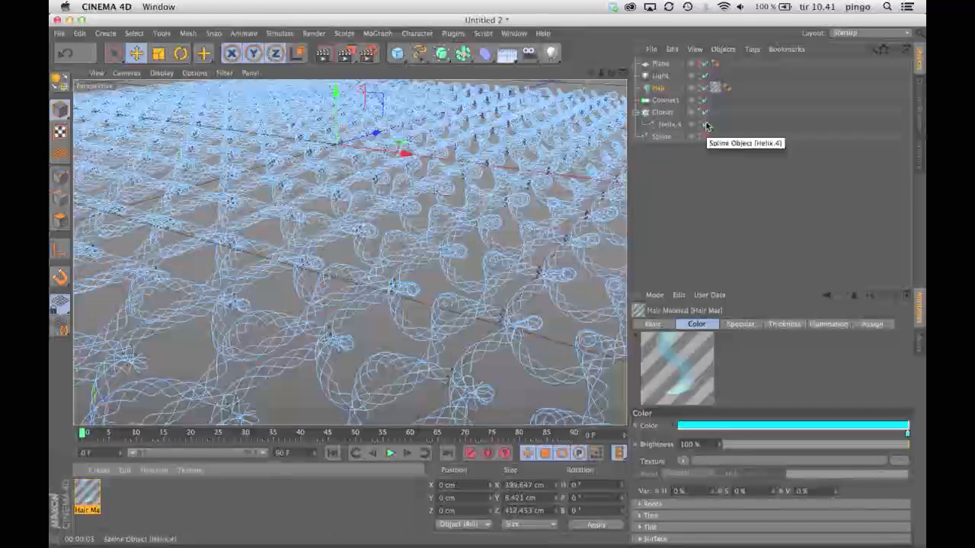
- Raise the Hair object's cloning to 40 clones and render the perspective view
click(740, 323)
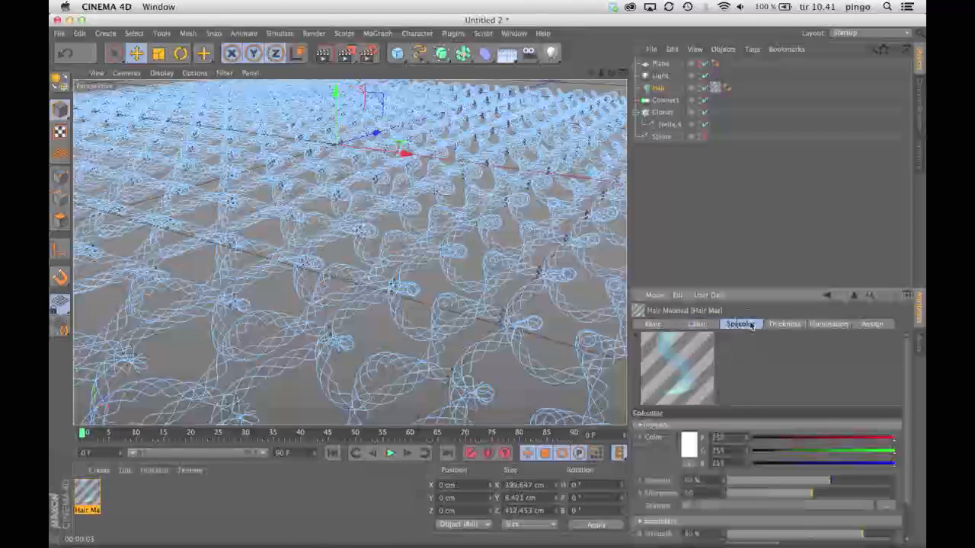
click(696, 324)
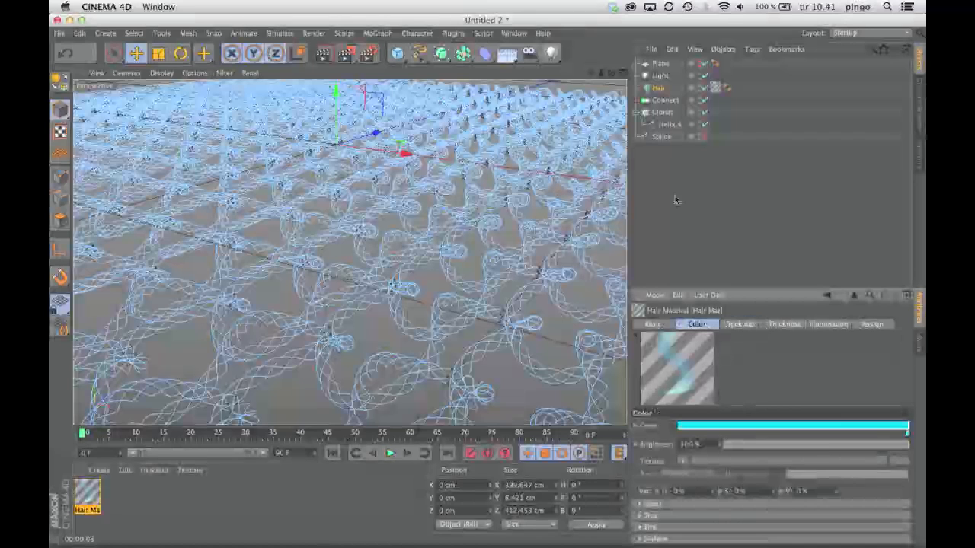
click(661, 87)
click(673, 410)
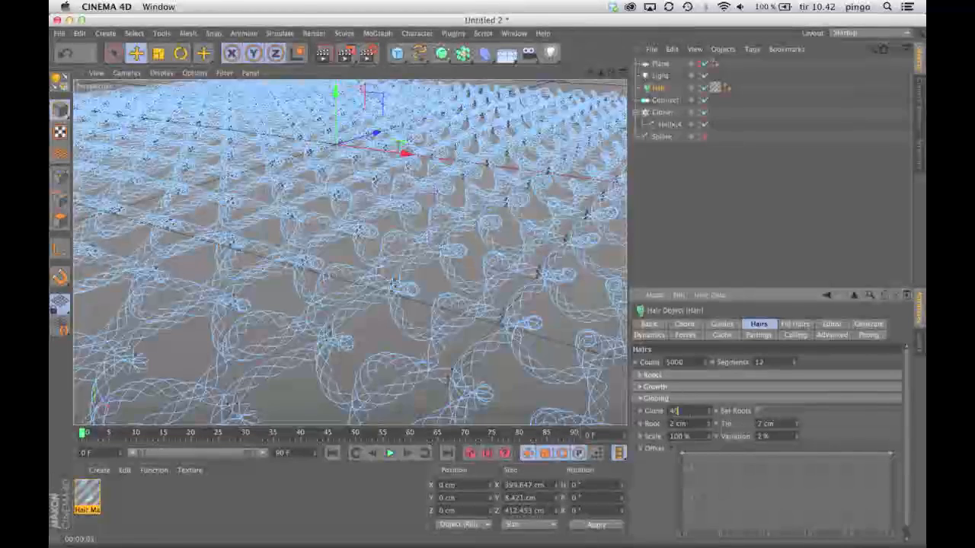
text(40)
key(Return)
mouse_move(601, 73)
mouse_down()
mouse_move(578, 73)
mouse_move(604, 76)
mouse_up()
click(323, 53)
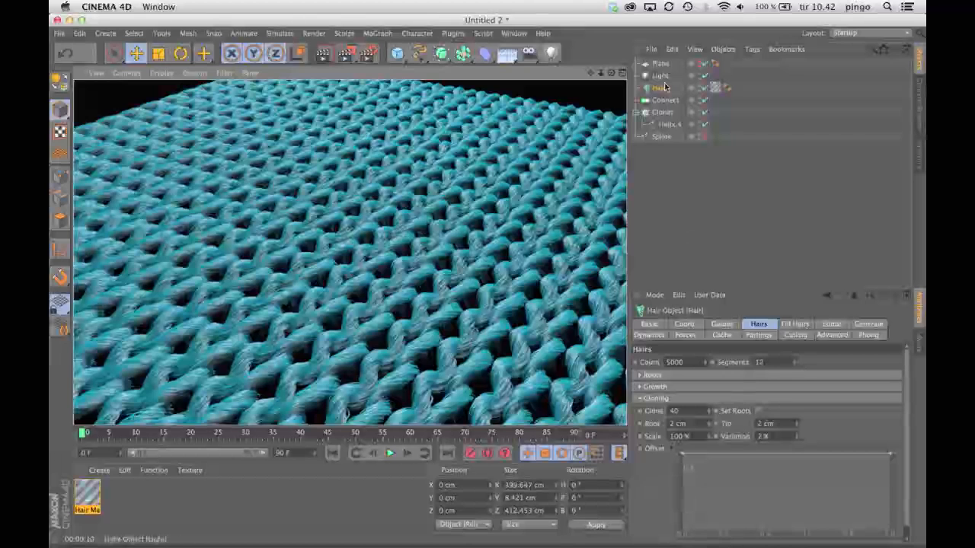
- Duplicate the Hair object and set the copy's cloning to 1 clone with 28 % variation
click(658, 89)
ctrl+drag(660, 91, 661, 98)
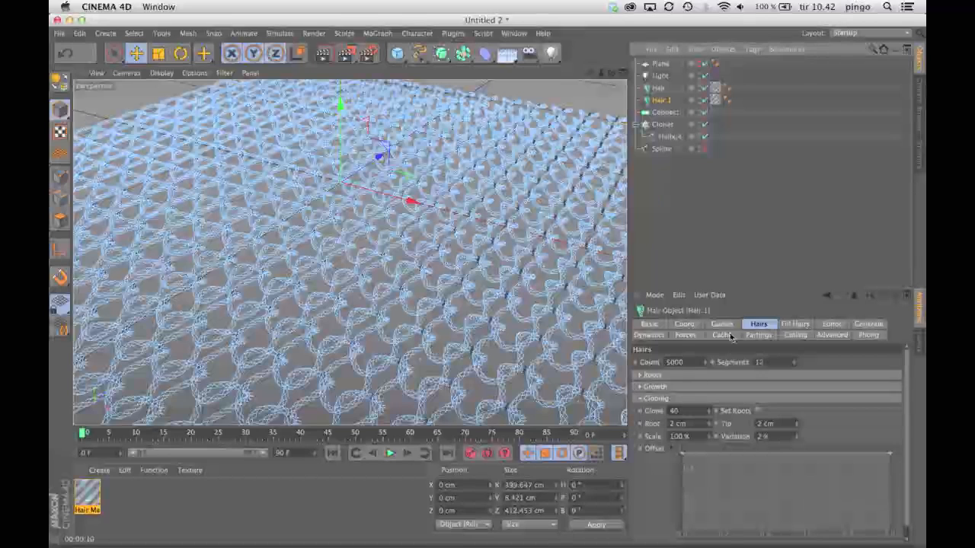
text(1)
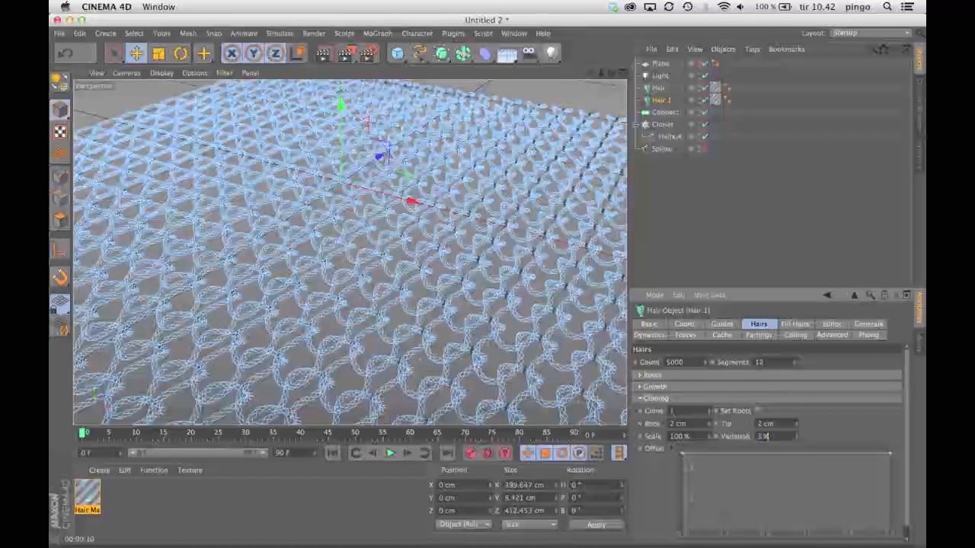
- Render the copied Hair alone with the original Hair disabled, and re-enable the original to render both together
click(704, 87)
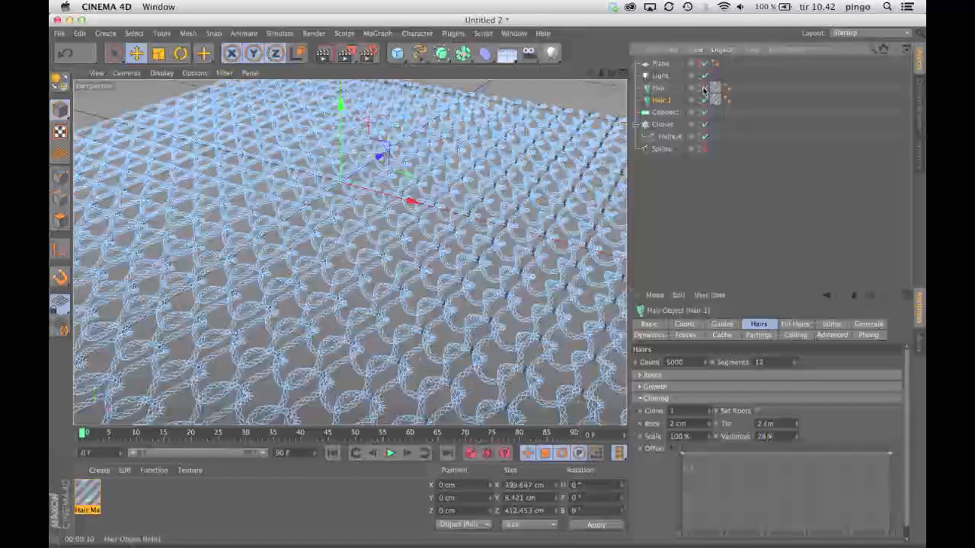
click(324, 59)
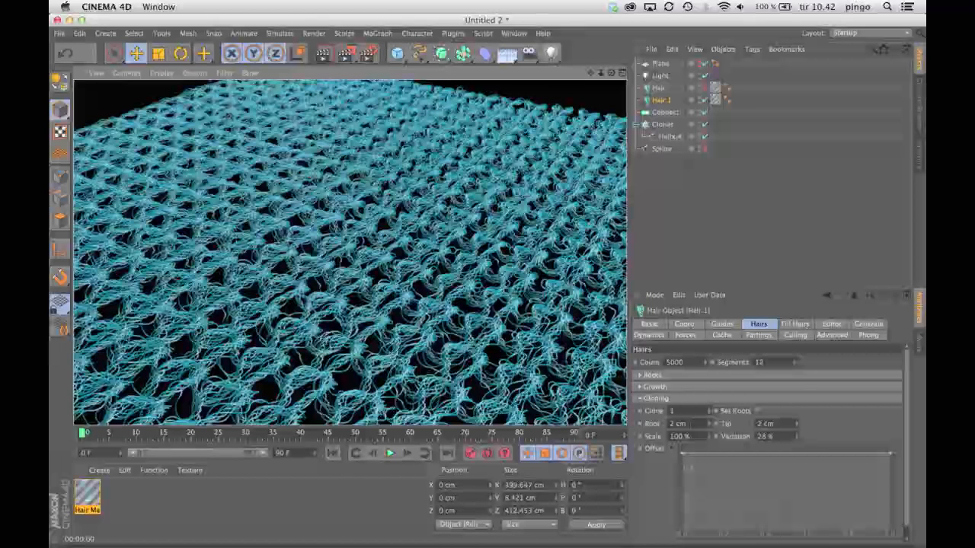
click(704, 88)
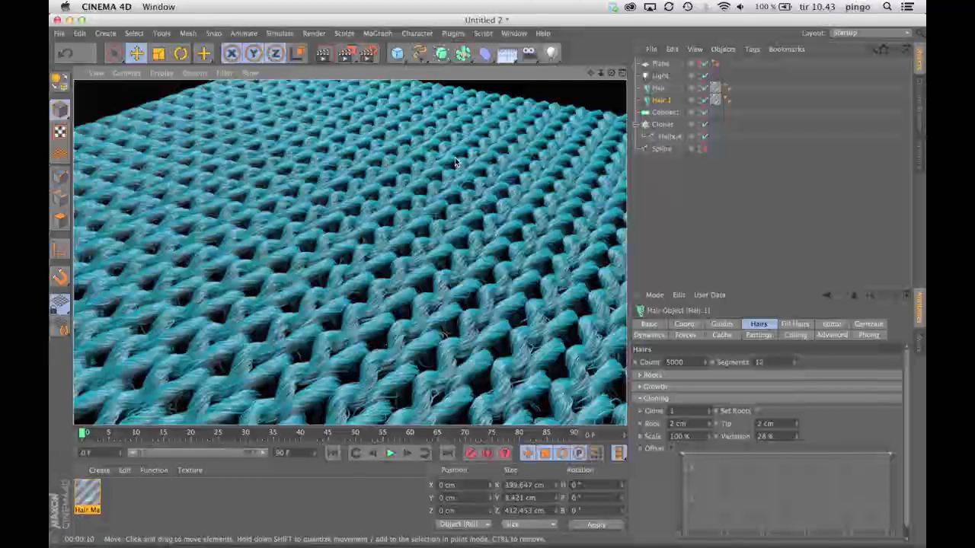
- Link the copied Hair object's guides to the Plane and set their root placement to Polygon Area
click(660, 102)
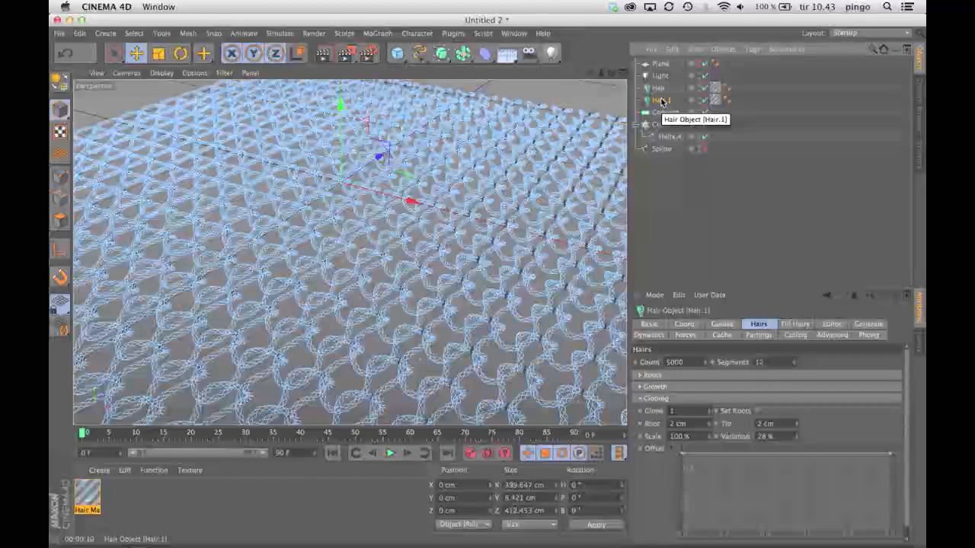
click(716, 328)
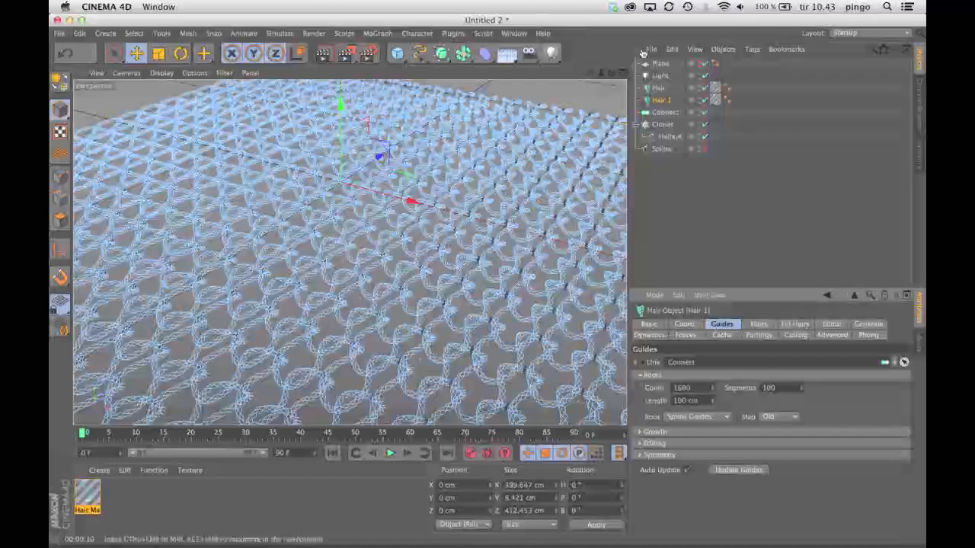
drag(660, 66, 700, 364)
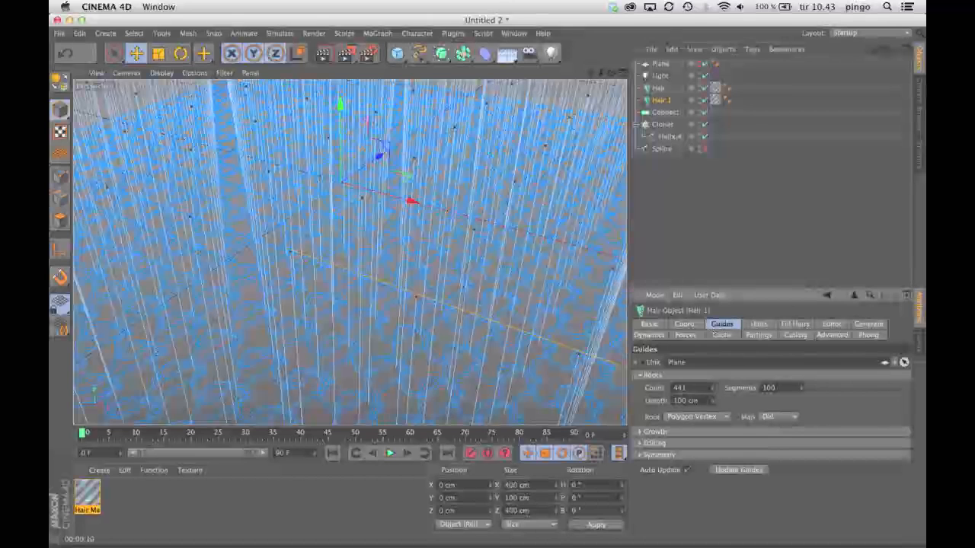
click(706, 386)
click(719, 419)
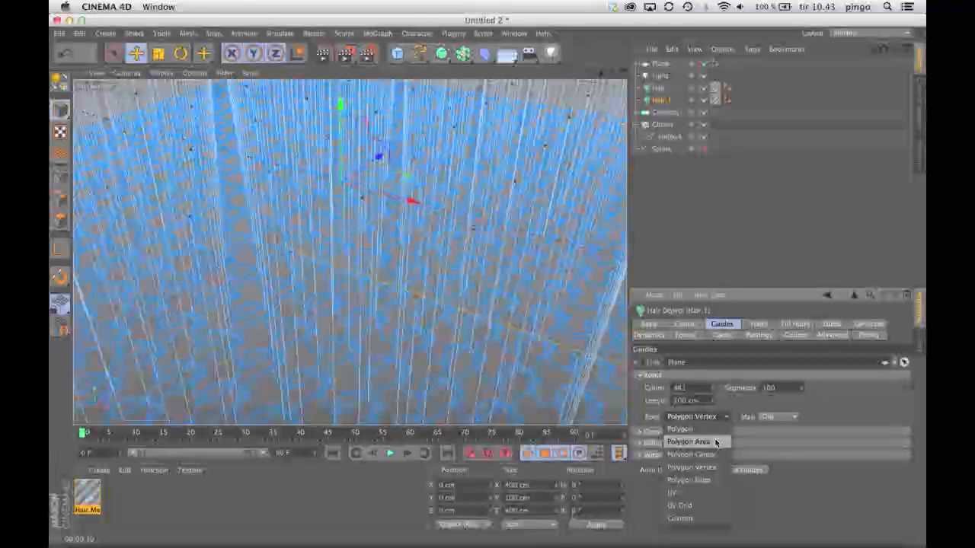
click(715, 442)
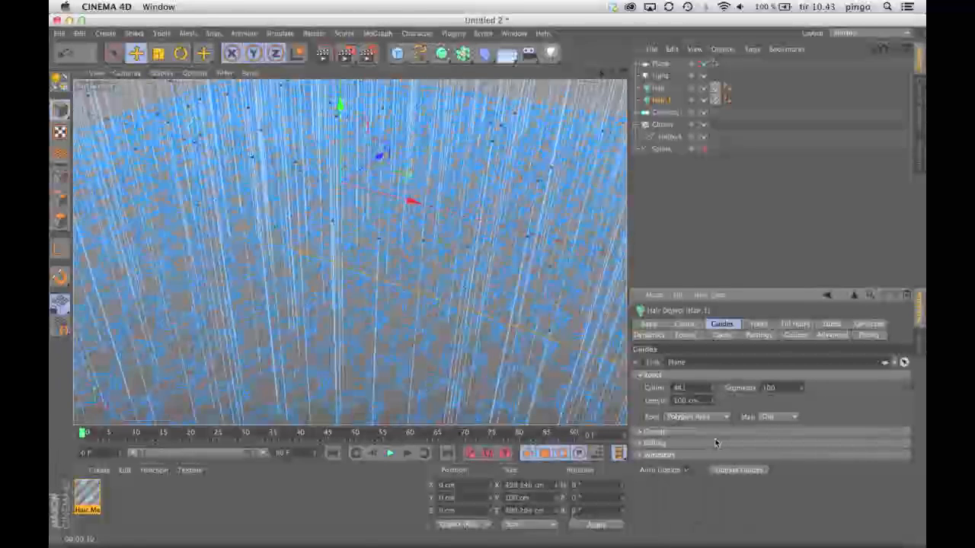
scroll(520, 240, down, 2)
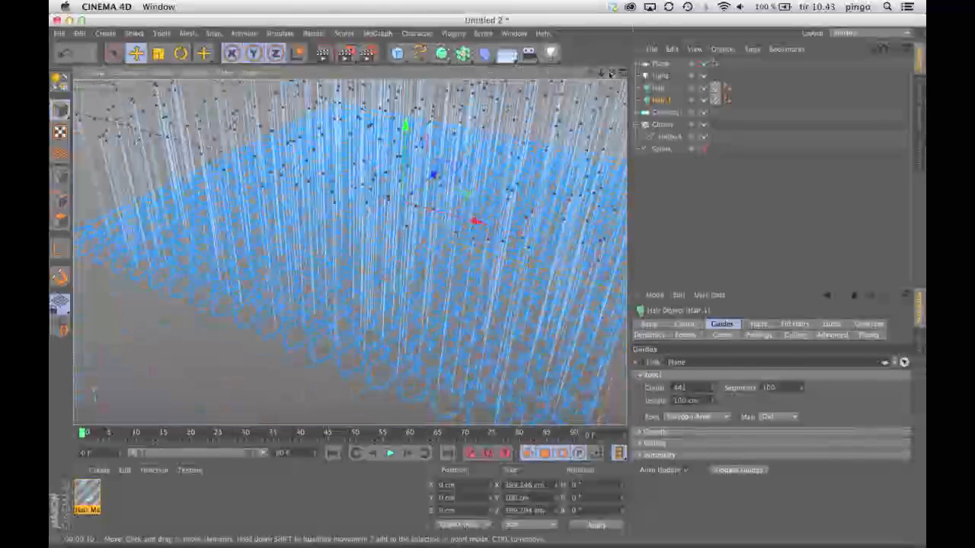
- Reduce the copied Hair's guide count and shorten its guides to 20 cm
alt+middle_drag(520, 241, 495, 255)
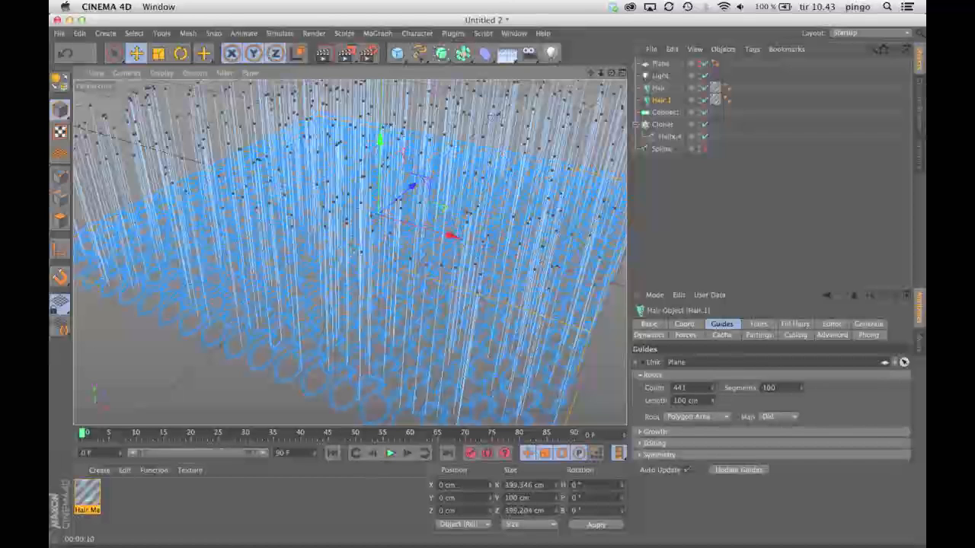
drag(689, 387, 713, 461)
- Set the copied Hair's hair count to 1000 with 20 segments and its cloning to 0 clones
click(759, 324)
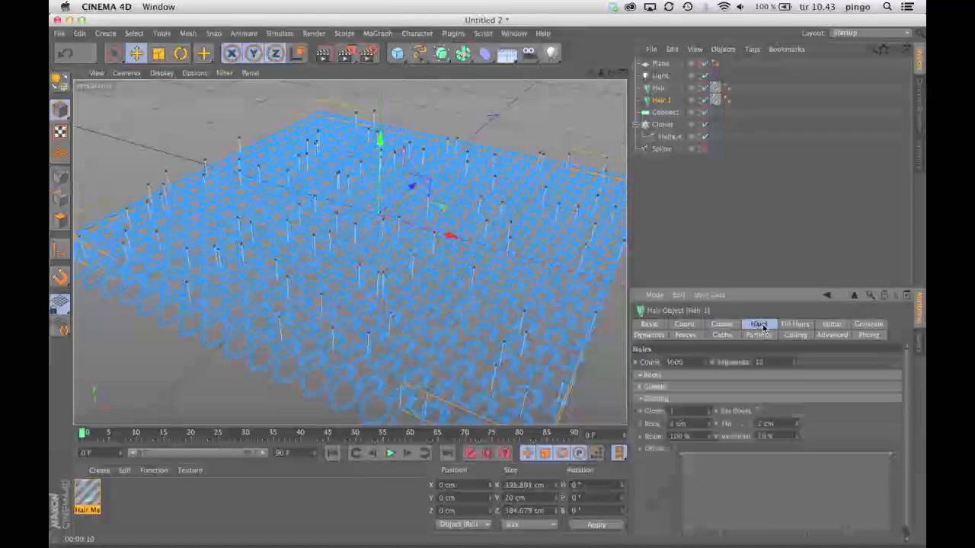
drag(685, 362, 664, 362)
text(1000)
key(Return)
drag(768, 362, 752, 362)
text(8)
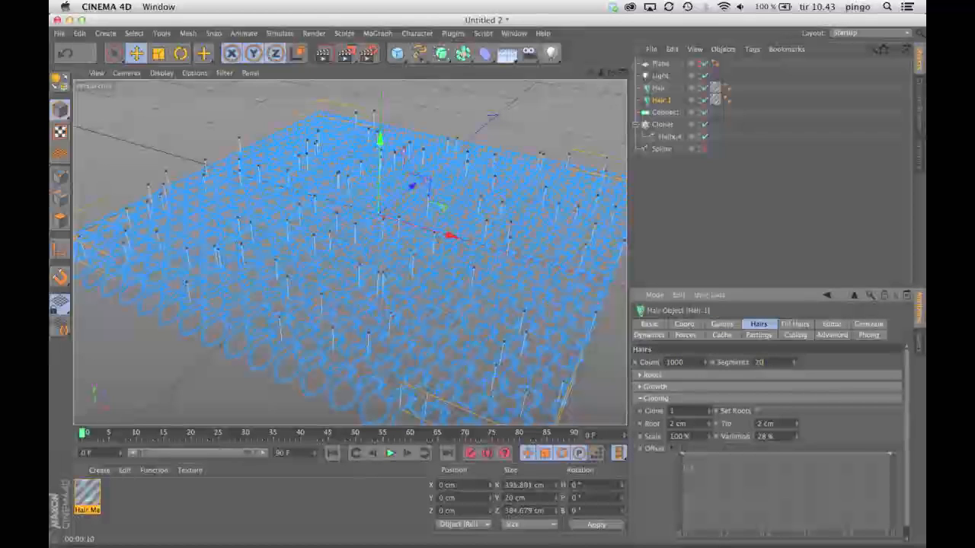
text(0)
key(Return)
click(672, 410)
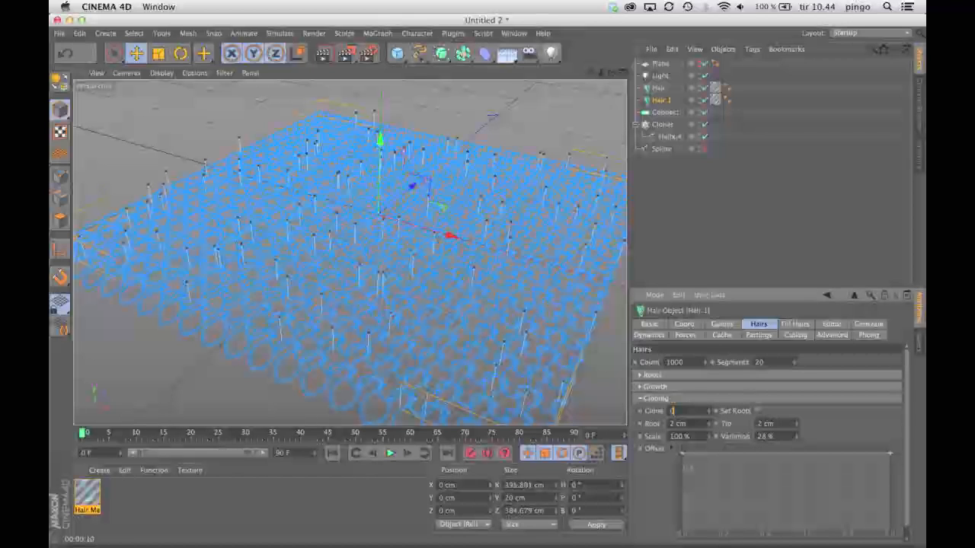
- Duplicate the hair material and assign the duplicate to the copied Hair object
click(88, 496)
ctrl+drag(95, 496, 122, 504)
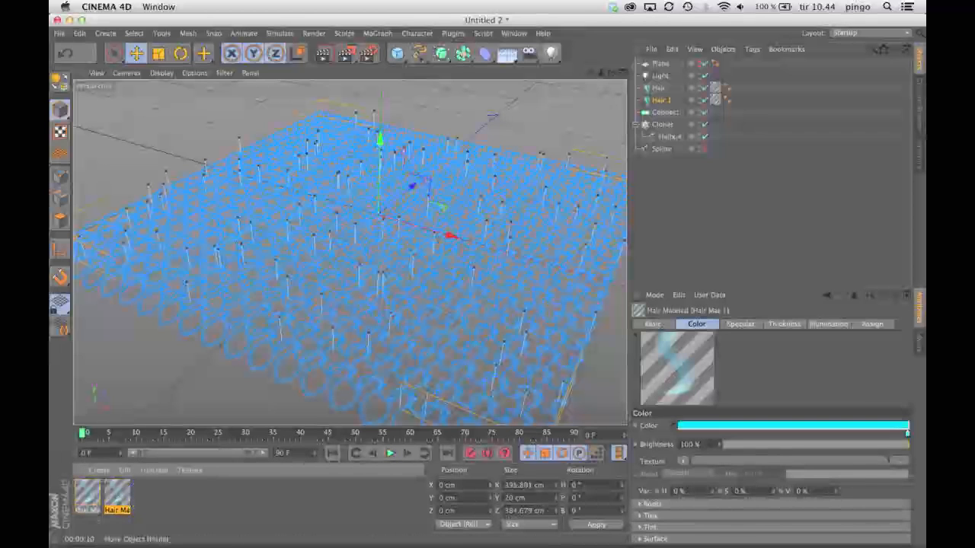
click(118, 502)
drag(118, 503, 715, 101)
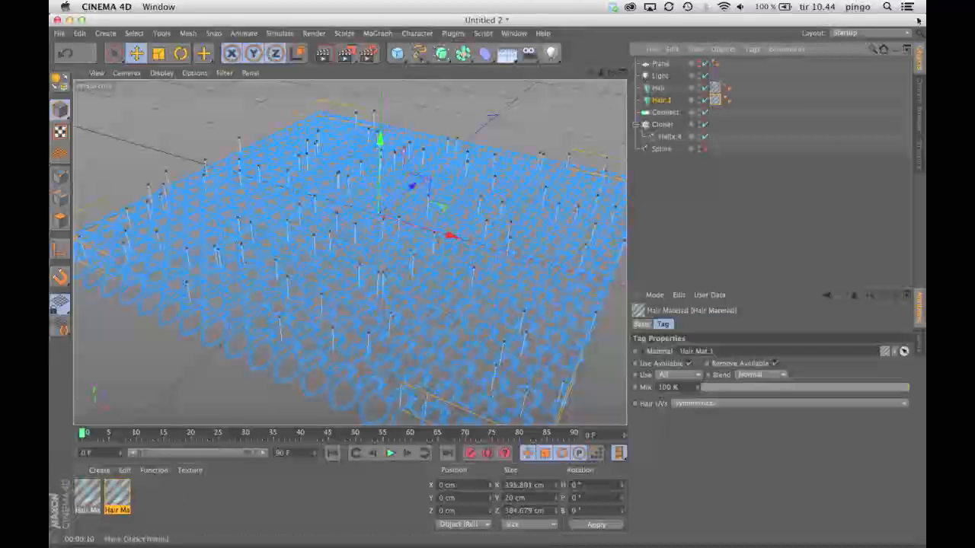
- Open the duplicated hair material for editing and set the copied Hair's editor display to Hair Lines
click(807, 149)
click(667, 104)
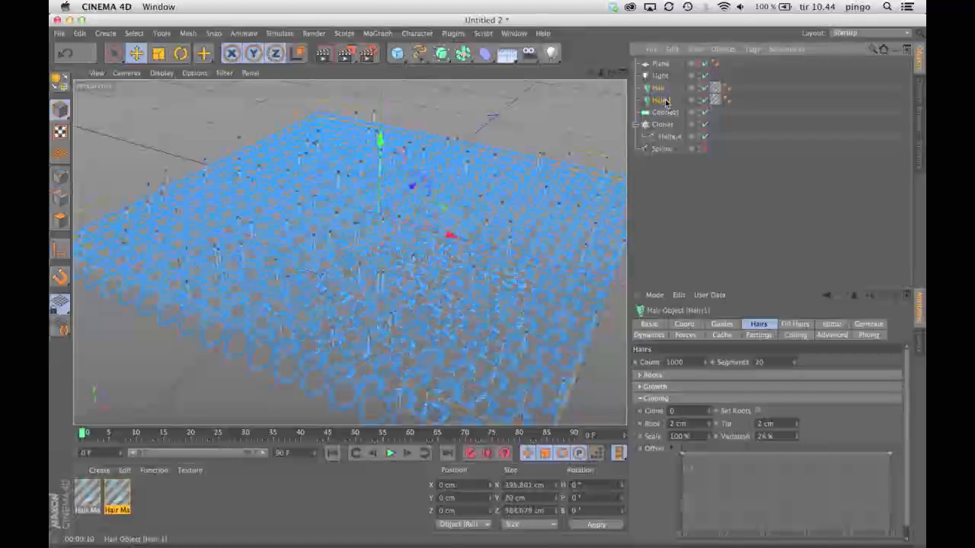
click(763, 181)
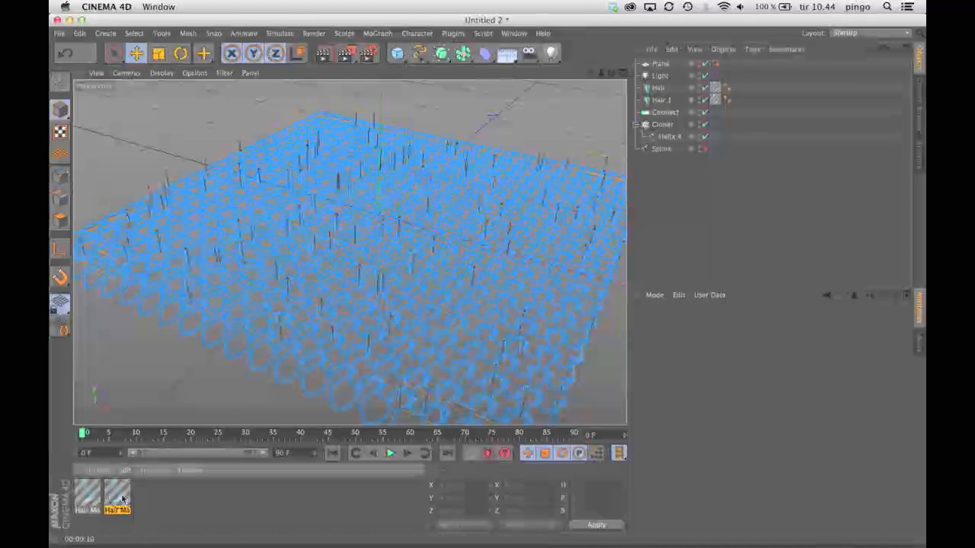
double_click(118, 496)
drag(383, 84, 430, 146)
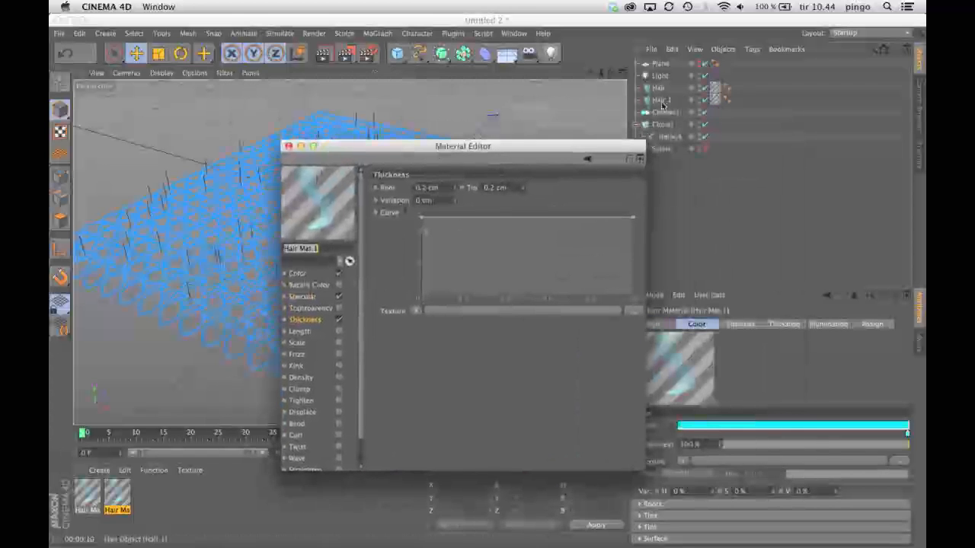
click(662, 103)
drag(507, 148, 424, 433)
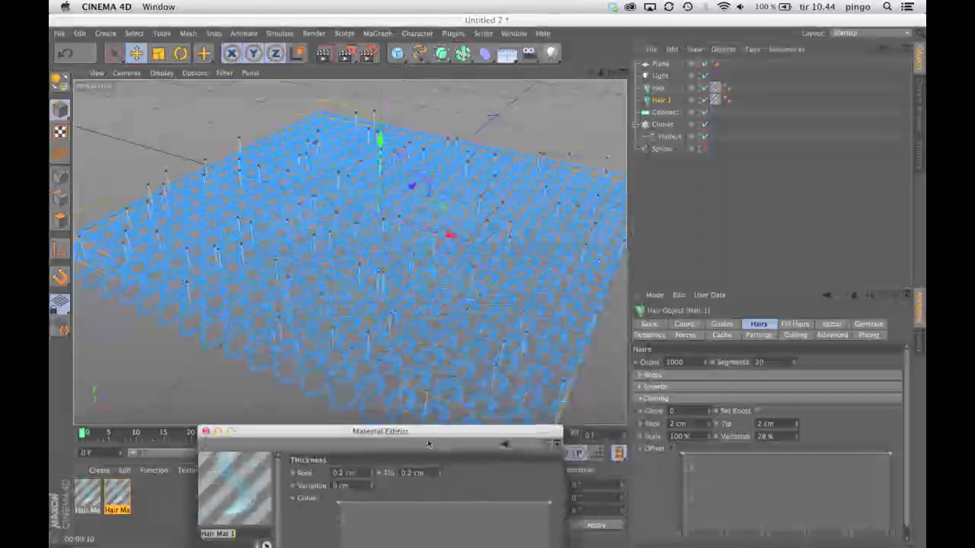
click(832, 325)
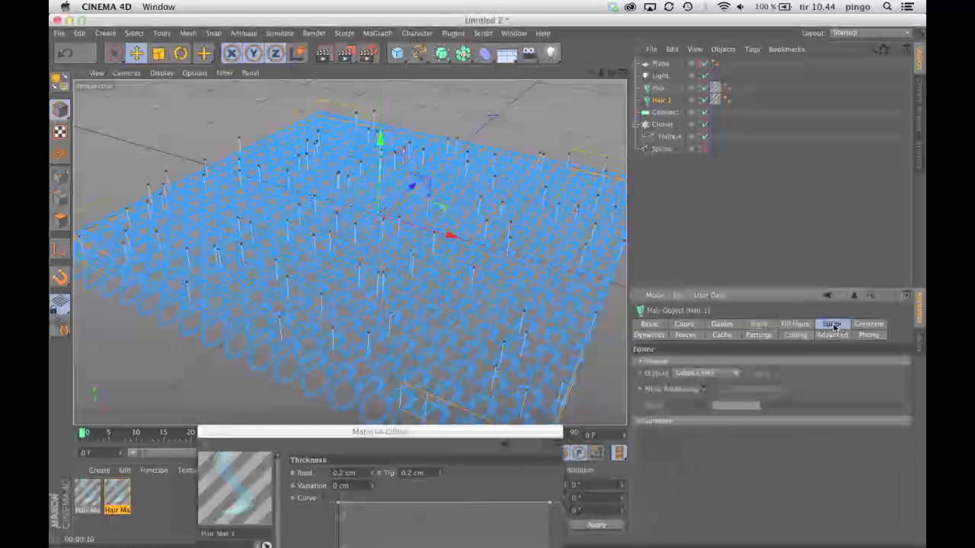
click(720, 373)
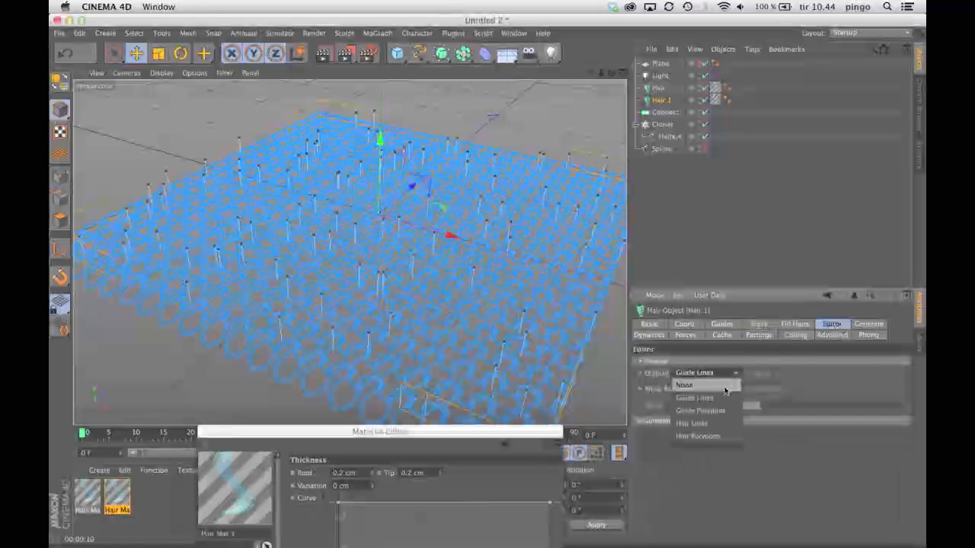
click(714, 424)
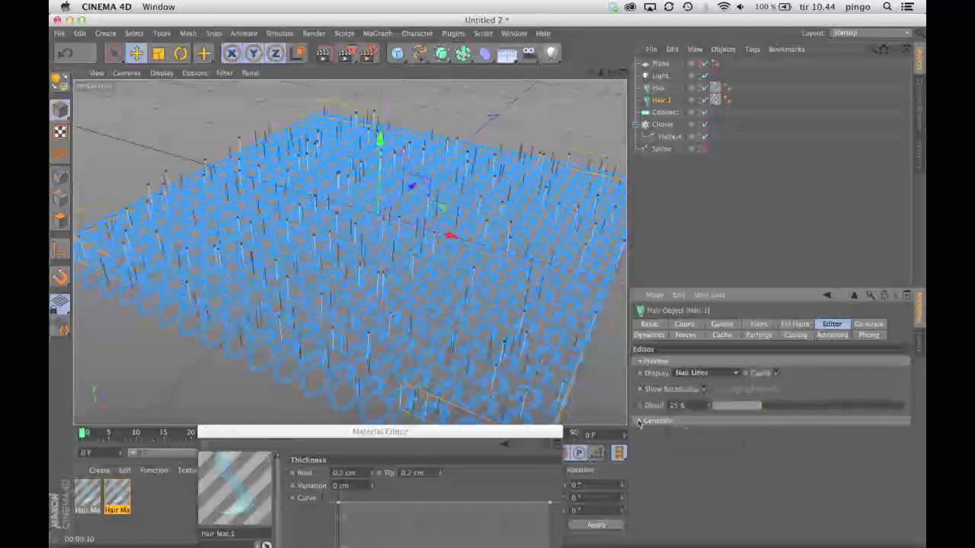
- Enable Bend on the duplicated hair material at 253 % with 21 % variation and 10 % direction variation
drag(505, 433, 787, 167)
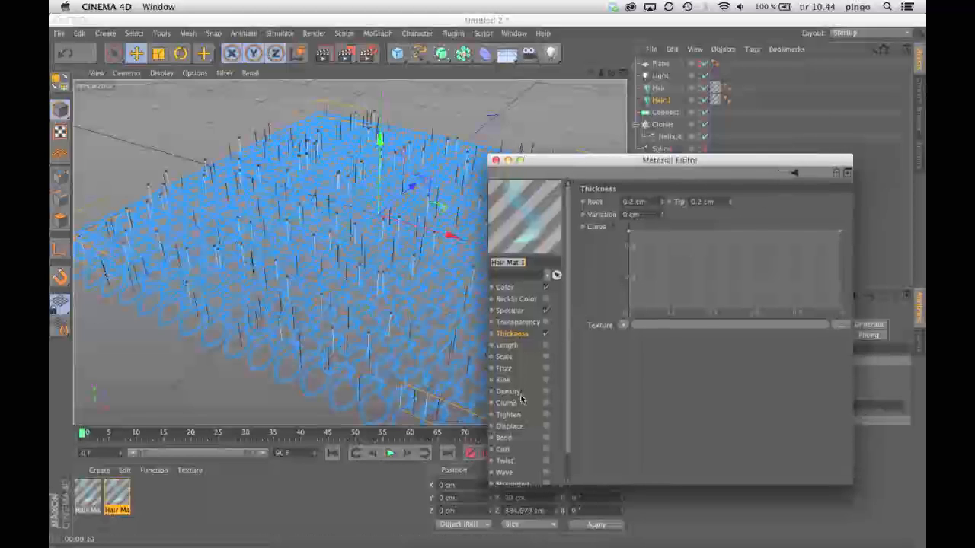
click(529, 438)
click(545, 438)
double_click(619, 202)
text(14)
scroll(638, 201, up, 20)
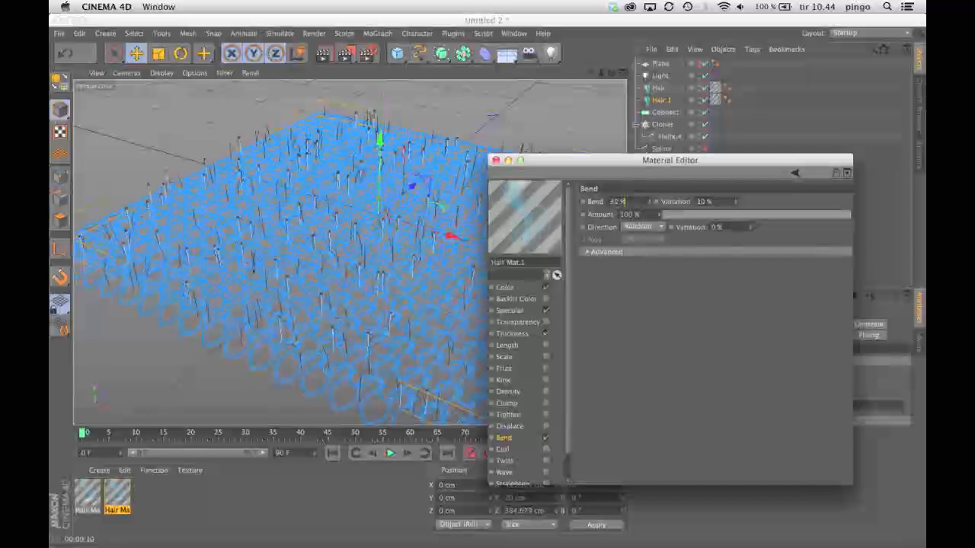
scroll(638, 201, up, 5)
scroll(624, 202, up, 20)
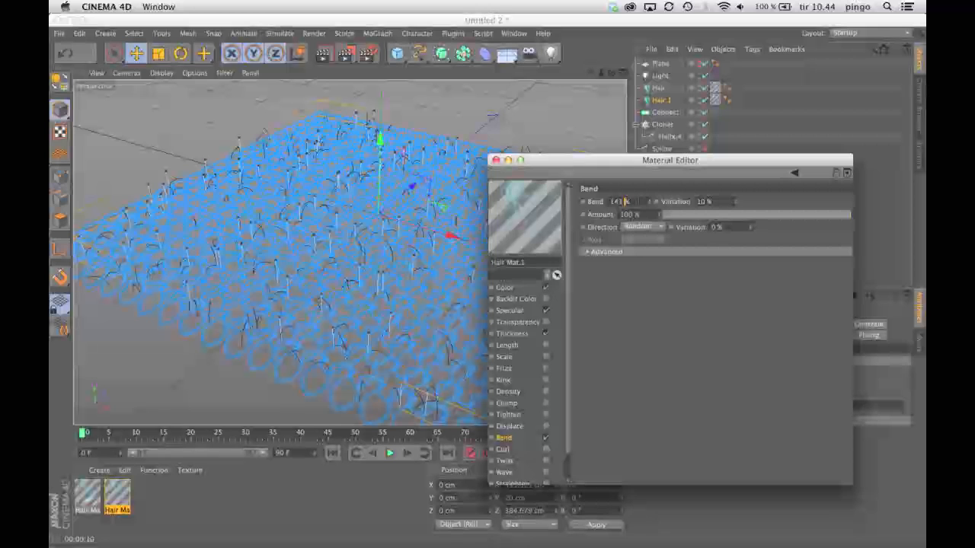
scroll(626, 202, up, 20)
scroll(626, 202, up, 10)
scroll(625, 201, up, 8)
scroll(720, 227, up, 5)
scroll(708, 201, up, 6)
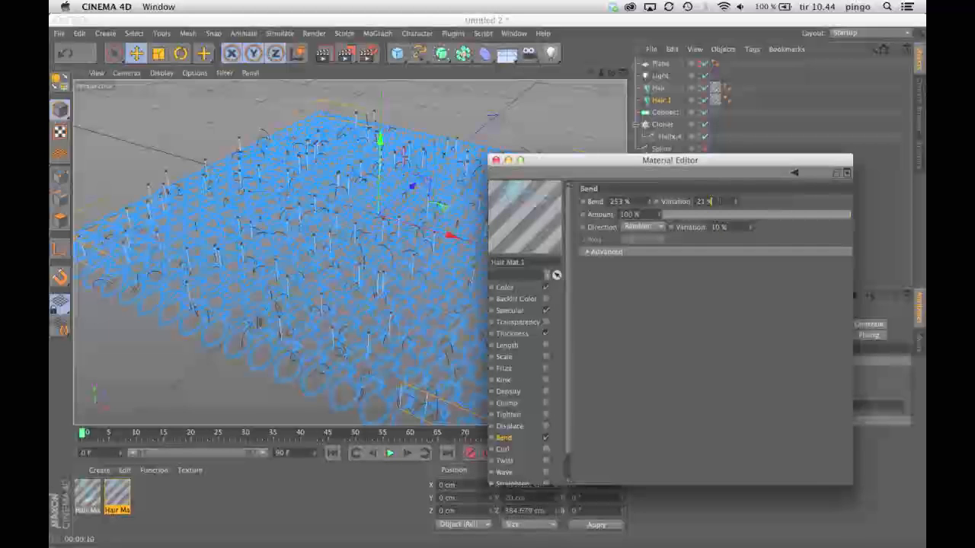
- Try Frizz on the duplicated hair material, and enable Kink in its place
click(546, 369)
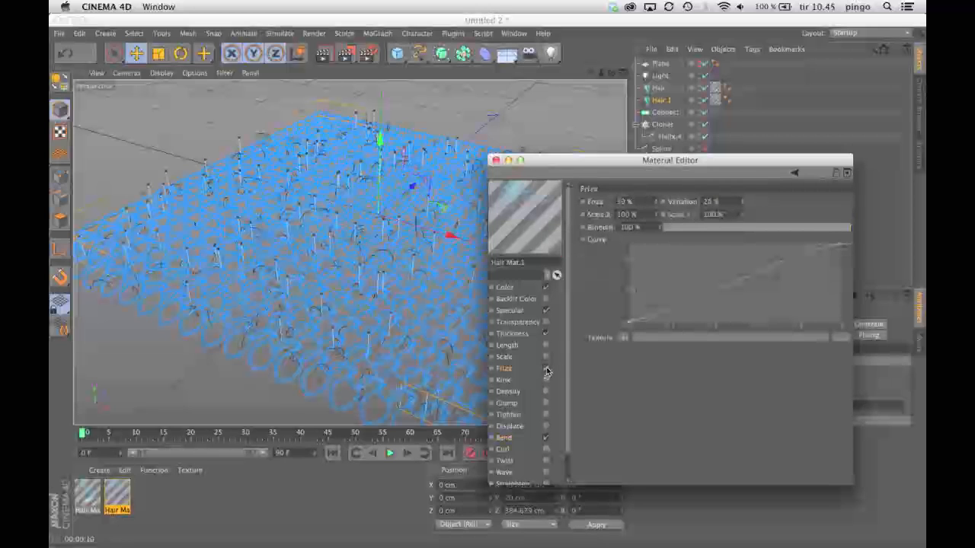
click(546, 381)
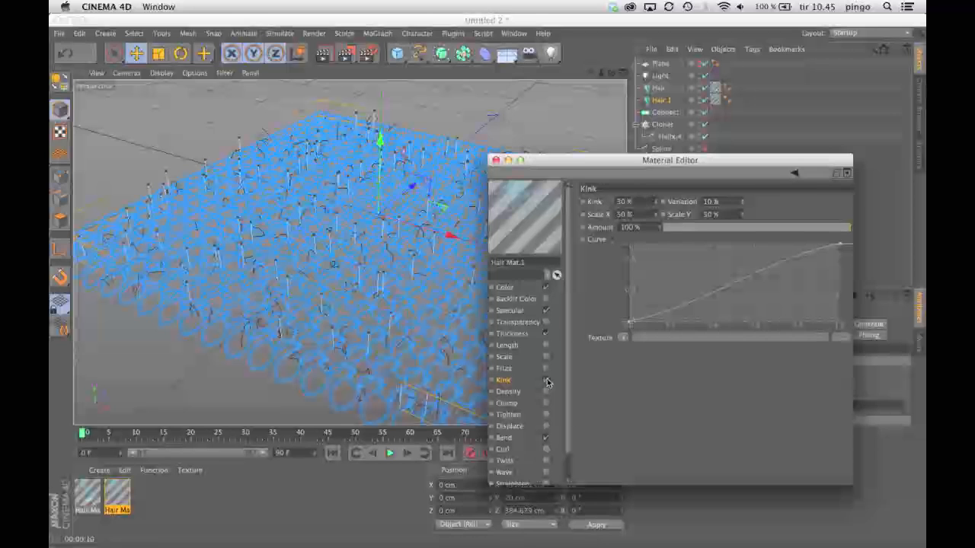
click(496, 160)
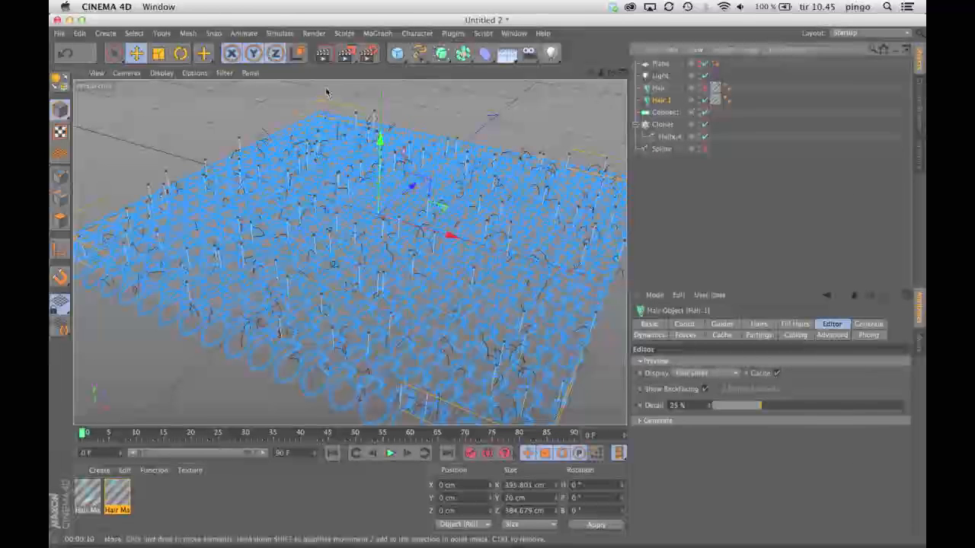
- Render the copied Hair alone with the original Hair disabled, and render both once the original is re-enabled
click(323, 53)
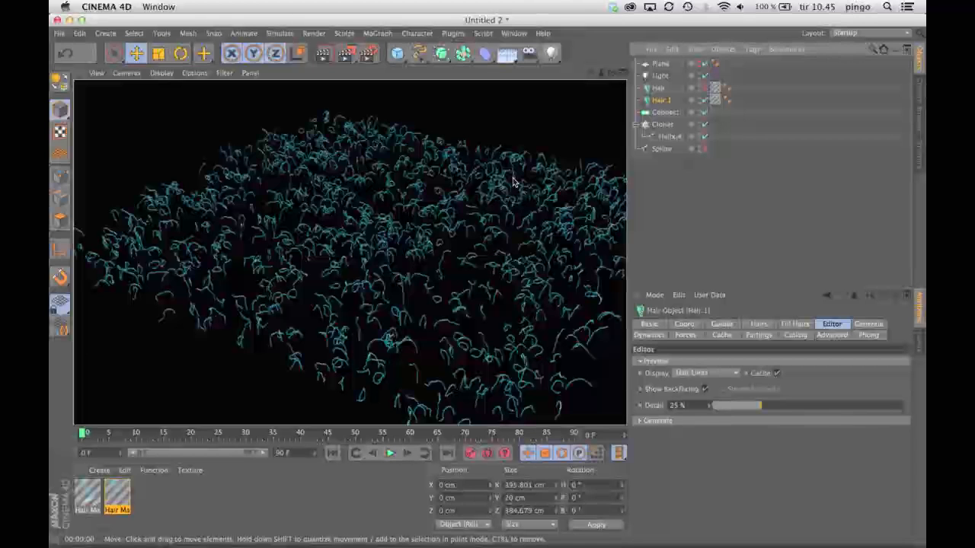
click(705, 89)
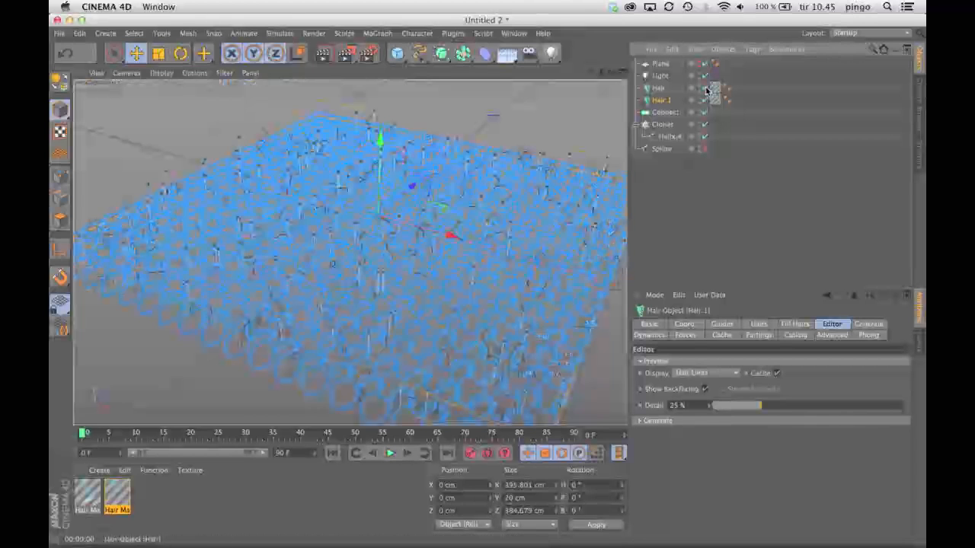
click(323, 52)
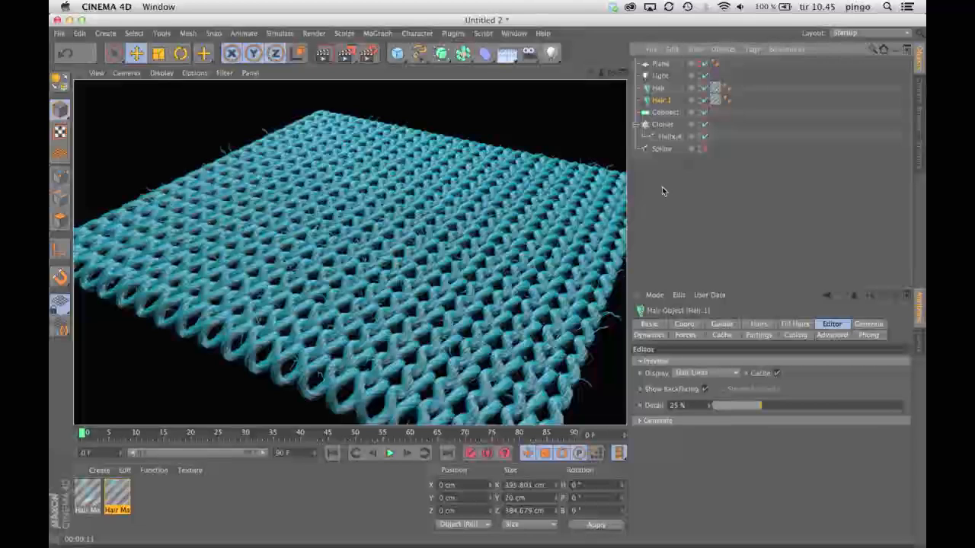
- Raise the copied Hair's hair count to 4000 and render a closer view of the knit
click(664, 101)
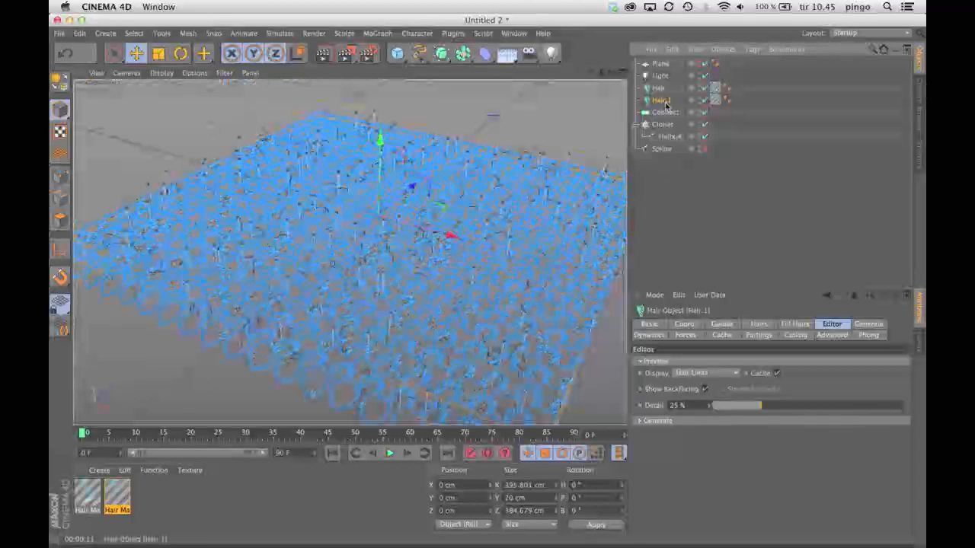
click(760, 324)
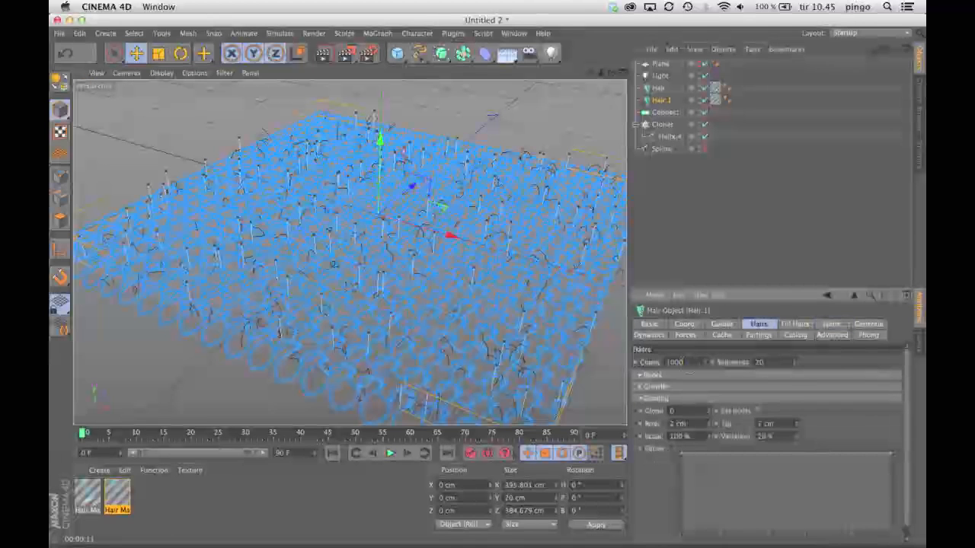
text(4000)
key(Return)
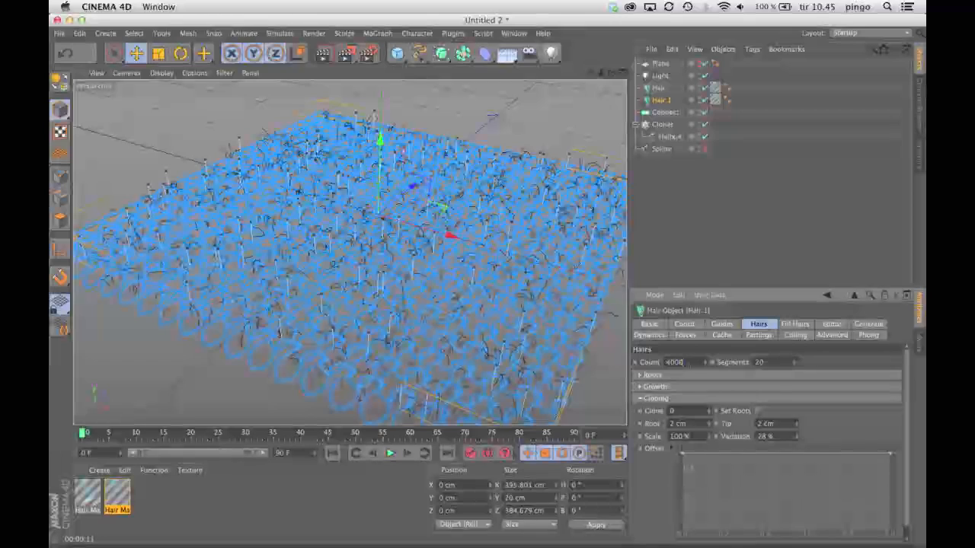
mouse_move(600, 74)
mouse_down()
mouse_move(643, 74)
mouse_move(564, 55)
mouse_move(609, 67)
mouse_up()
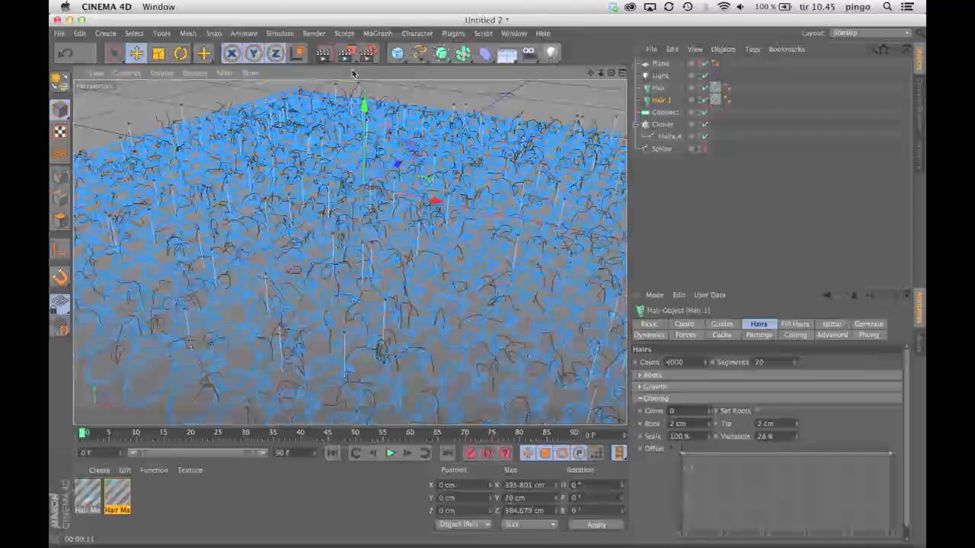
click(323, 53)
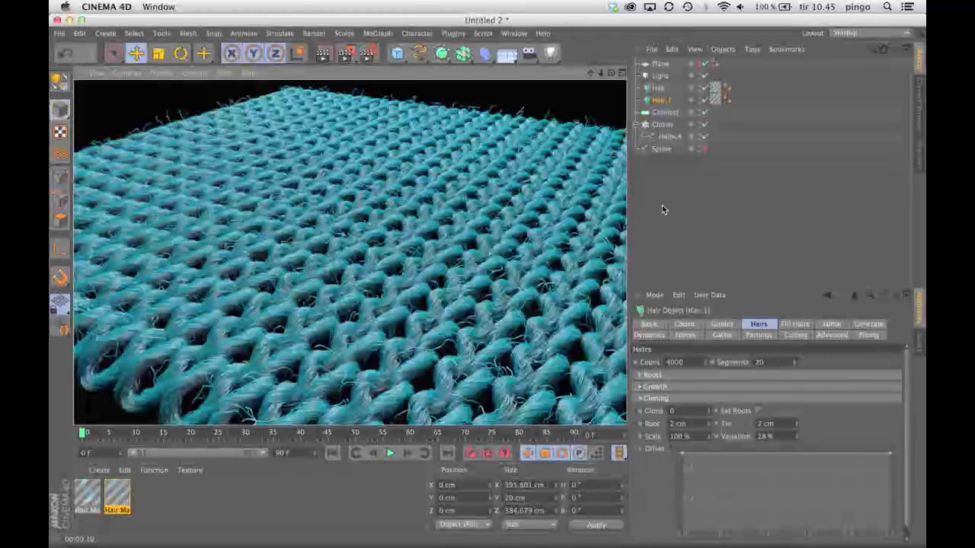
- Disable both Hair objects and the Connect object
click(661, 210)
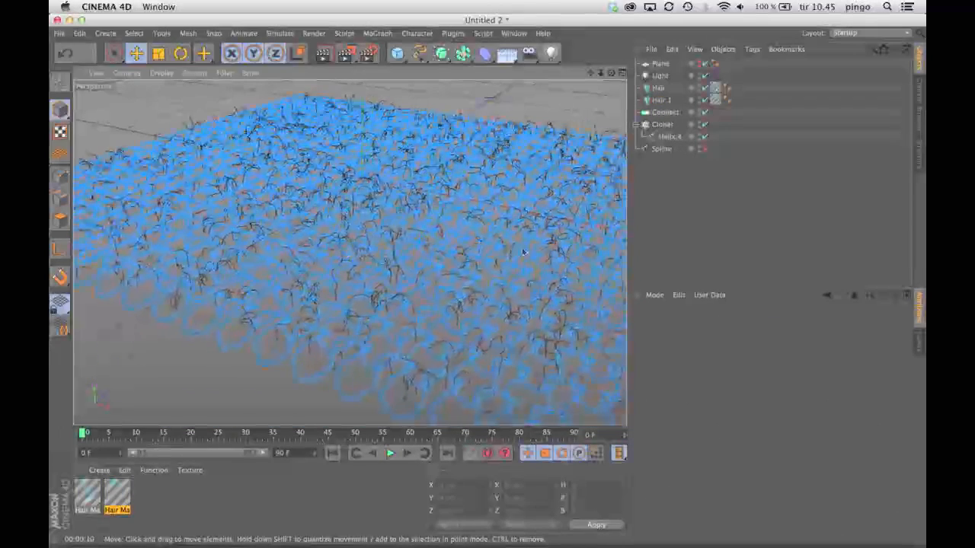
scroll(533, 236, down, 3)
alt+middle_drag(545, 239, 469, 286)
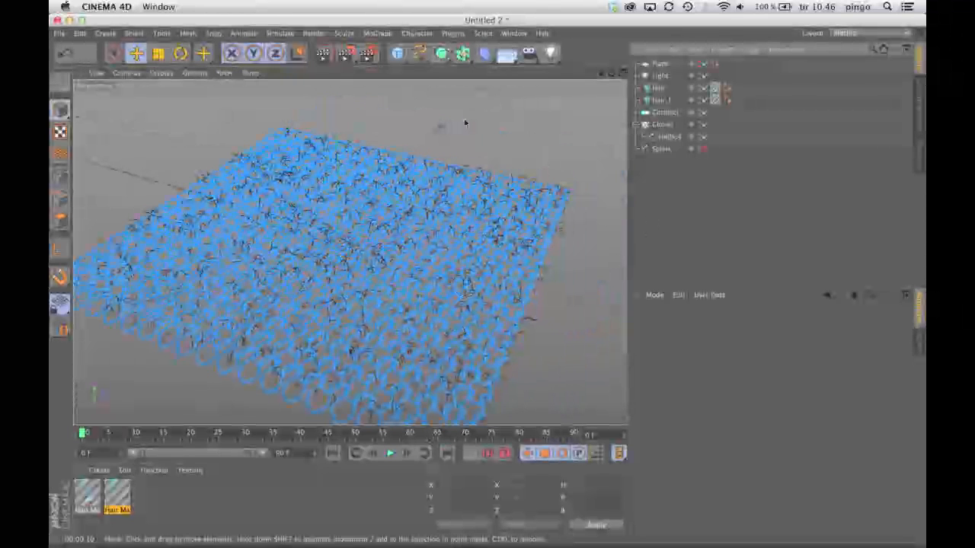
click(704, 89)
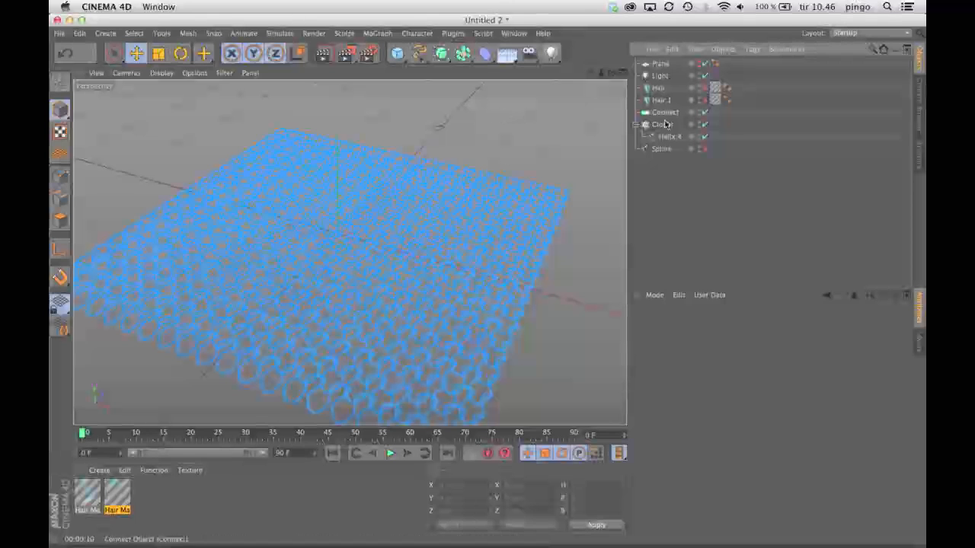
click(705, 125)
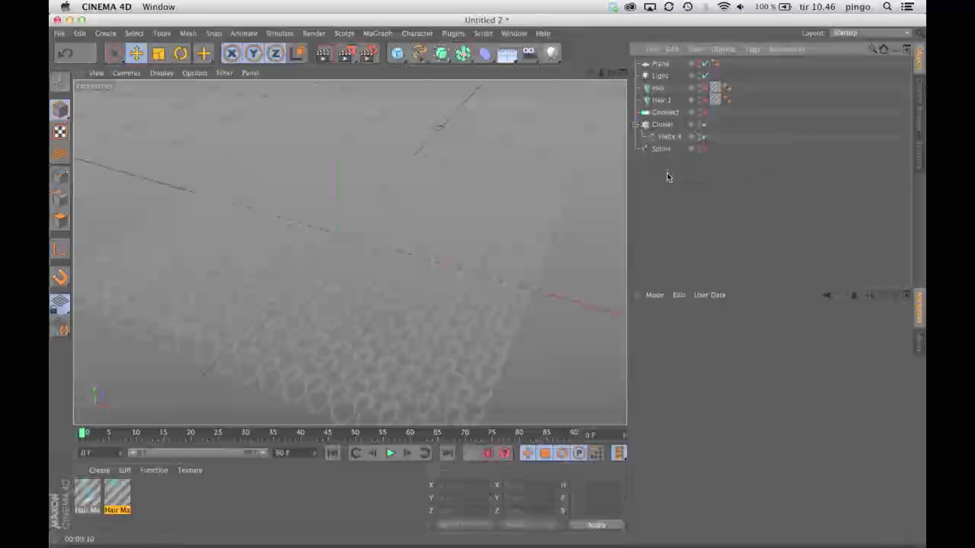
- Add a Sphere primitive at the centre of the scene
click(396, 51)
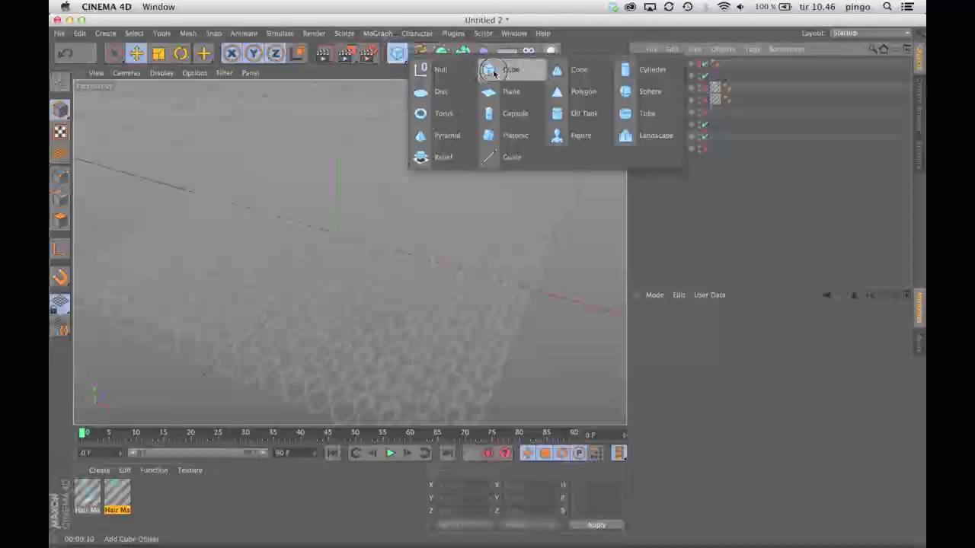
click(625, 95)
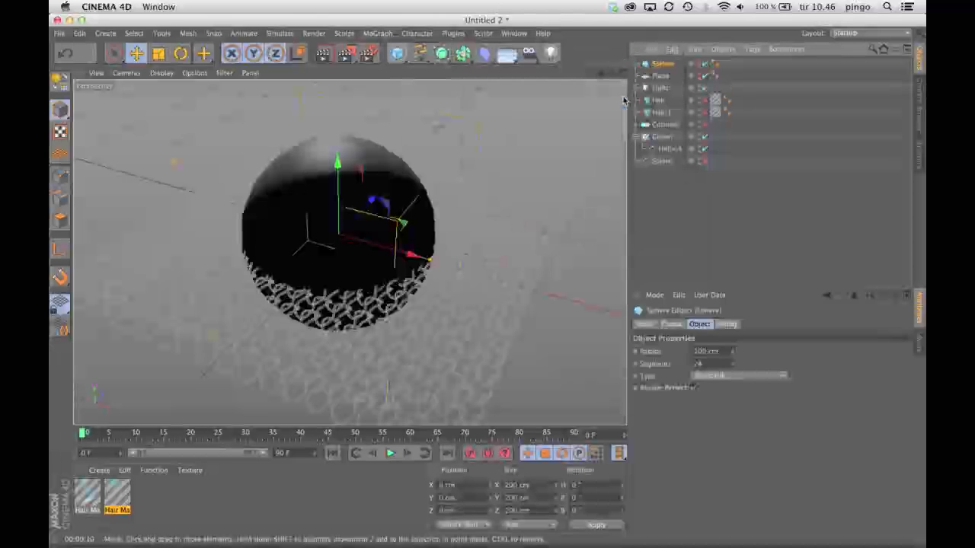
drag(590, 72, 613, 73)
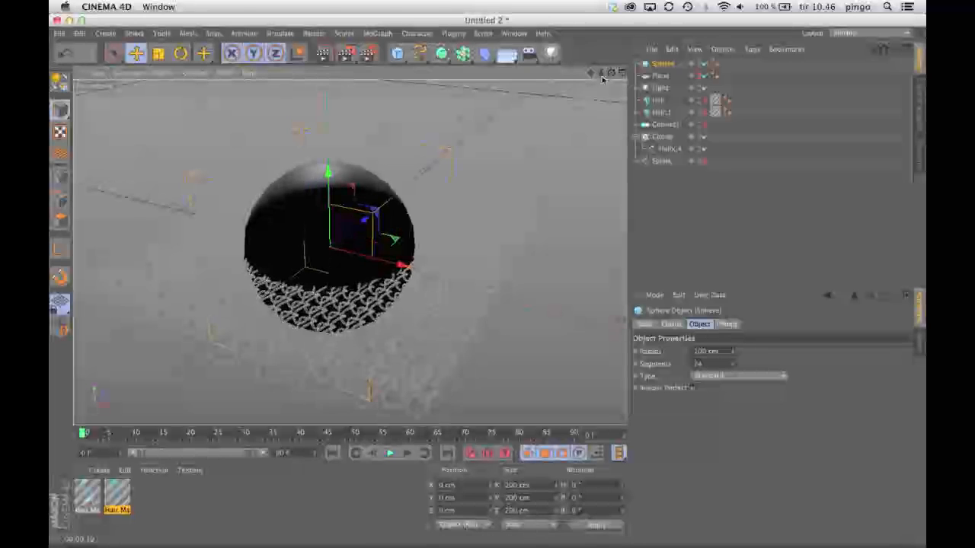
- Raise the Sphere to about 110 cm in Y and set it as the Cloner's distribution object
drag(327, 177, 330, 90)
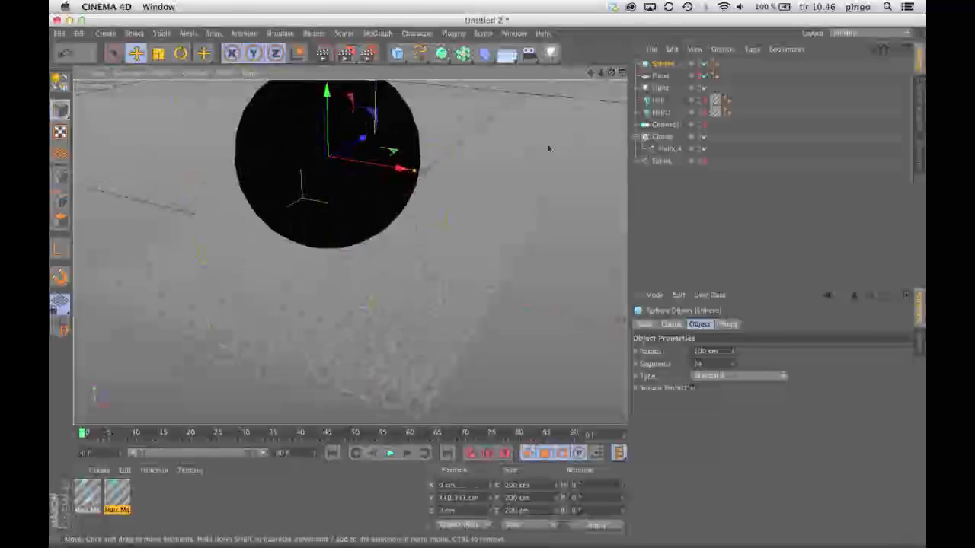
drag(590, 73, 582, 88)
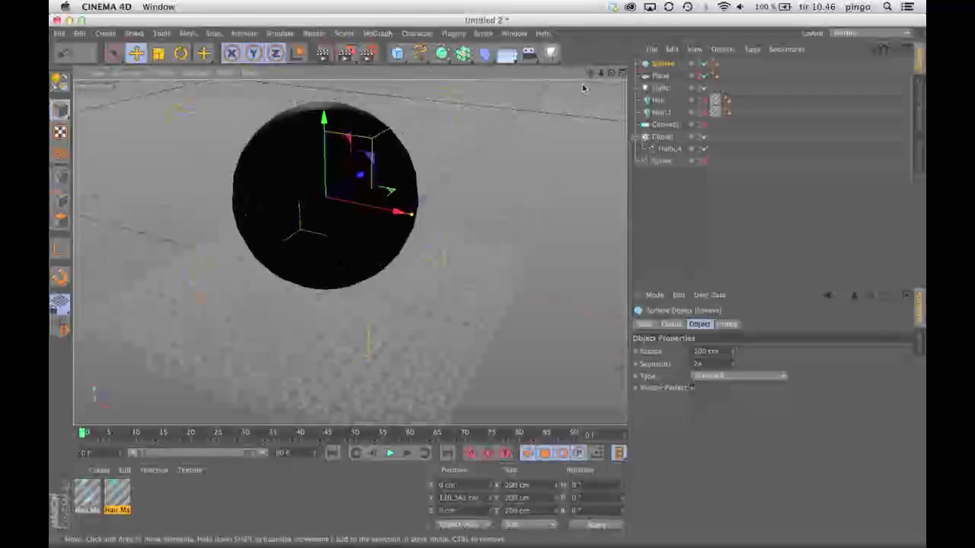
click(659, 136)
drag(662, 64, 714, 409)
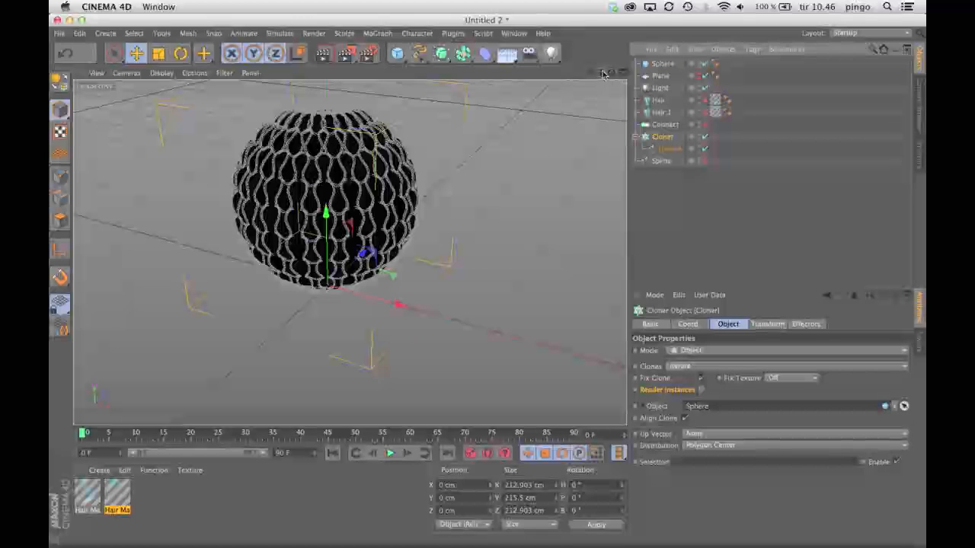
mouse_move(612, 76)
mouse_down()
mouse_move(613, 122)
mouse_move(613, 55)
mouse_move(612, 84)
mouse_move(598, 92)
mouse_up()
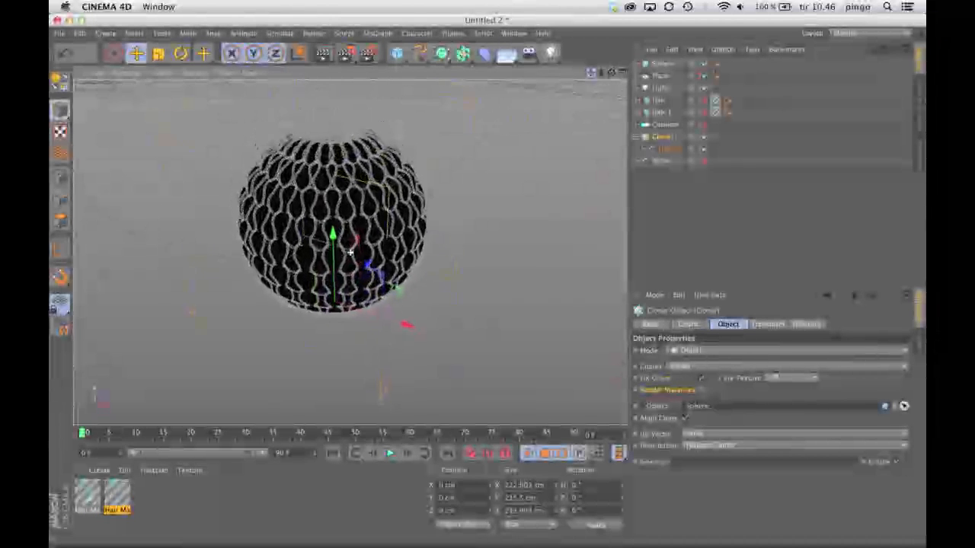
- Re-enable the Connect and copied Hair objects, and link the copied Hair's guides to the Sphere
click(665, 126)
click(662, 113)
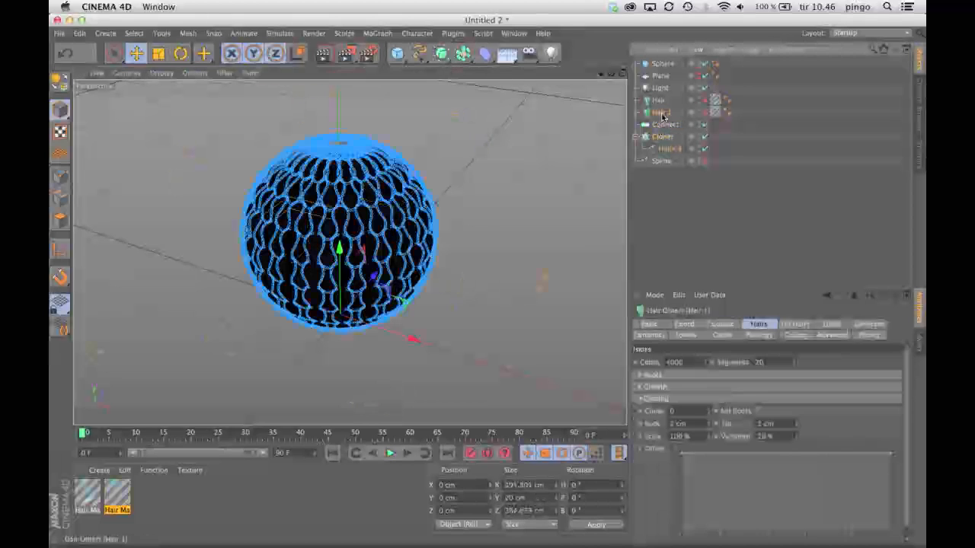
click(723, 326)
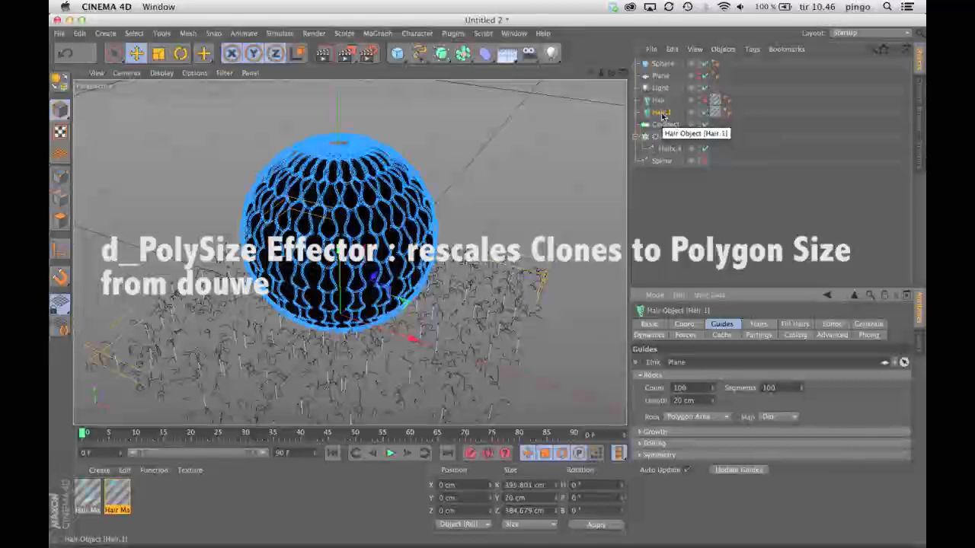
drag(660, 65, 691, 368)
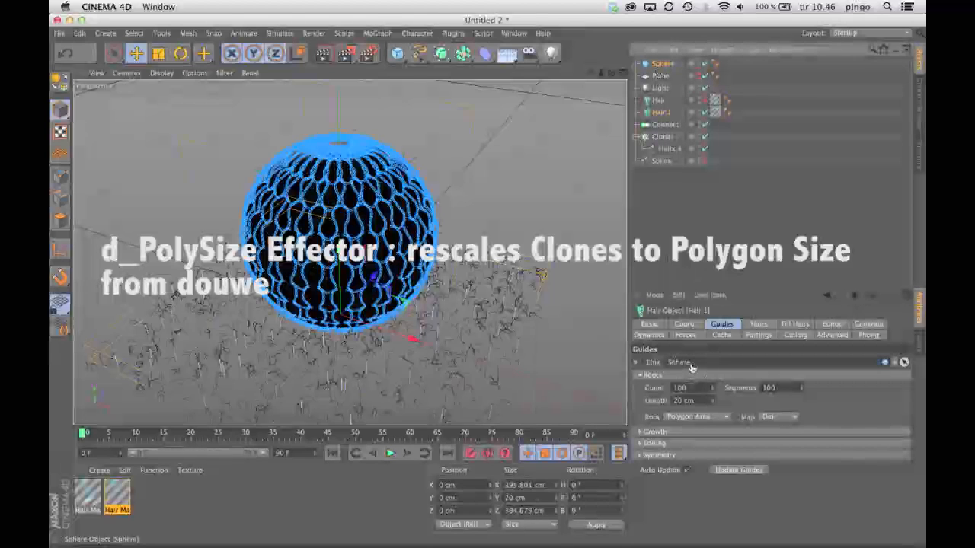
- Render the fuzz hairs alone on the sphere, and render again with the original Hair re-enabled
click(690, 101)
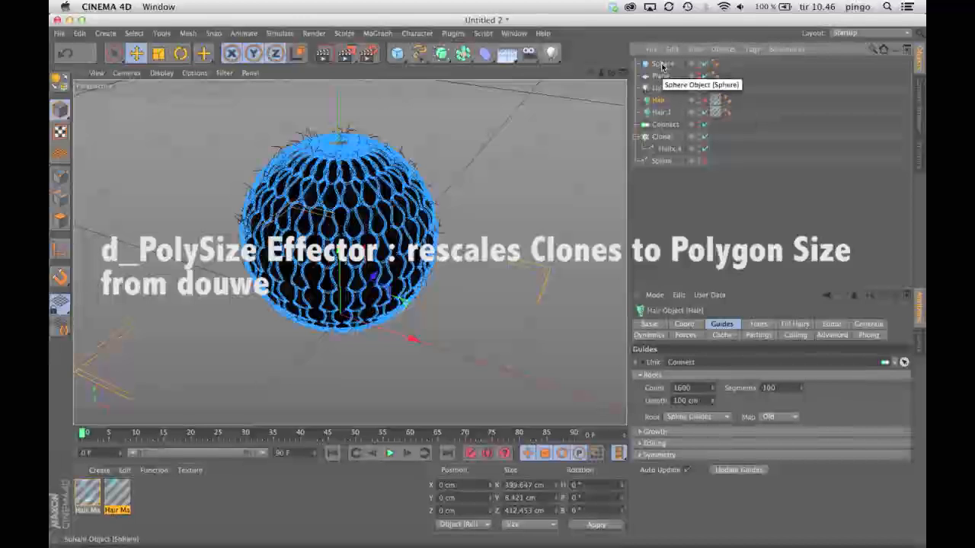
click(663, 124)
click(323, 53)
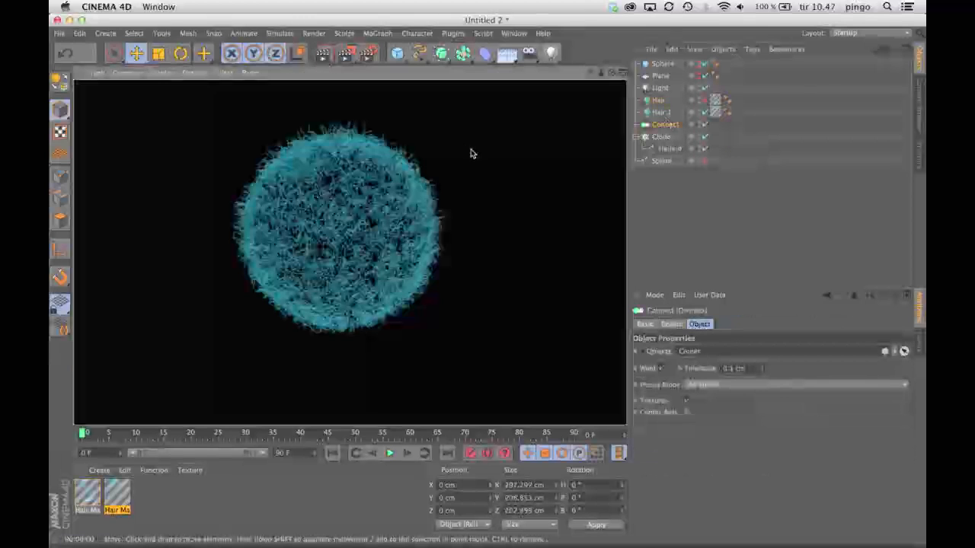
click(676, 185)
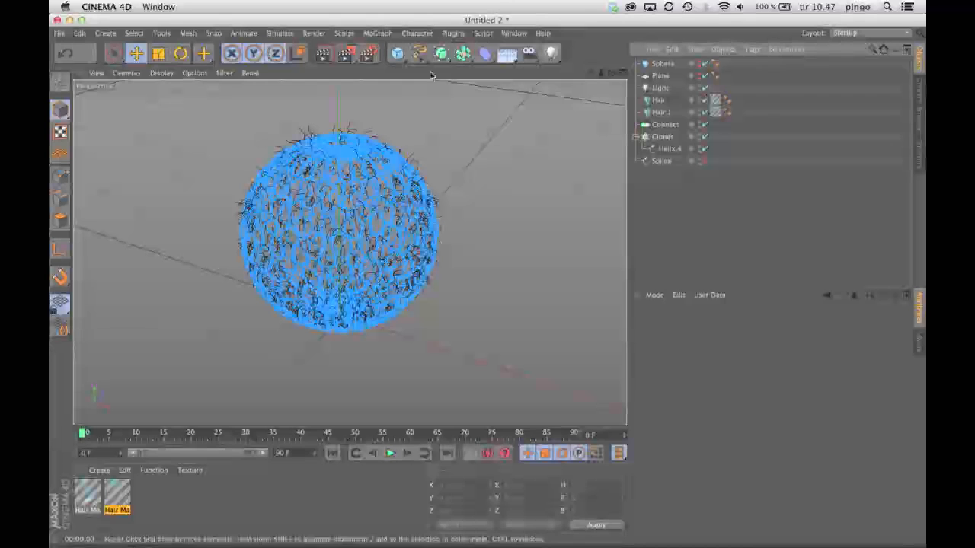
click(328, 54)
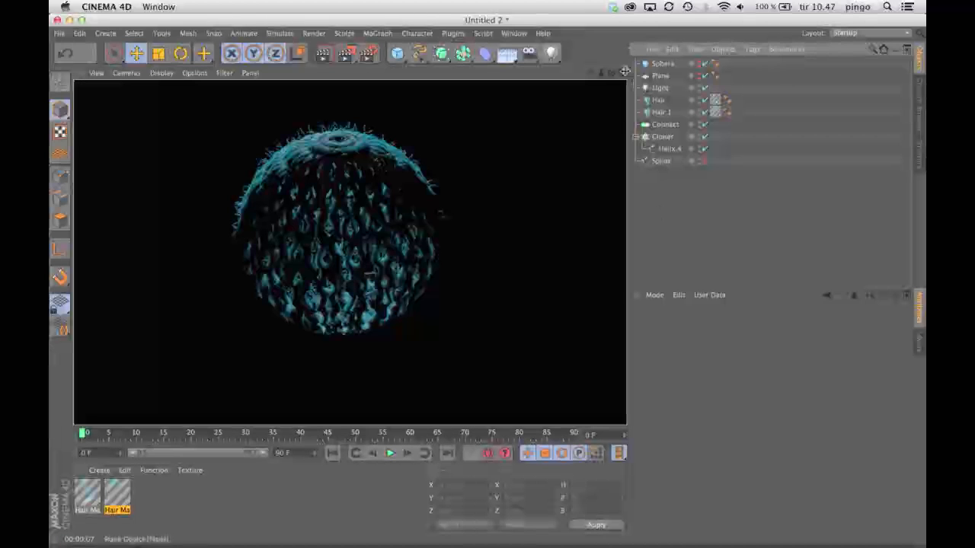
- Move the Light to the front side of the sphere, at about X -222 cm and Z -240 cm
click(660, 90)
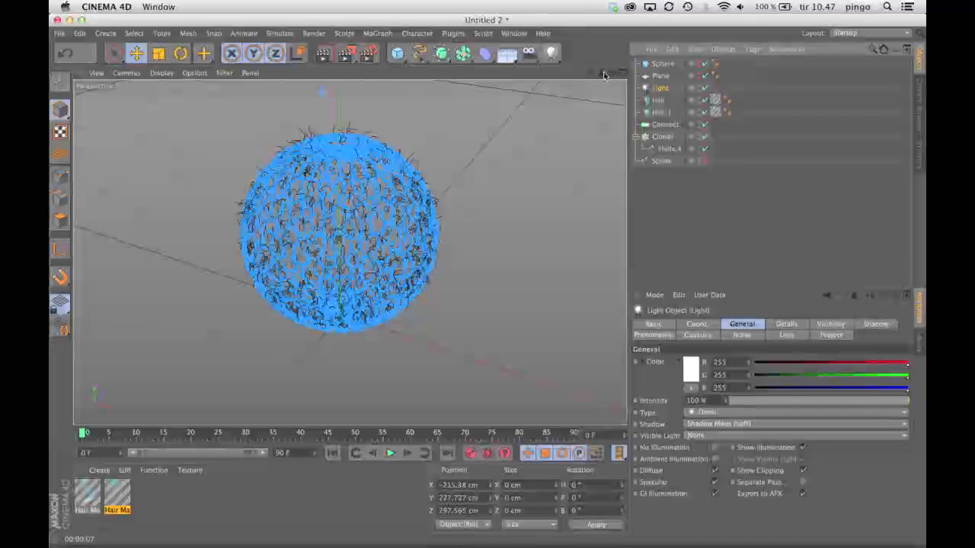
drag(600, 74, 522, 73)
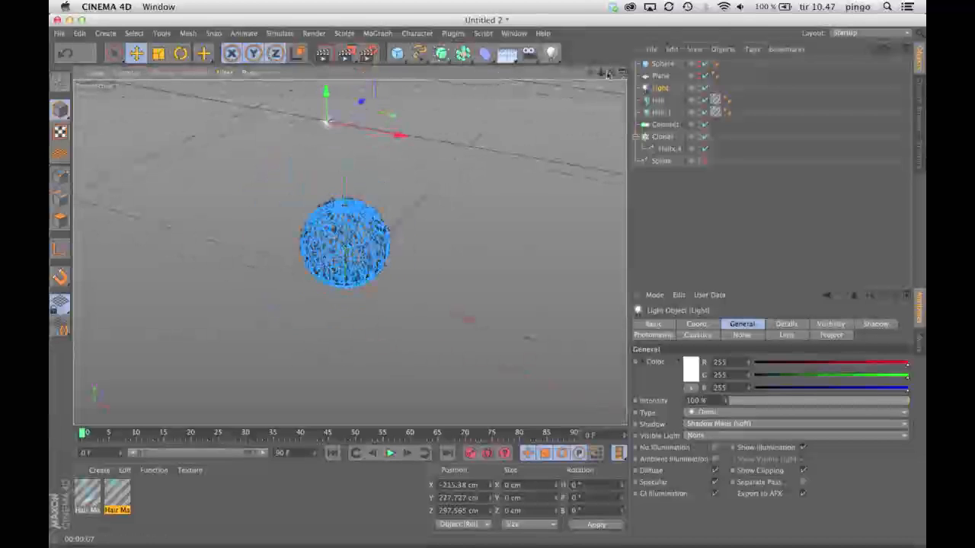
click(622, 75)
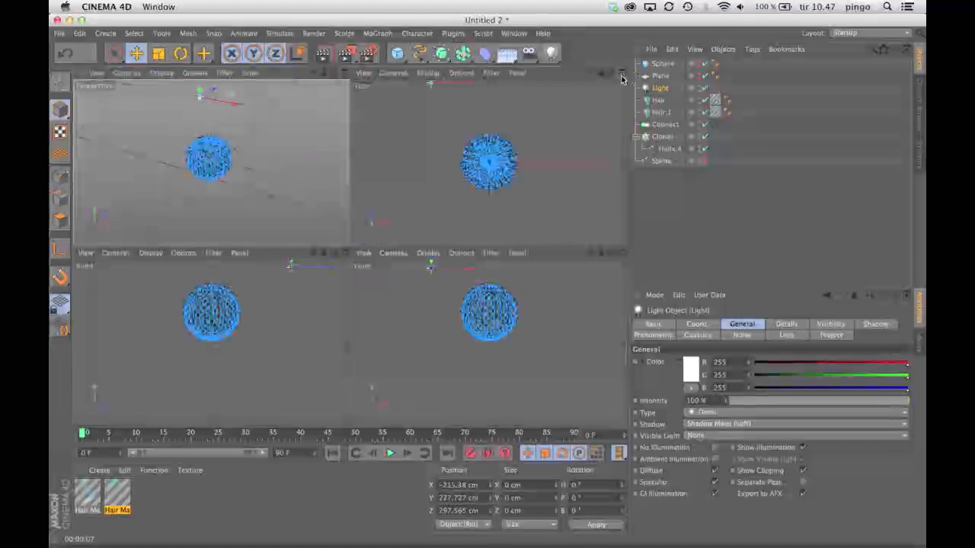
mouse_move(334, 73)
mouse_down()
mouse_move(426, 73)
mouse_move(334, 73)
mouse_up()
drag(432, 101, 426, 245)
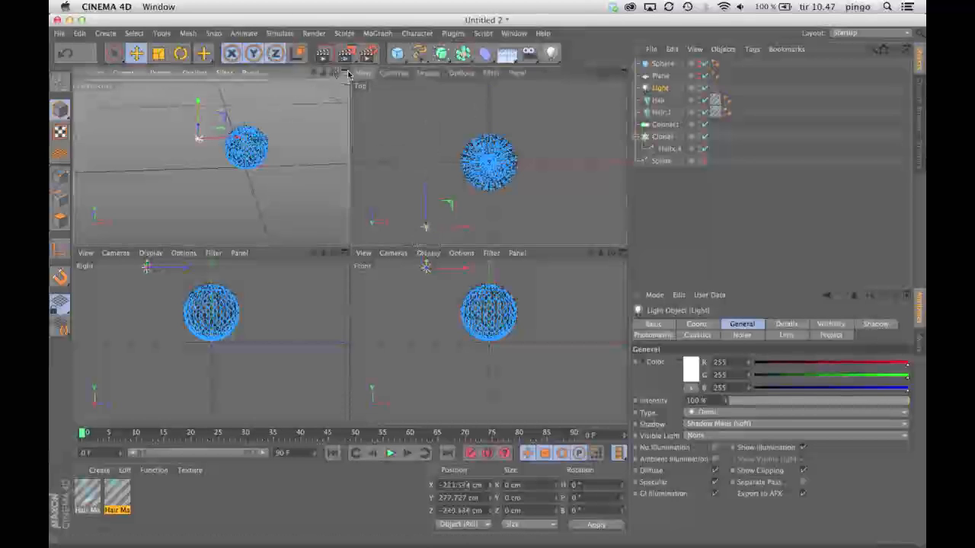
click(342, 72)
- Render a closer view of the knitted sphere under the repositioned light
click(664, 63)
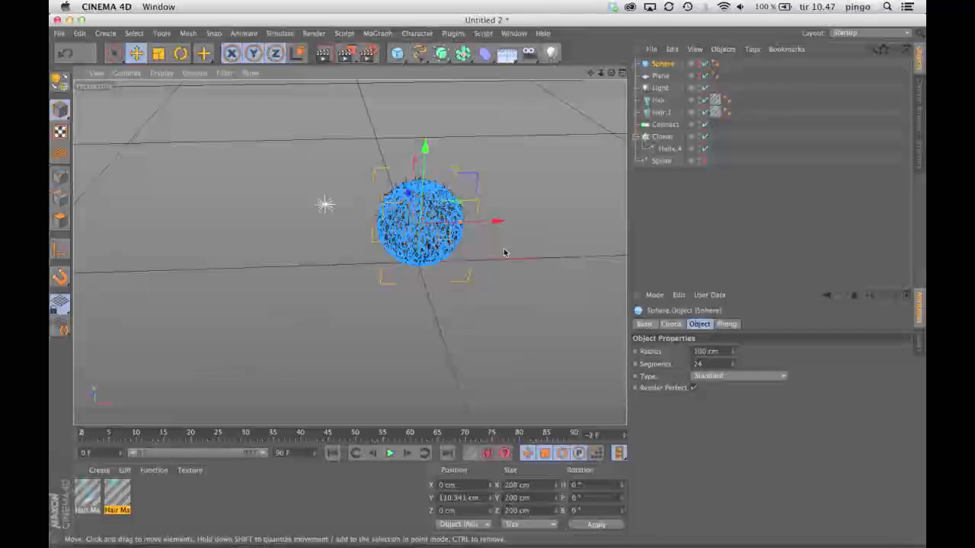
click(683, 235)
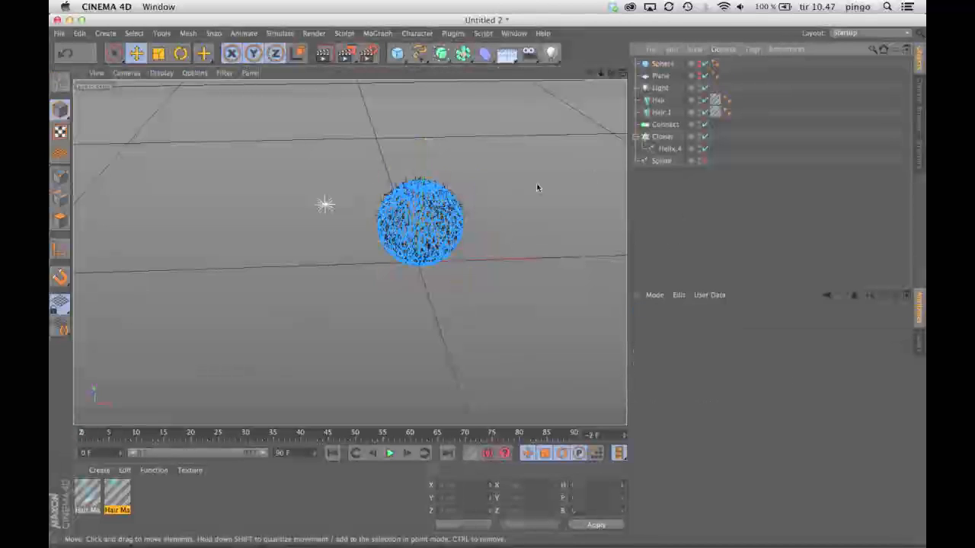
alt+middle_drag(514, 225, 487, 233)
alt+right_drag(487, 233, 496, 217)
alt+middle_drag(495, 218, 504, 207)
alt+drag(504, 207, 515, 225)
scroll(516, 225, up, 3)
alt+middle_drag(515, 225, 562, 231)
alt+drag(563, 230, 550, 218)
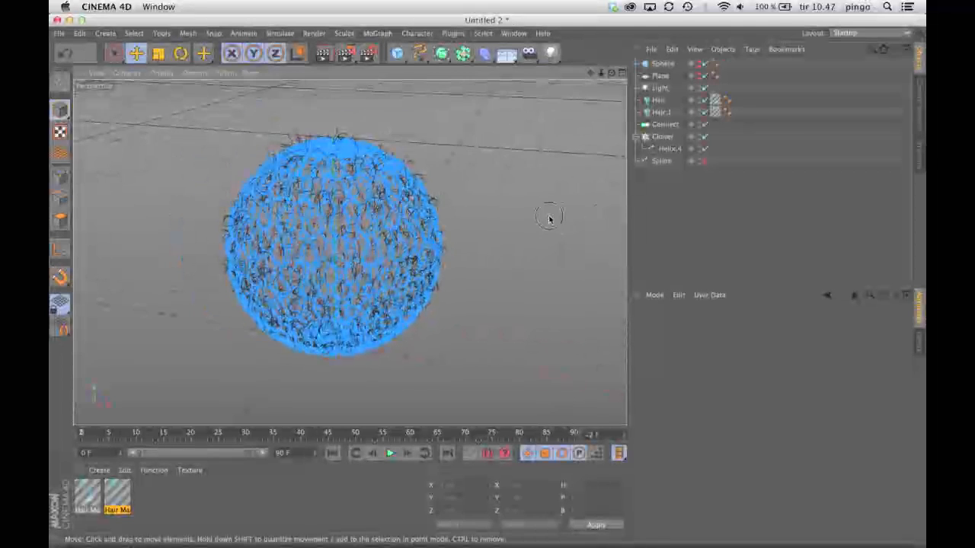
alt+middle_drag(551, 217, 574, 216)
click(326, 65)
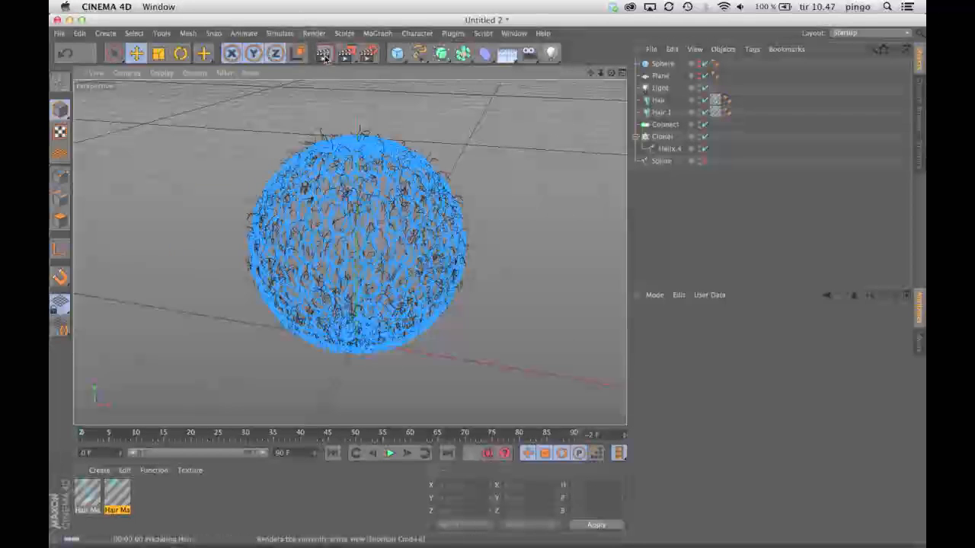
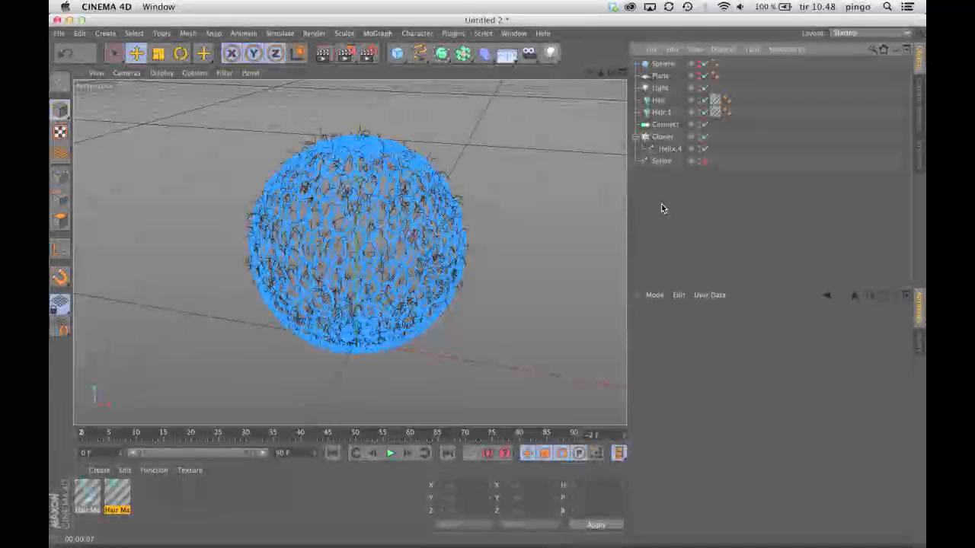
- Change the Sphere's type to Hexahedron
mouse_move(598, 74)
mouse_down()
mouse_move(576, 73)
mouse_move(610, 81)
mouse_up()
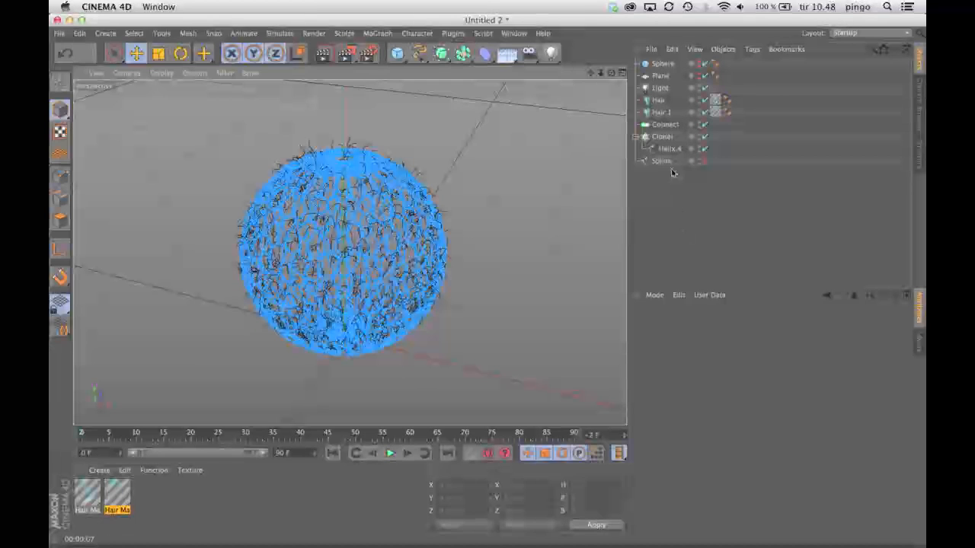
click(661, 65)
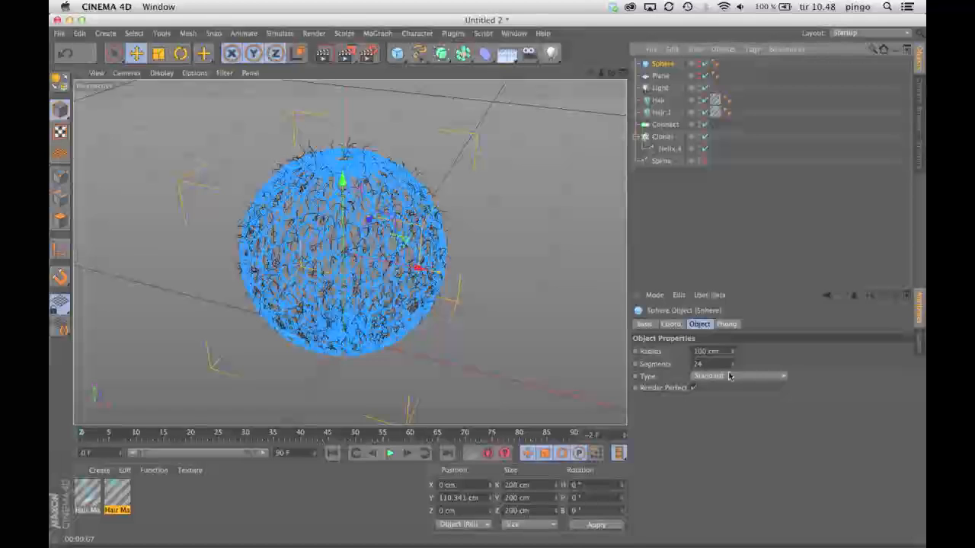
click(729, 376)
click(728, 414)
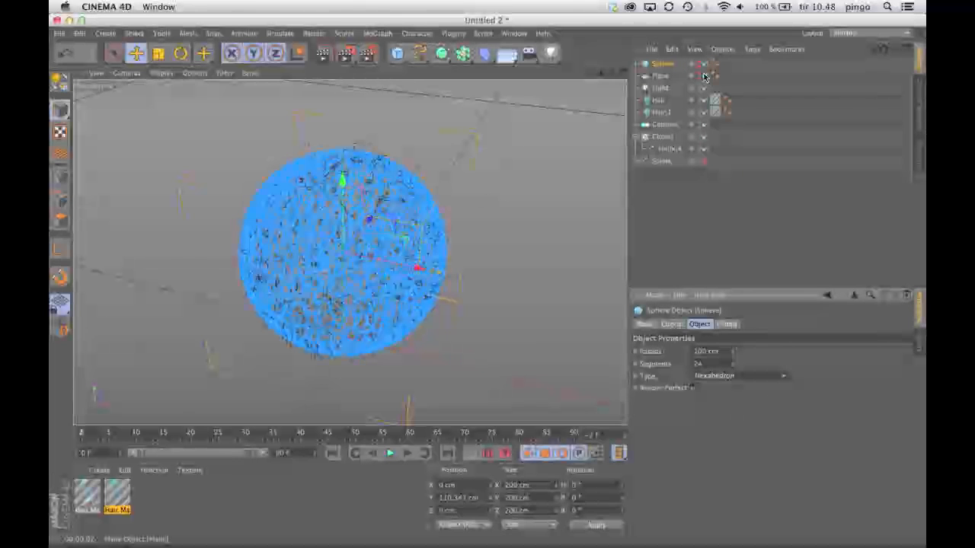
- Set the Sphere's segments to 28 with the Connect and both Hair objects temporarily disabled, and render the knitted sphere
click(704, 125)
drag(601, 73, 613, 75)
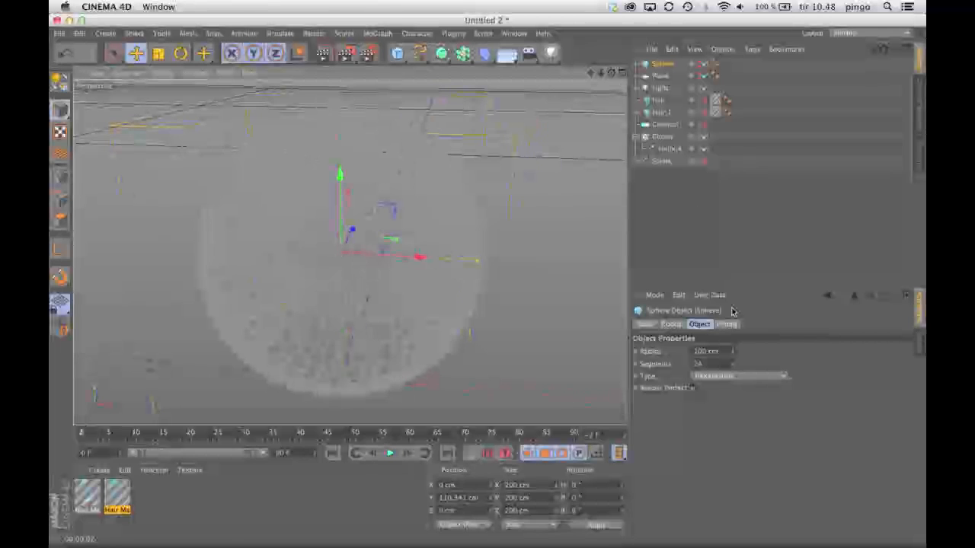
double_click(698, 364)
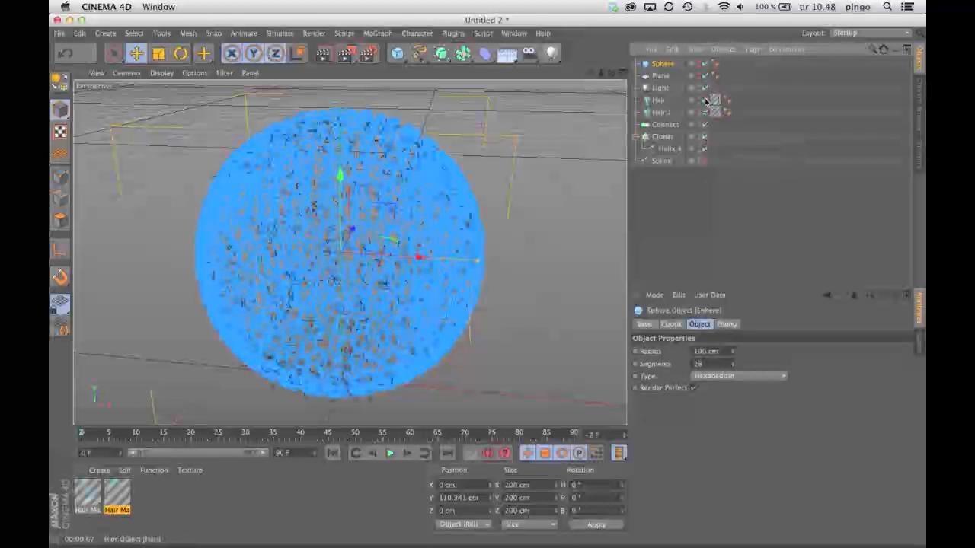
drag(611, 73, 612, 77)
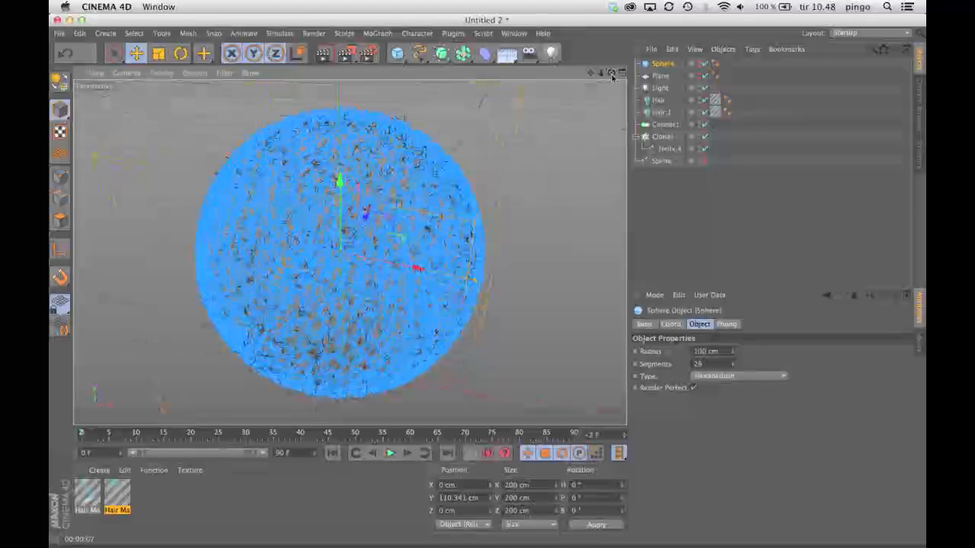
click(324, 53)
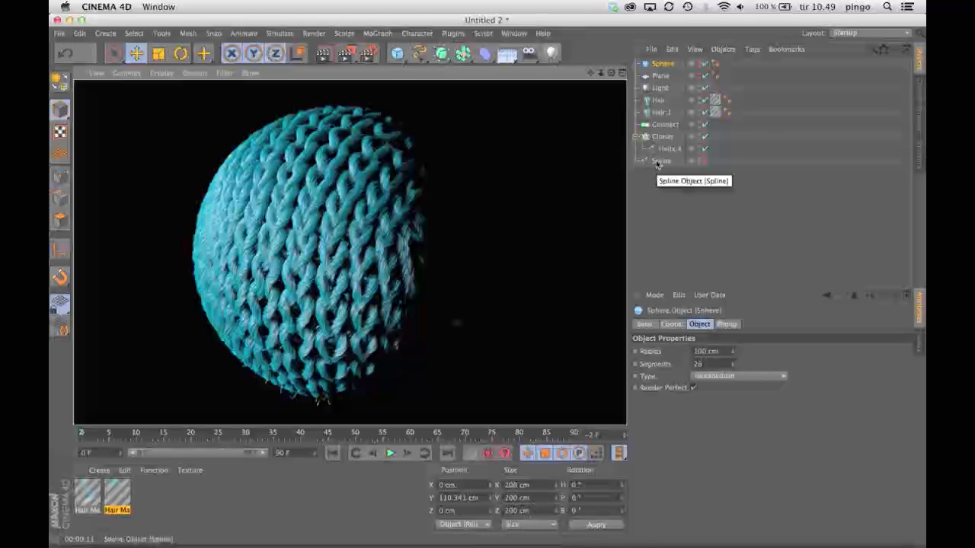
- Lengthen the copied Hair's guides, trying 50 cm and settling on 40 cm
click(661, 112)
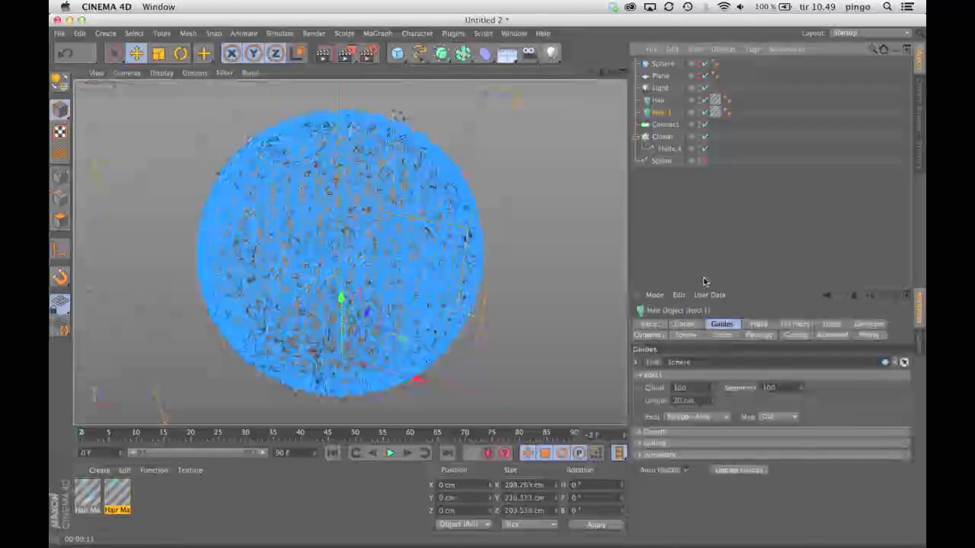
double_click(684, 400)
text(50)
key(Return)
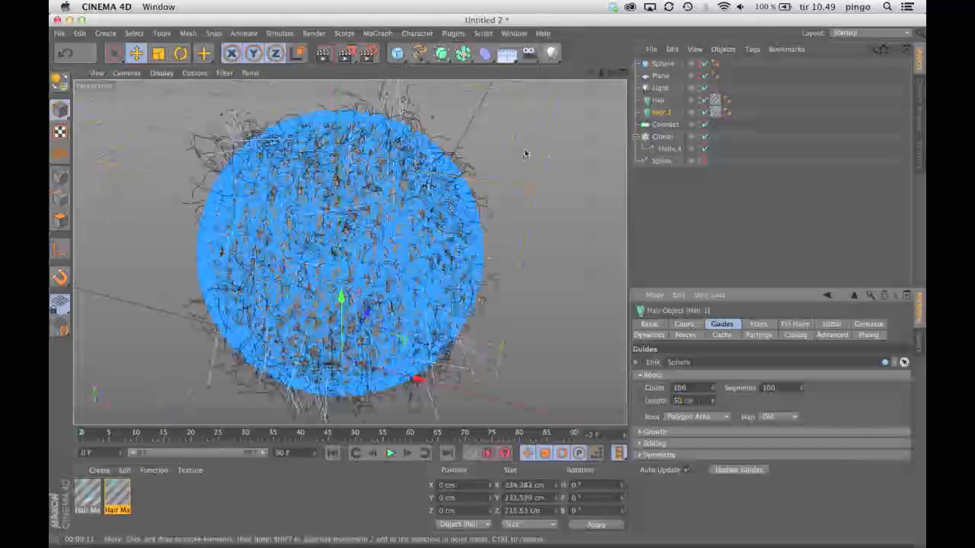
double_click(680, 401)
text(40)
key(Return)
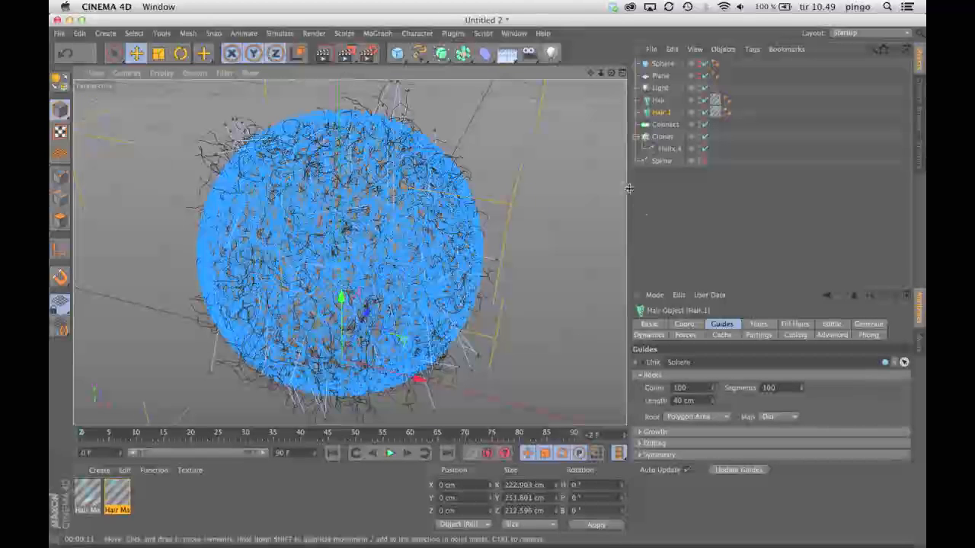
- Check the copied Hair's hair settings and render the sphere to the Picture Viewer, closing it when finished
click(758, 326)
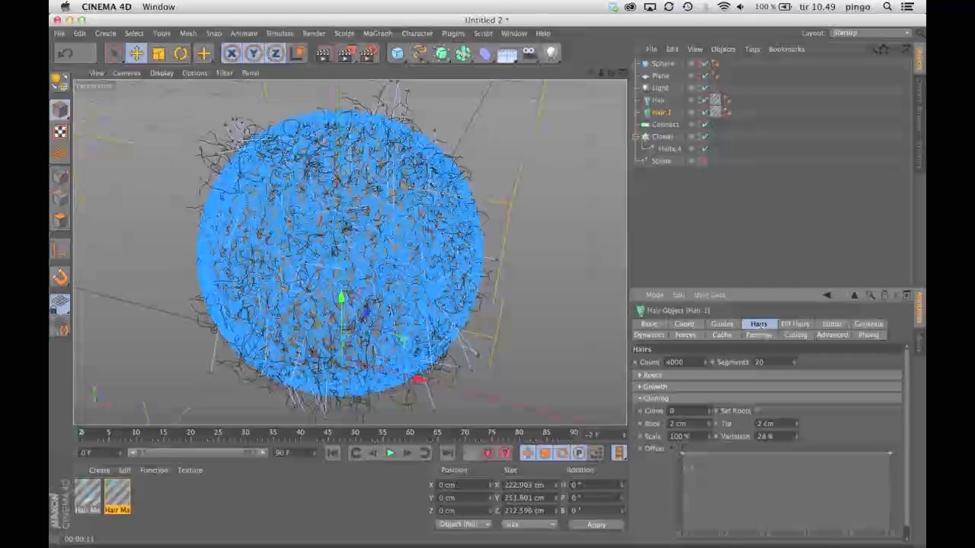
click(349, 56)
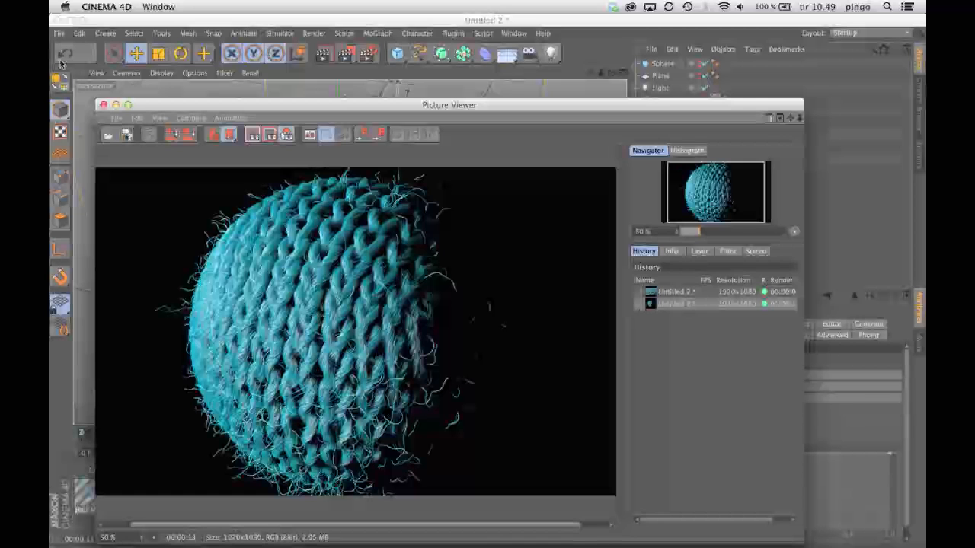
click(104, 105)
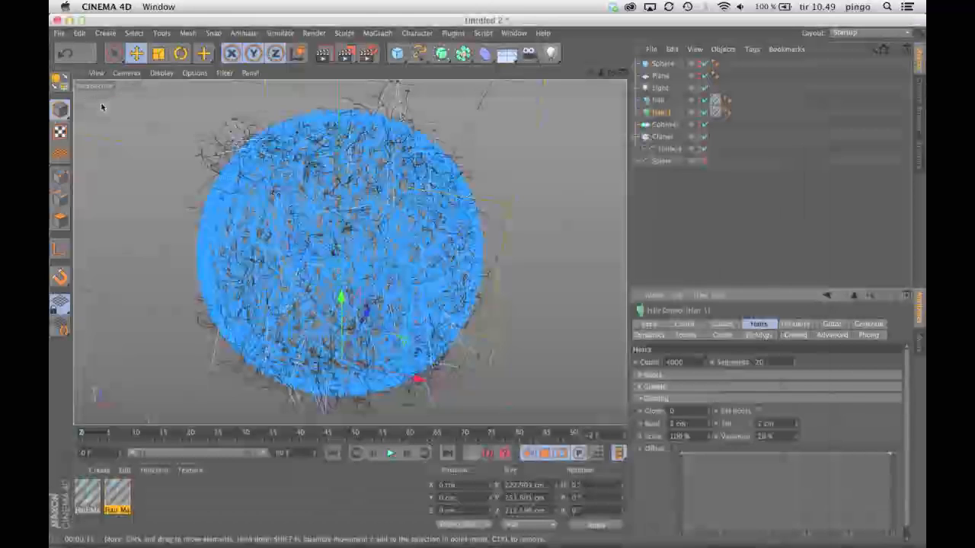
- Set the first hair material's Color gradient to the saved muted light blue swatch
double_click(89, 495)
click(259, 223)
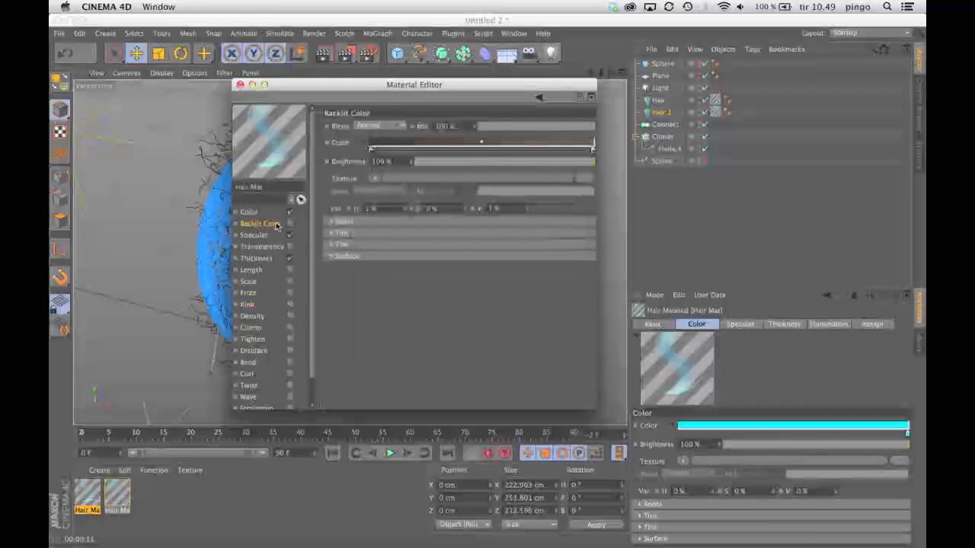
click(278, 214)
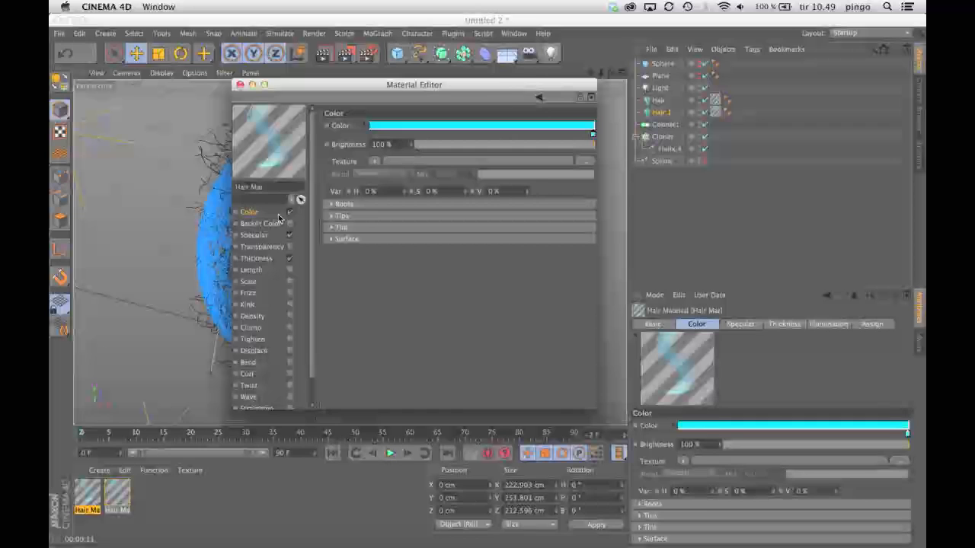
double_click(591, 132)
click(509, 101)
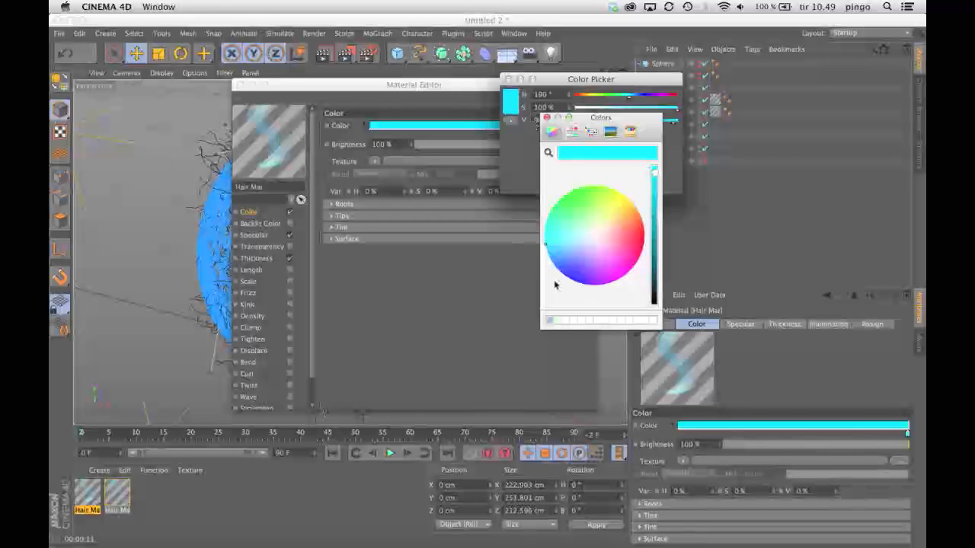
click(551, 321)
click(546, 118)
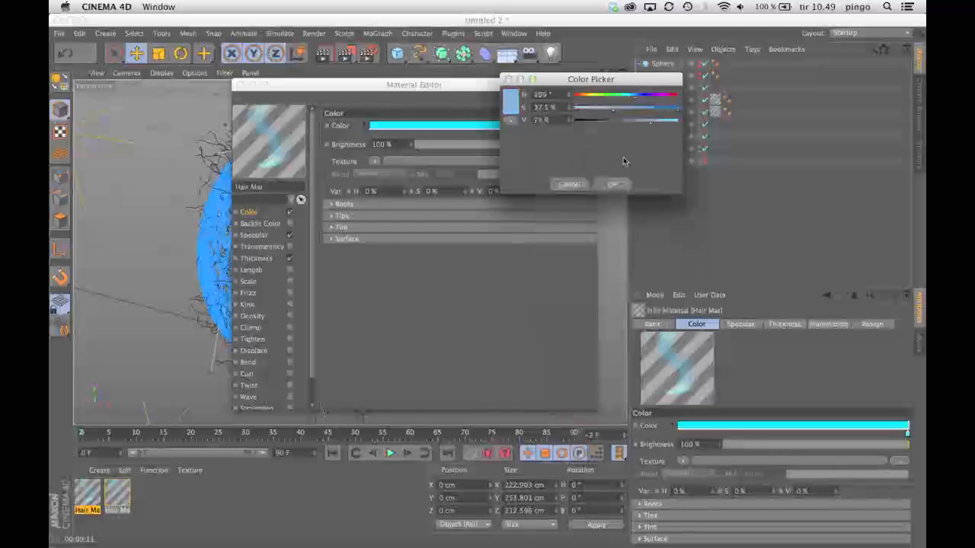
click(617, 183)
- Enable Backlit Color on the first hair material, remove its dark gradient knot and apply the saved light blue to the remaining one
click(260, 223)
click(289, 224)
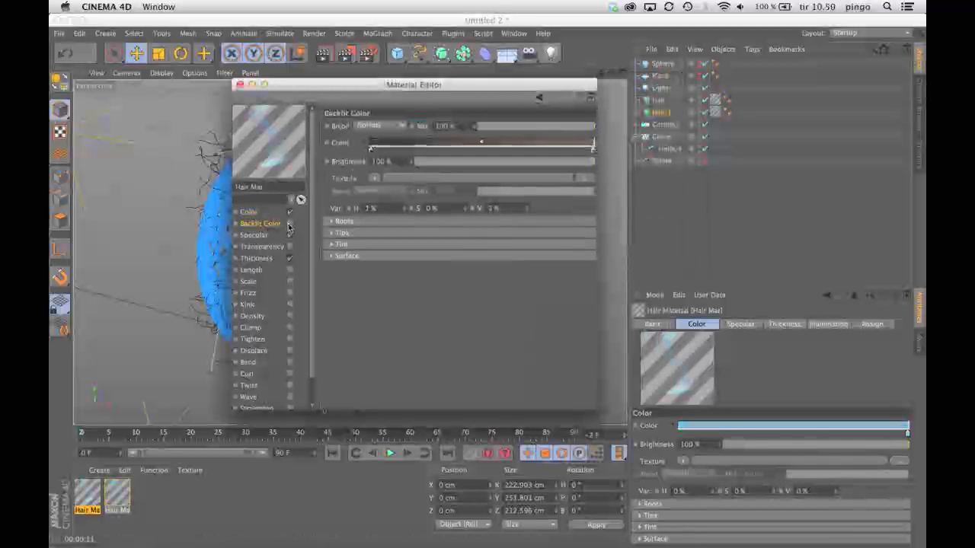
drag(371, 149, 368, 164)
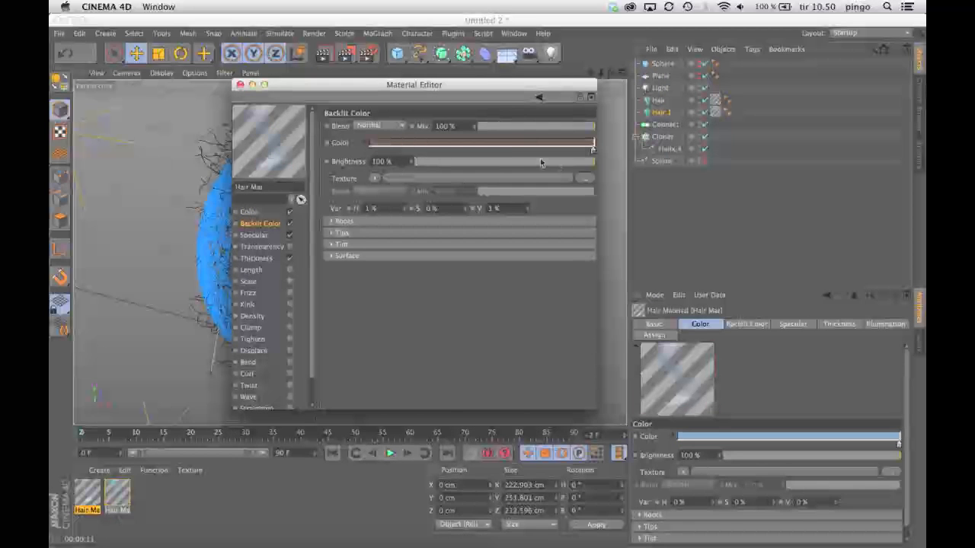
double_click(593, 150)
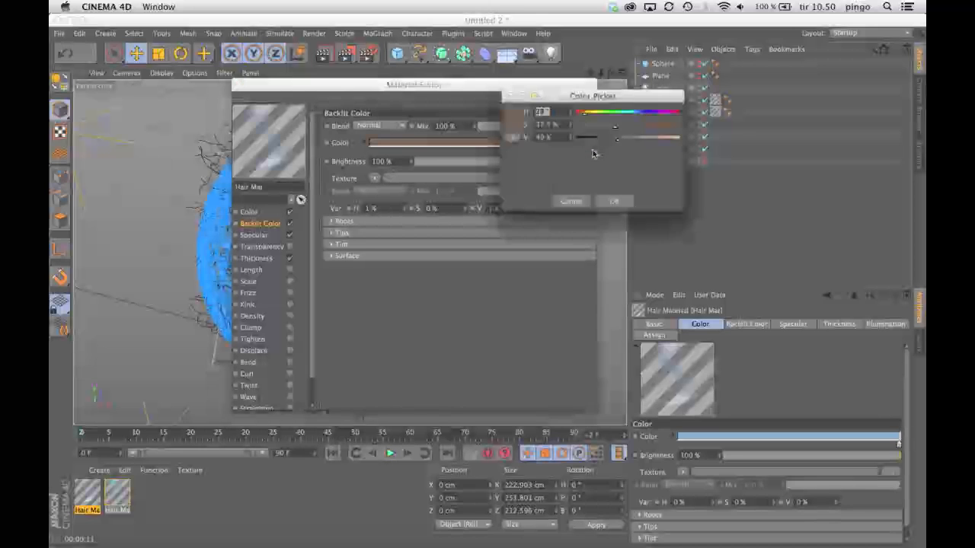
click(513, 114)
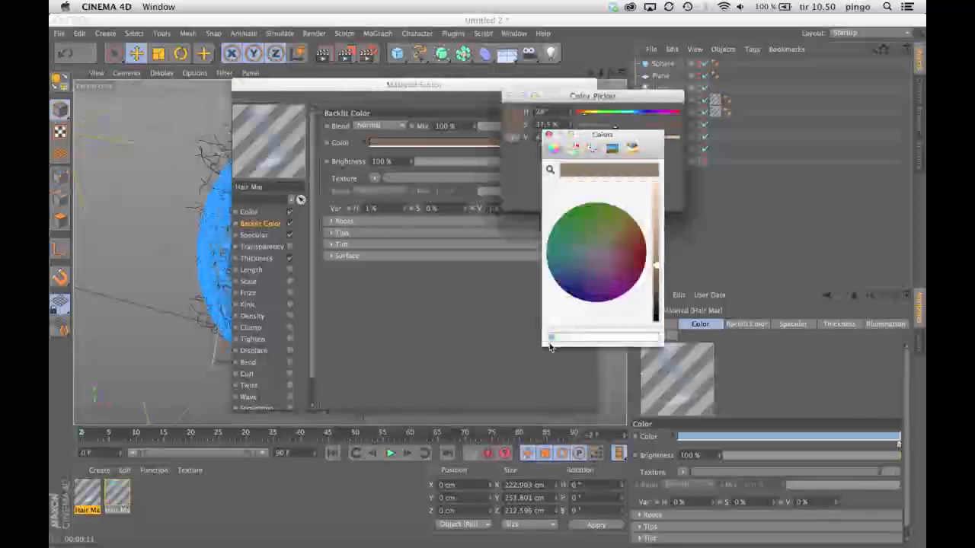
click(550, 338)
click(548, 135)
click(616, 201)
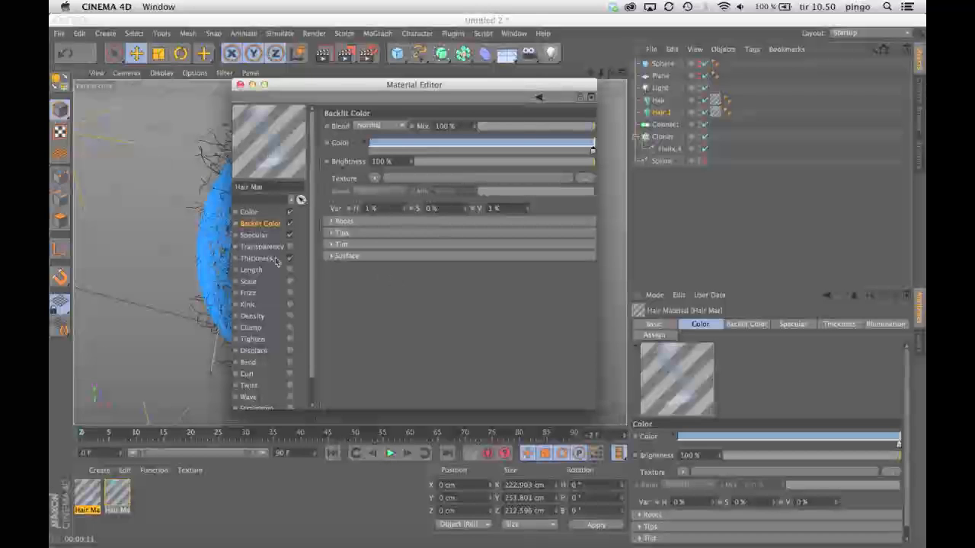
click(239, 84)
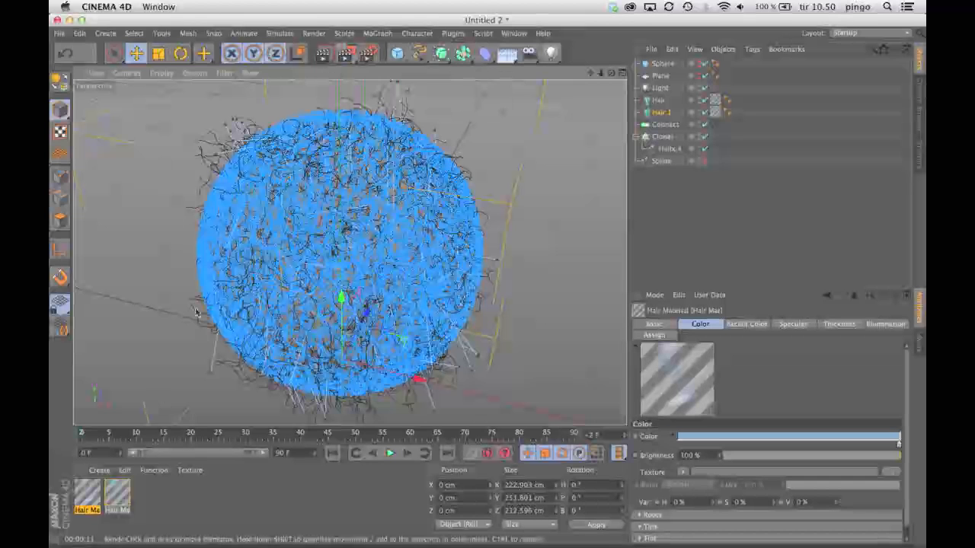
- Set the Color of the fuzz material Hair Mat.1 to the saved light blue swatch
double_click(116, 494)
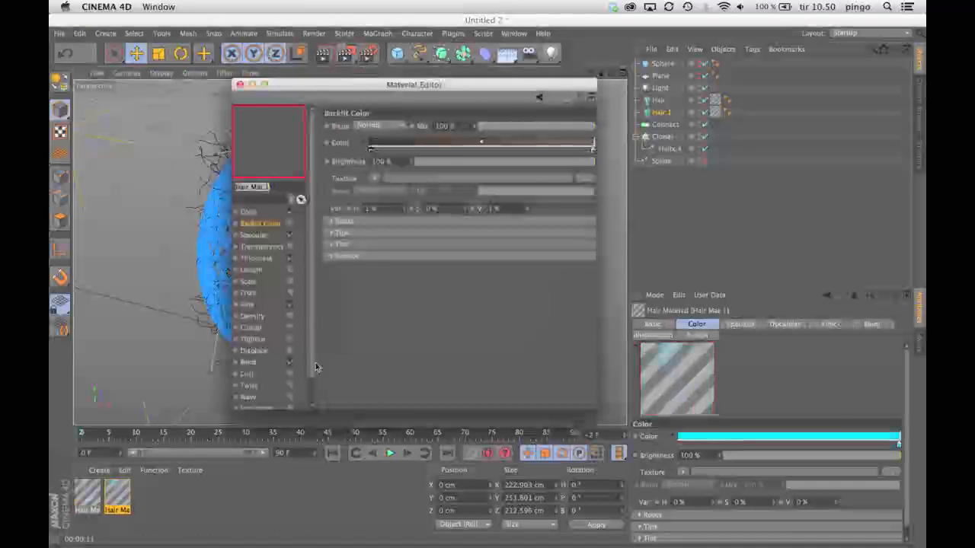
click(263, 212)
click(593, 133)
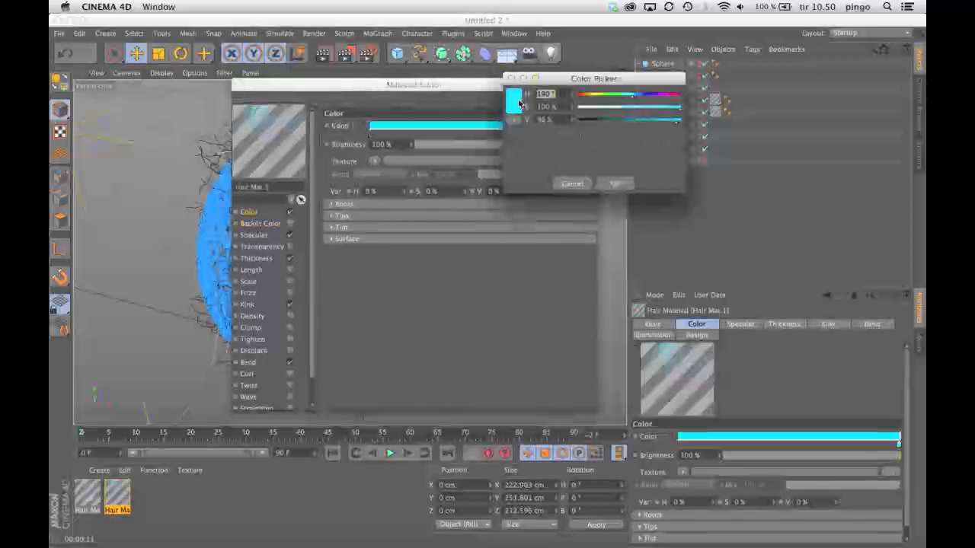
click(552, 320)
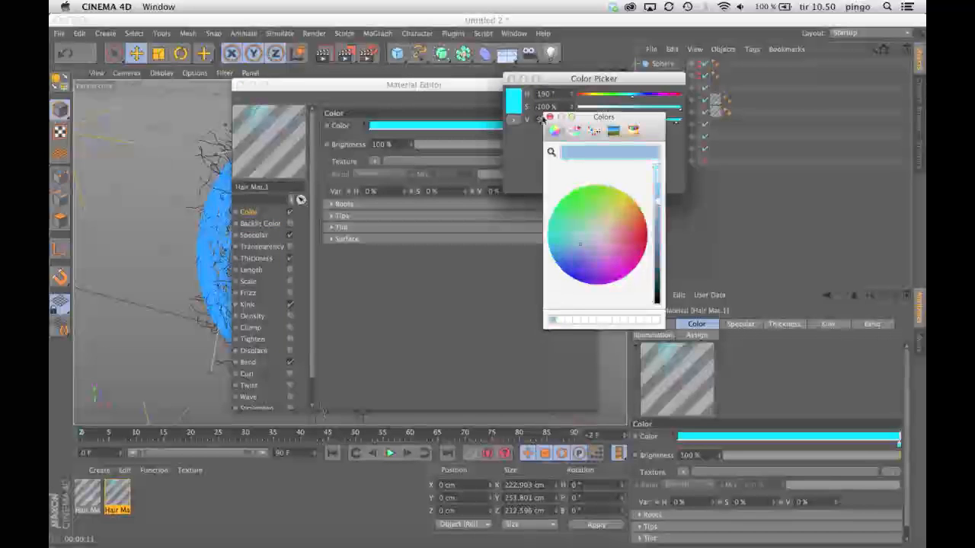
click(550, 117)
click(621, 184)
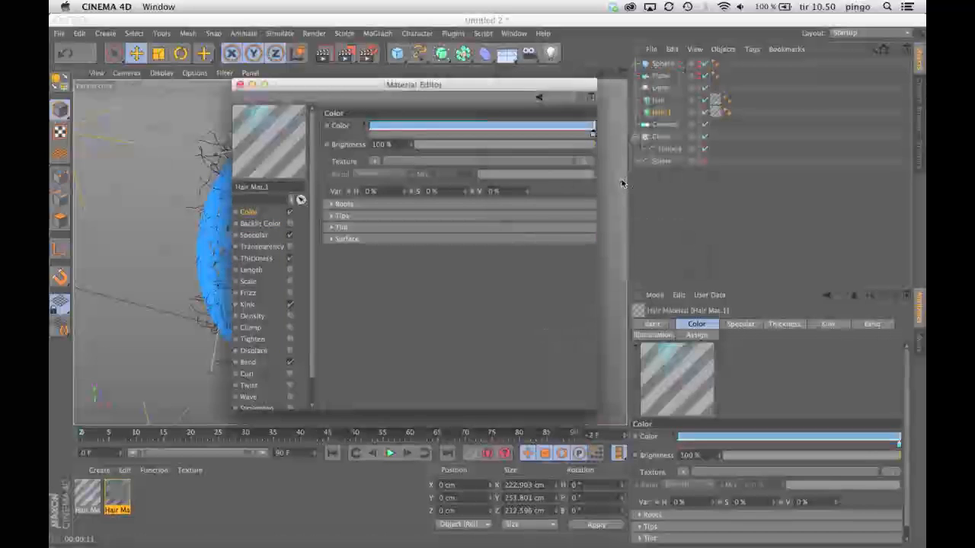
- Enable Backlit Color on Hair Mat.1 and reduce its gradient to a single knot in the saved light blue
click(259, 235)
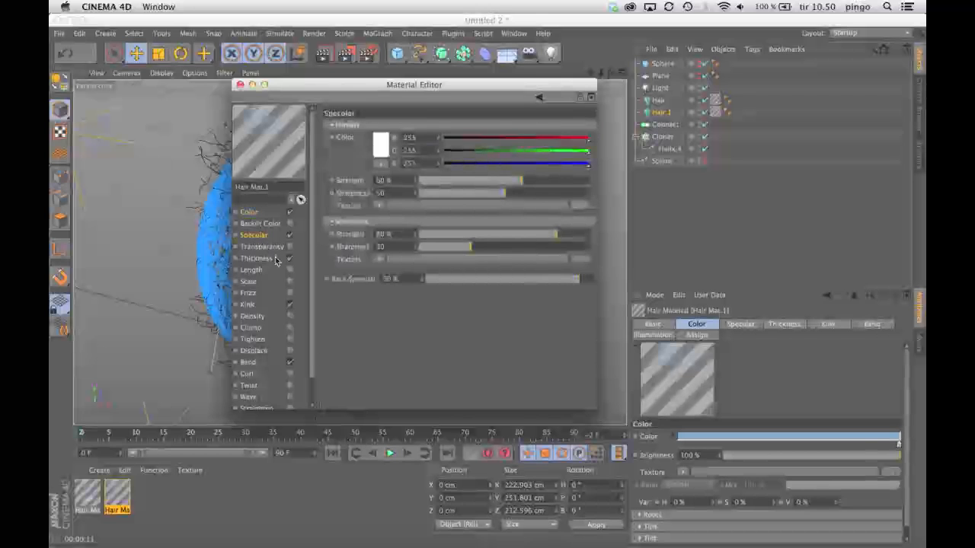
click(260, 224)
drag(371, 151, 434, 176)
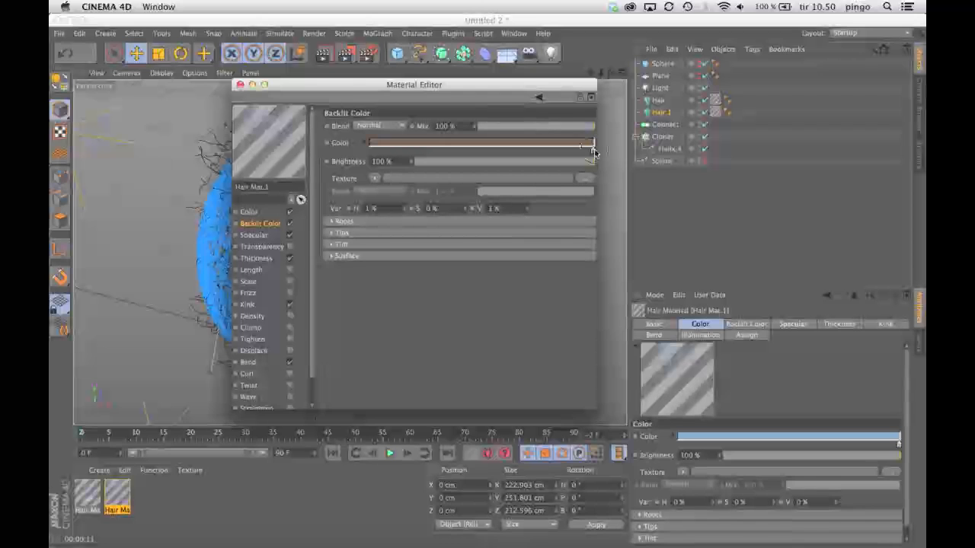
double_click(593, 152)
click(516, 125)
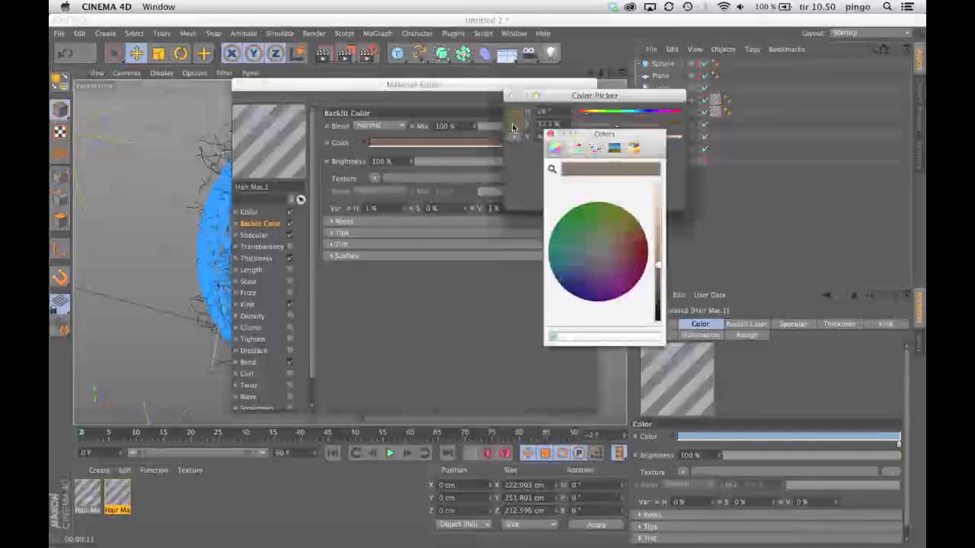
click(552, 338)
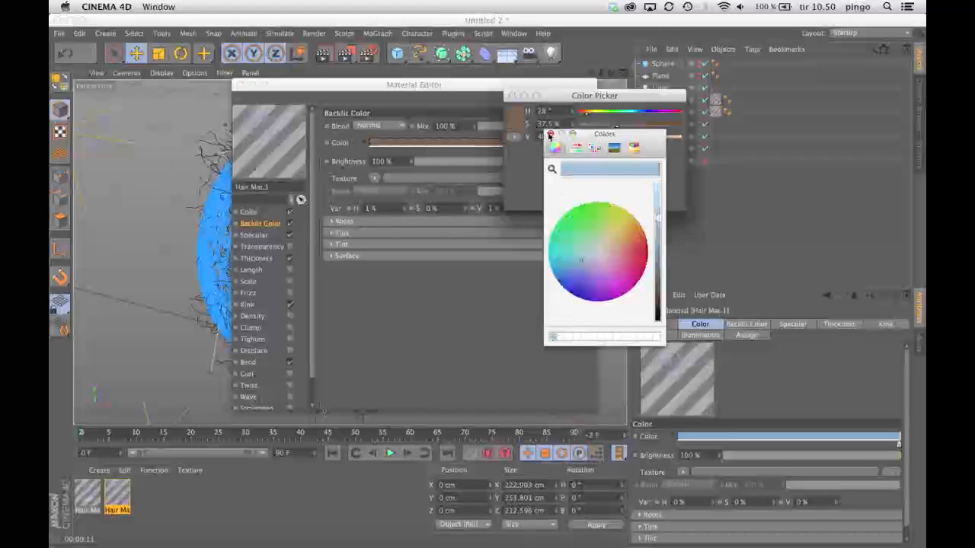
click(550, 134)
click(627, 200)
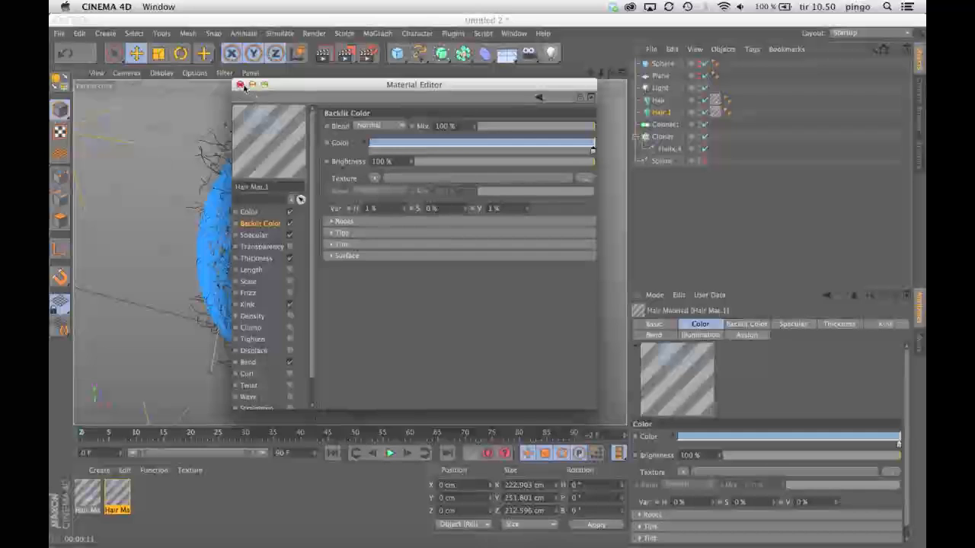
click(240, 85)
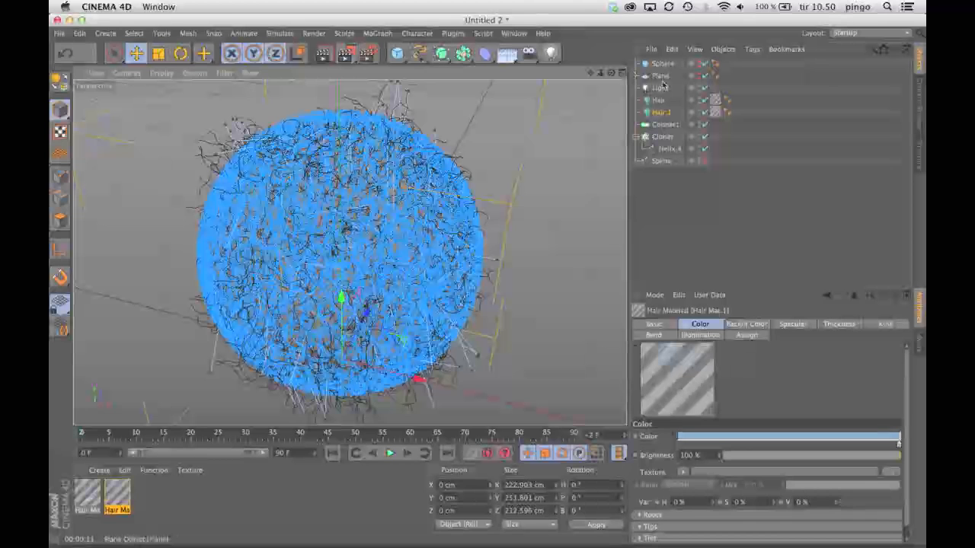
- Render the recoloured sphere to the Picture Viewer, close it and reframe the perspective view around the whole sphere
click(344, 53)
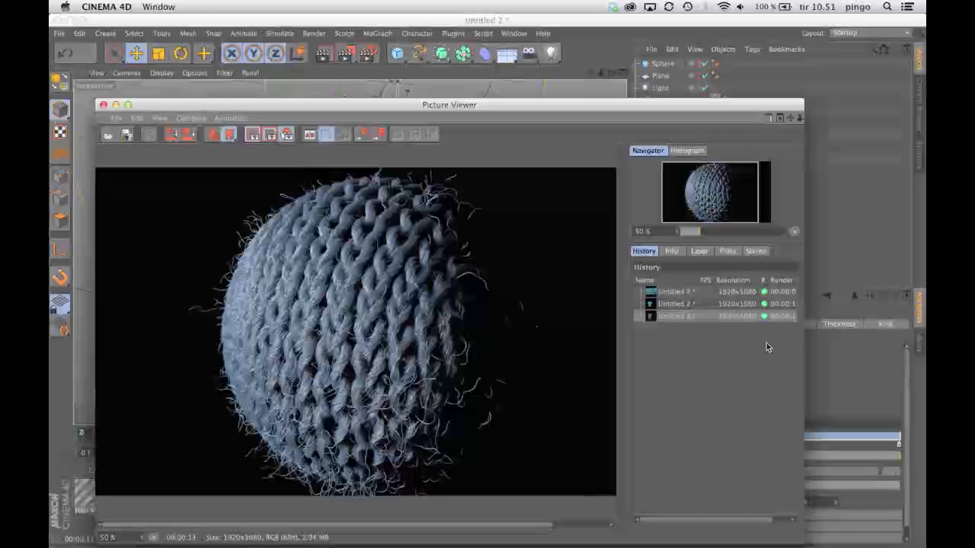
click(104, 104)
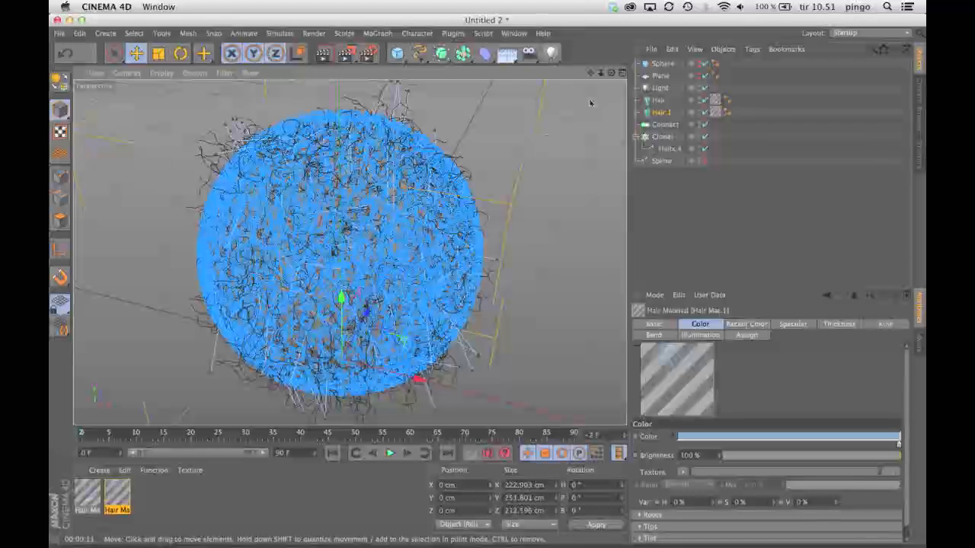
scroll(550, 134, down, 2)
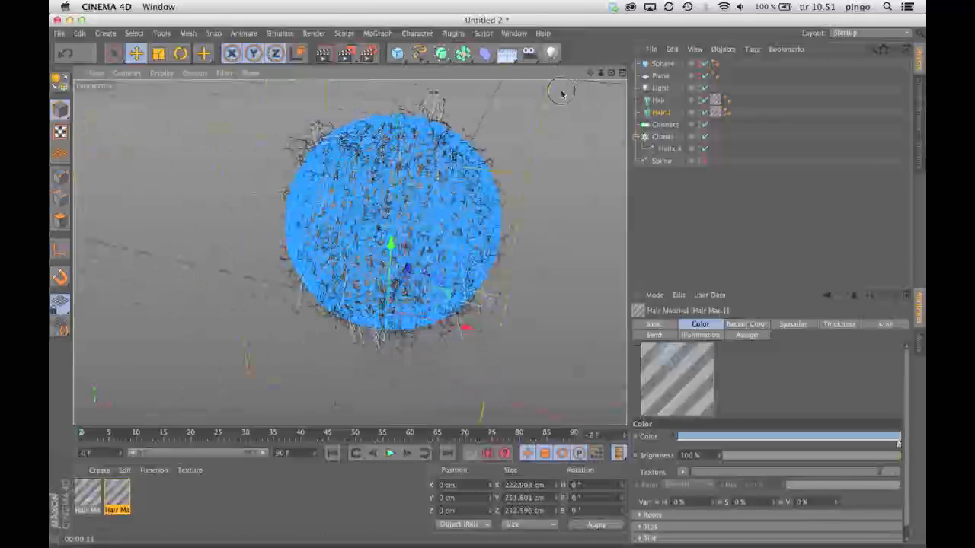
drag(591, 73, 558, 96)
drag(612, 73, 589, 79)
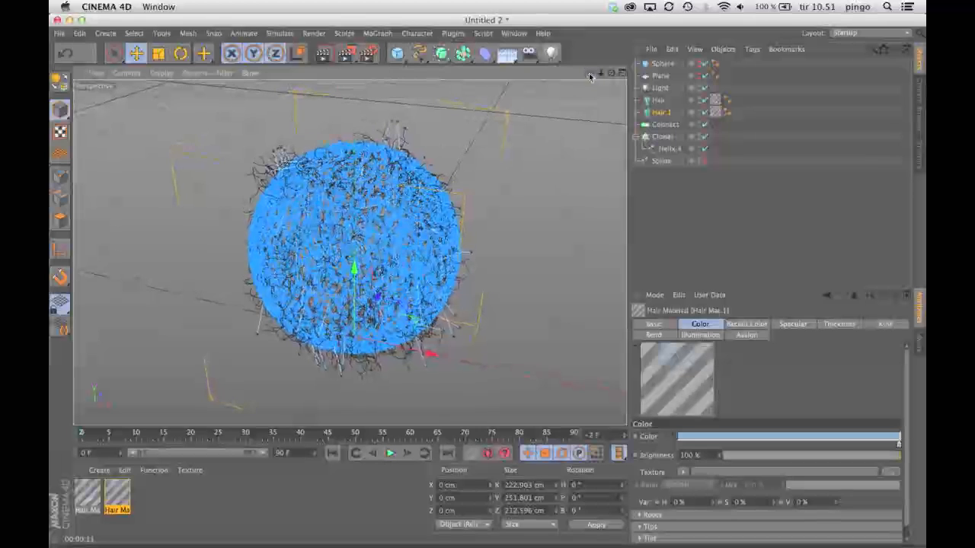
- Set the Light's shadow density to 90 %
click(658, 88)
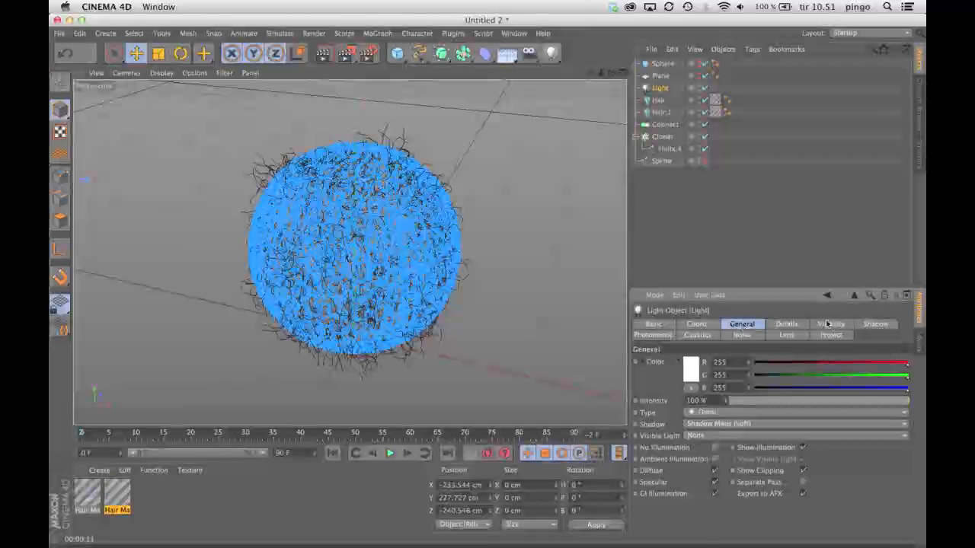
click(863, 326)
drag(729, 378, 704, 377)
text(80)
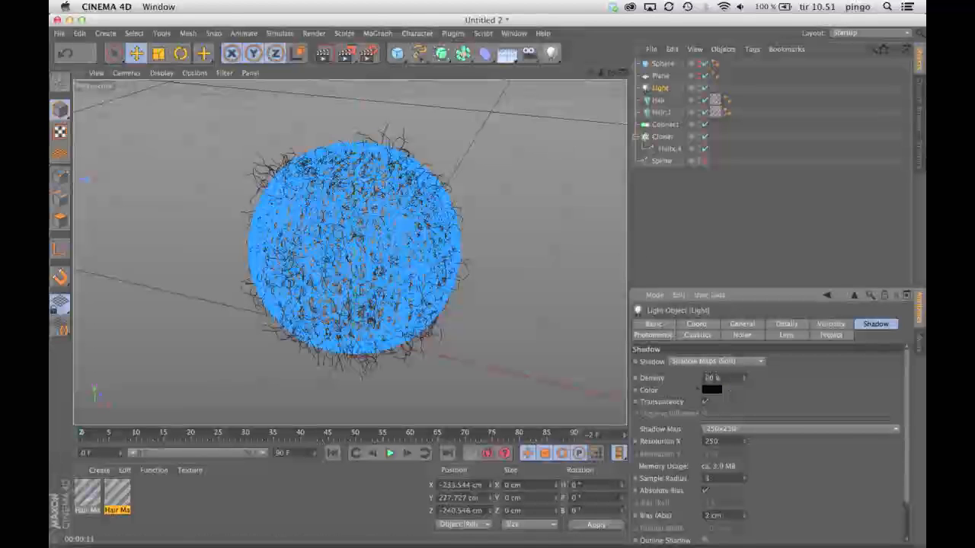
- Duplicate the Light and move the copy to the sphere's opposite side, at about X 317 cm, Y -8 cm, Z 73 cm
click(615, 78)
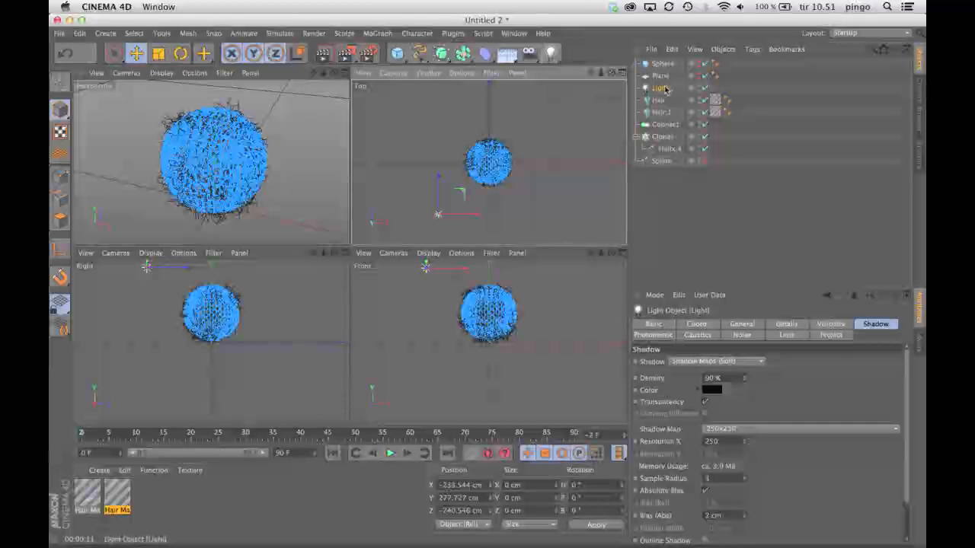
mouse_move(663, 91)
ctrl+mouse_down()
mouse_move(671, 100)
mouse_move(663, 94)
ctrl+mouse_up()
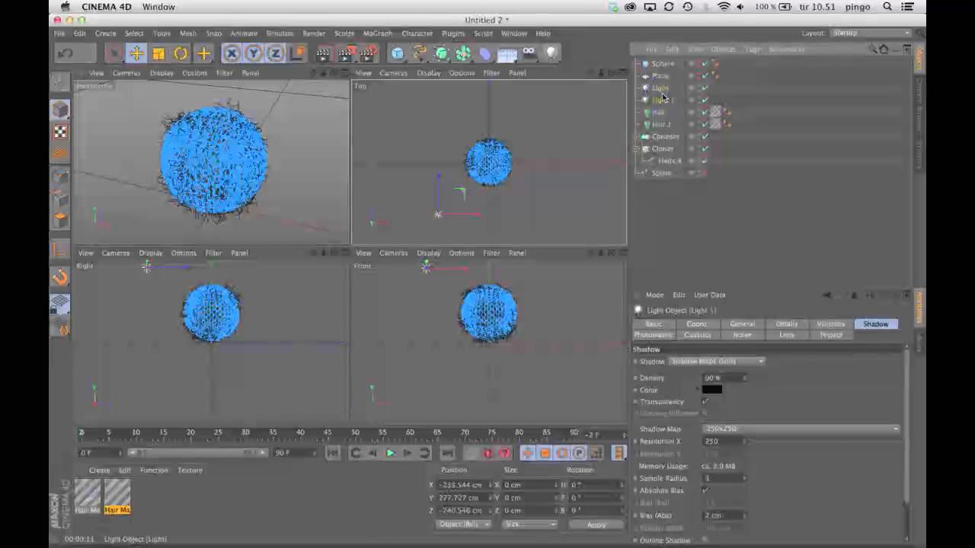
drag(552, 176, 669, 91)
drag(567, 297, 570, 367)
drag(579, 184, 583, 200)
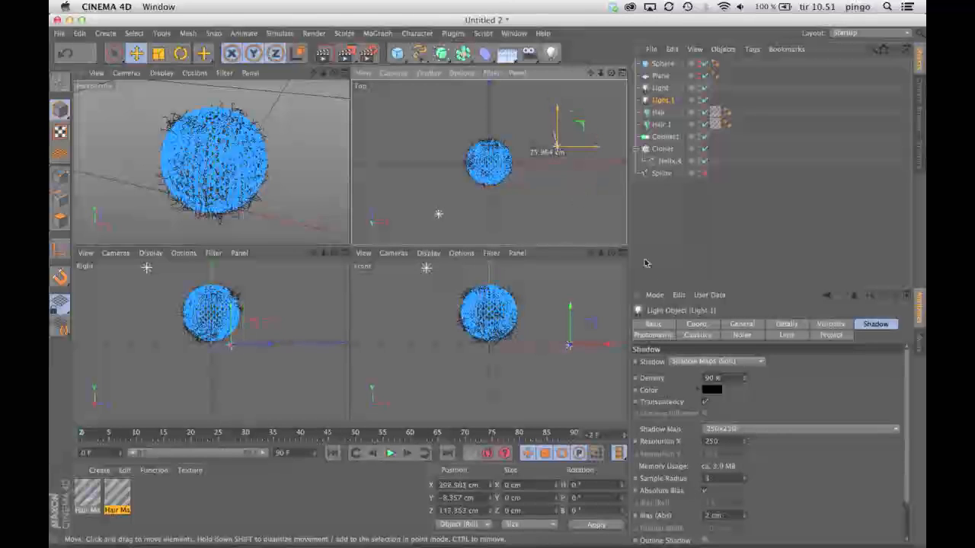
- Try an intensity of 30 % for the copied light and render the sphere to the Picture Viewer, closing it when finished
click(748, 324)
double_click(702, 401)
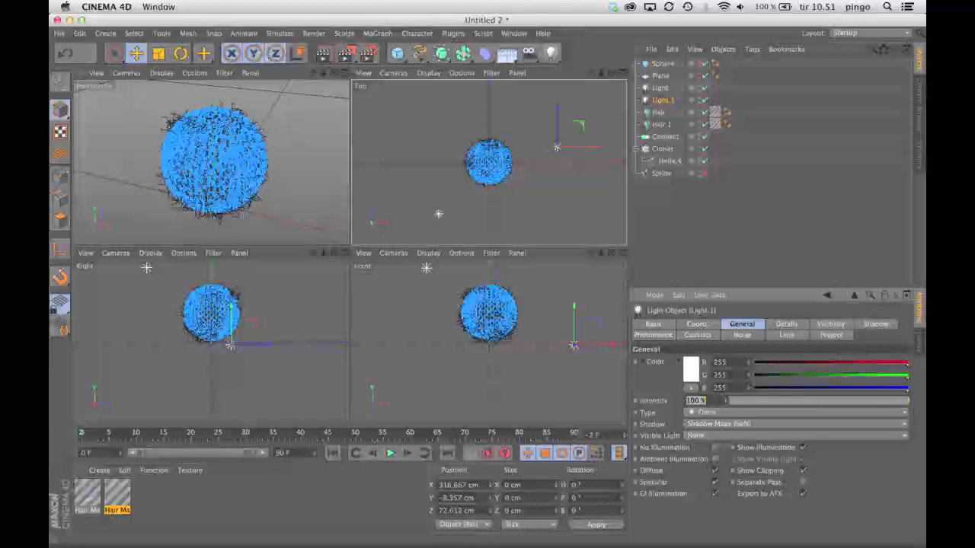
text(30)
key(Return)
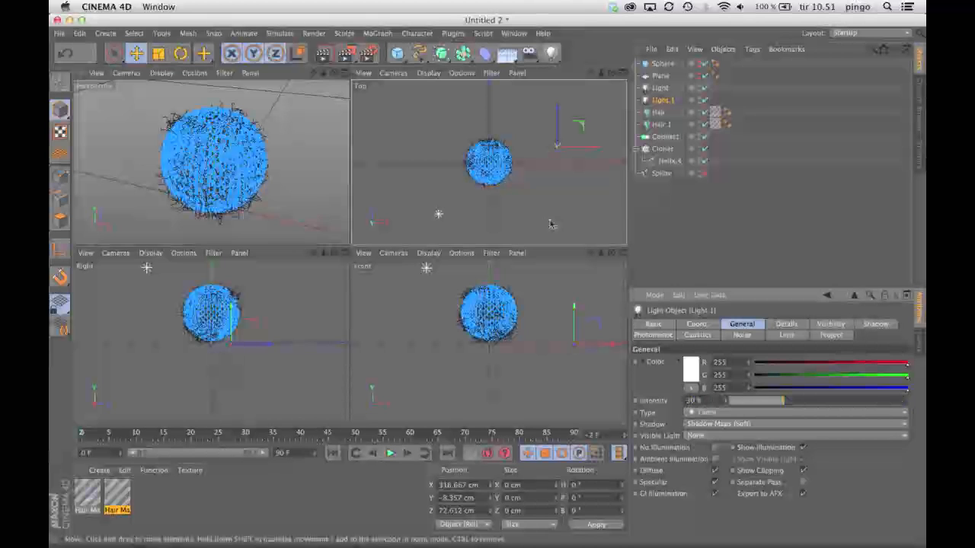
click(344, 52)
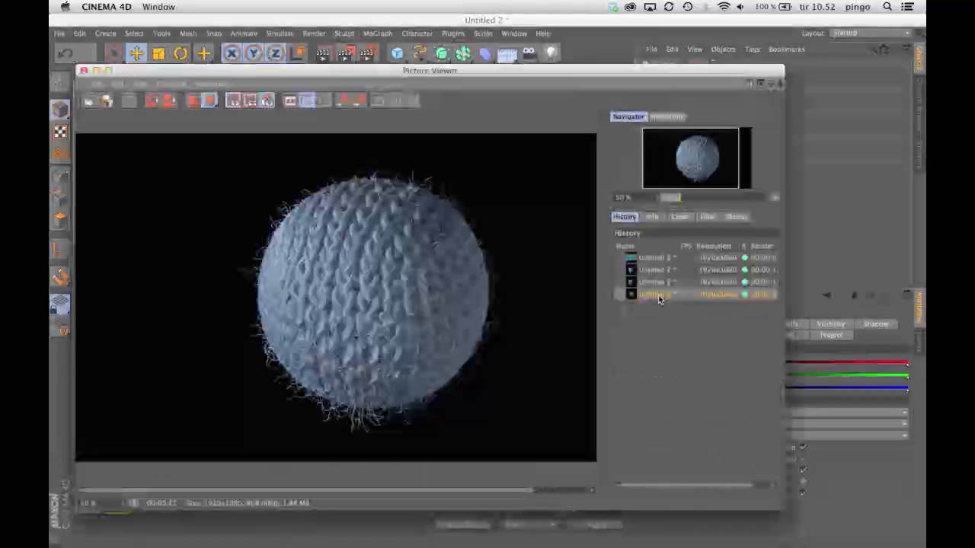
click(83, 70)
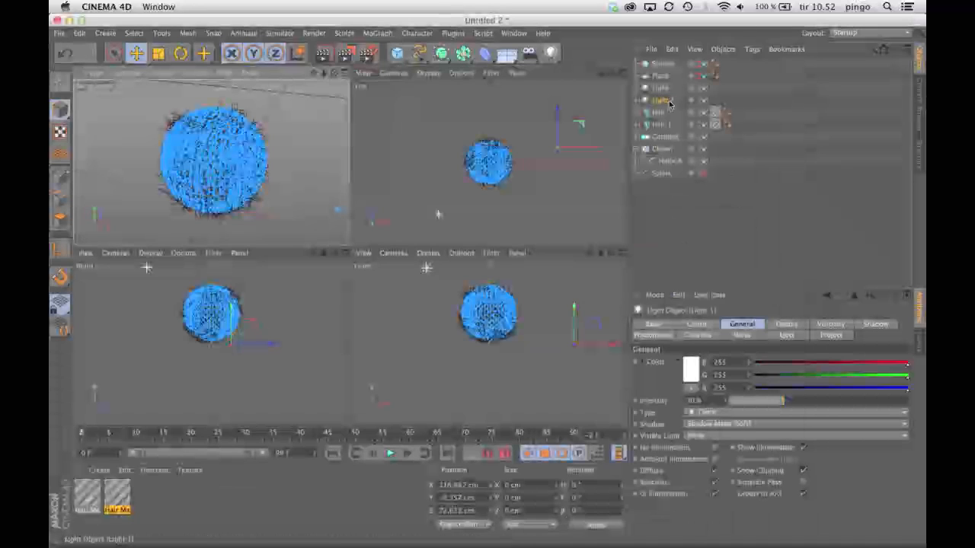
- Set the copied light's intensity to 15 %
double_click(692, 400)
text(1)
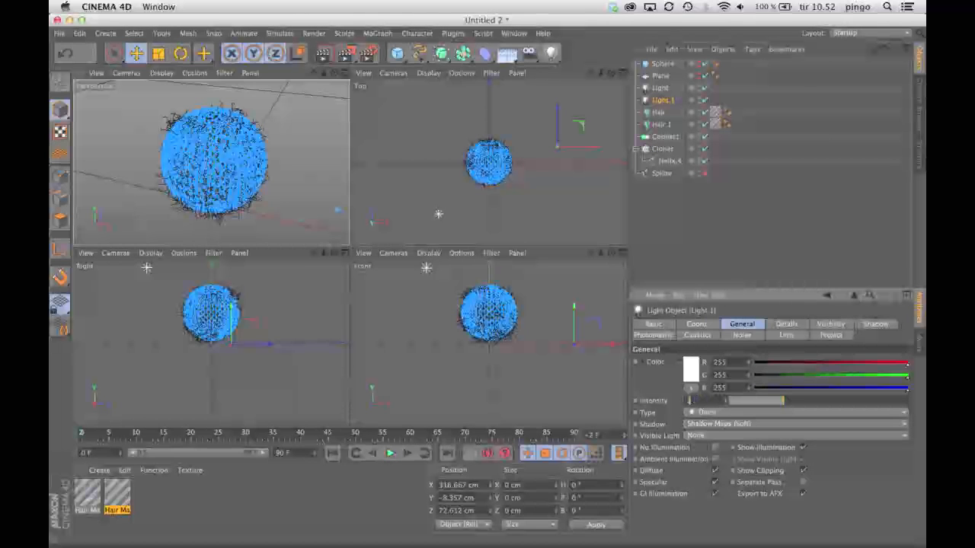
text(5)
key(Return)
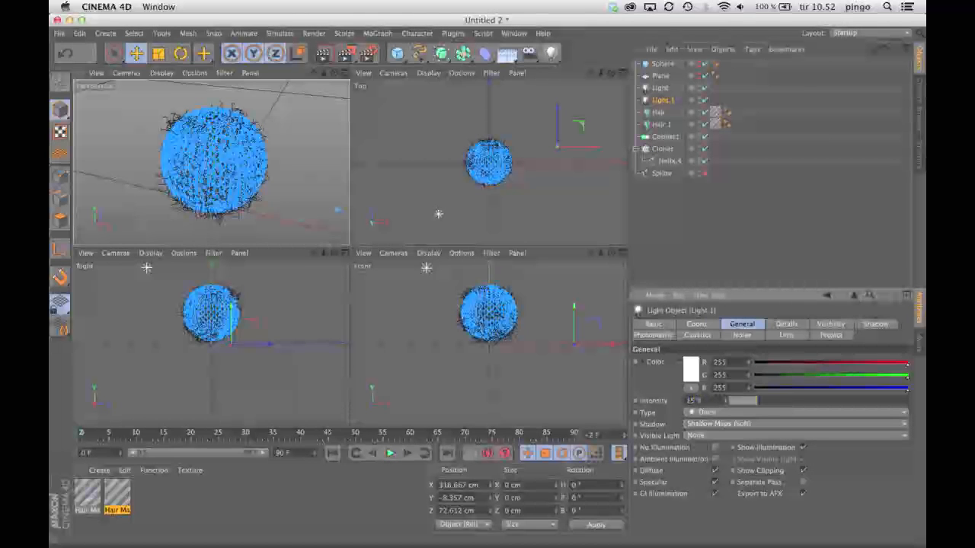
- Enable transparency on Hair Mat.1 with a gradient that starts black about a quarter along and ends in pure white
double_click(118, 498)
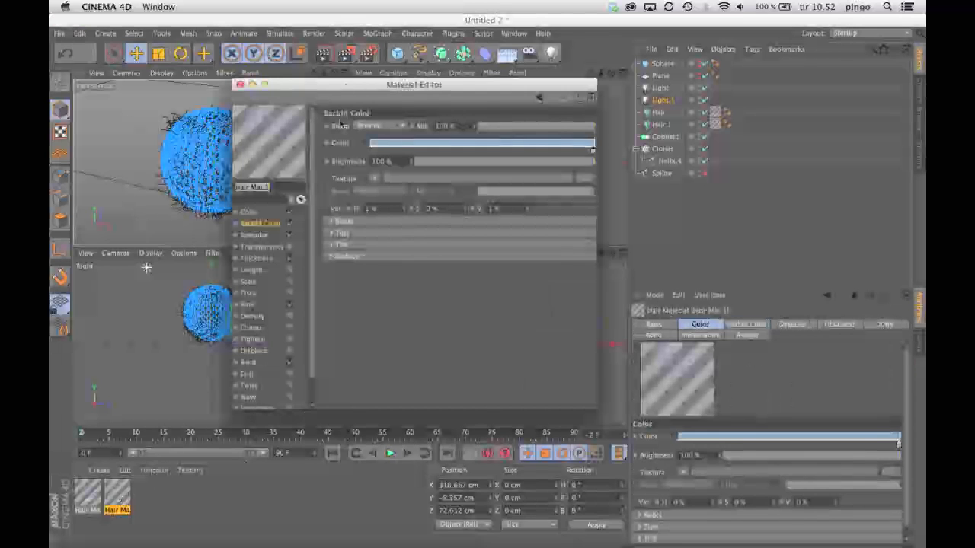
click(274, 249)
click(289, 248)
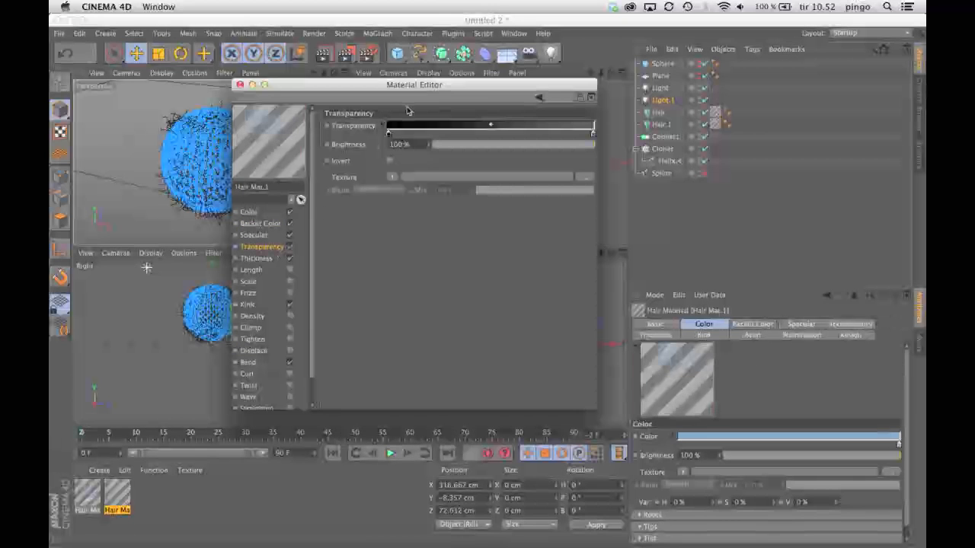
drag(387, 133, 466, 133)
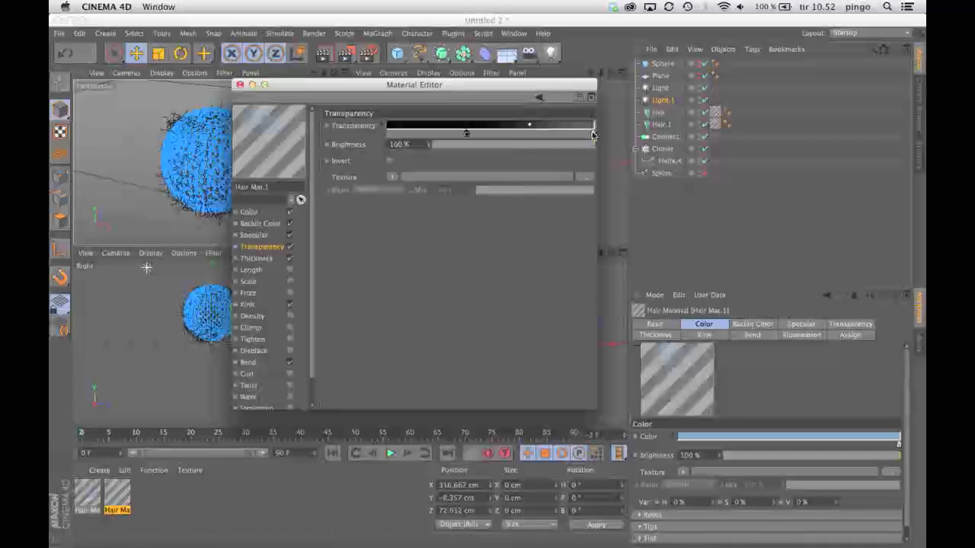
double_click(593, 134)
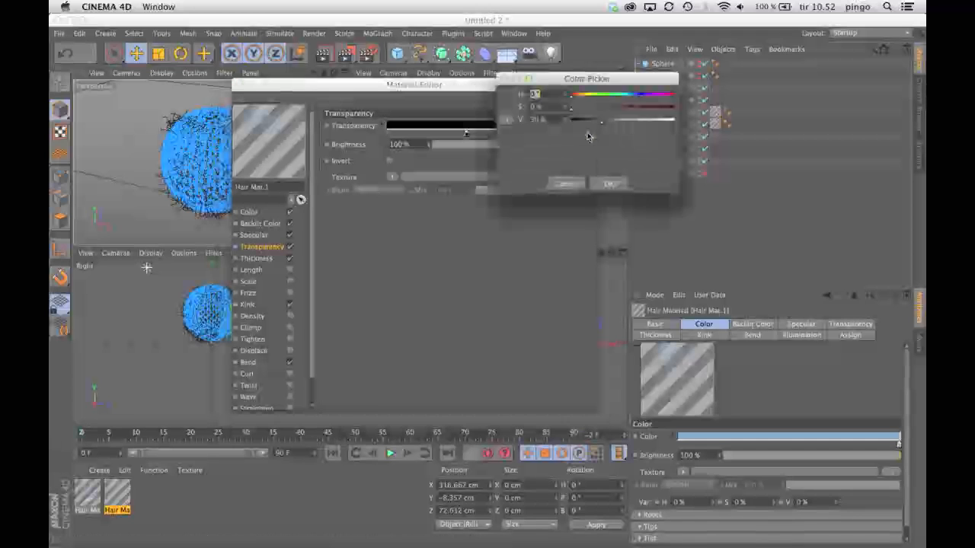
drag(601, 119, 695, 126)
click(609, 183)
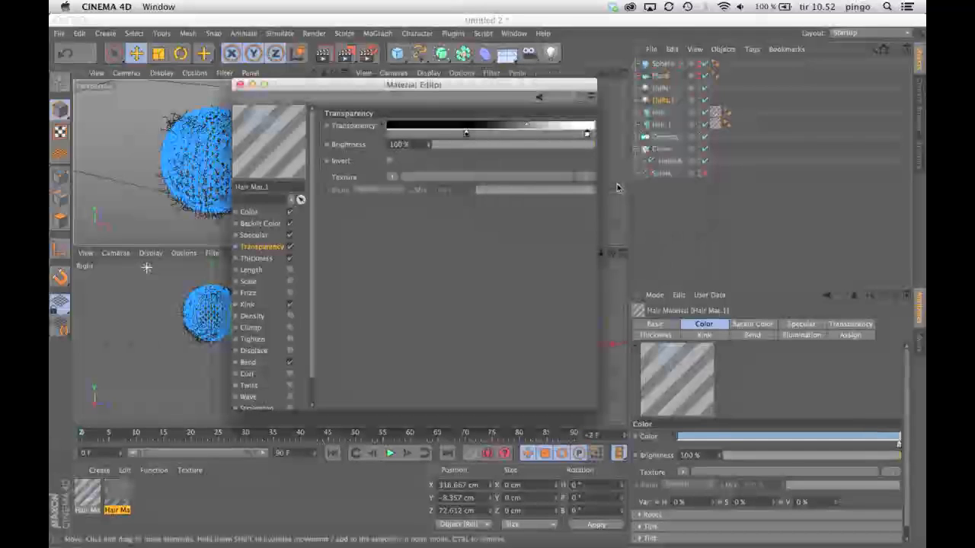
drag(465, 134, 438, 134)
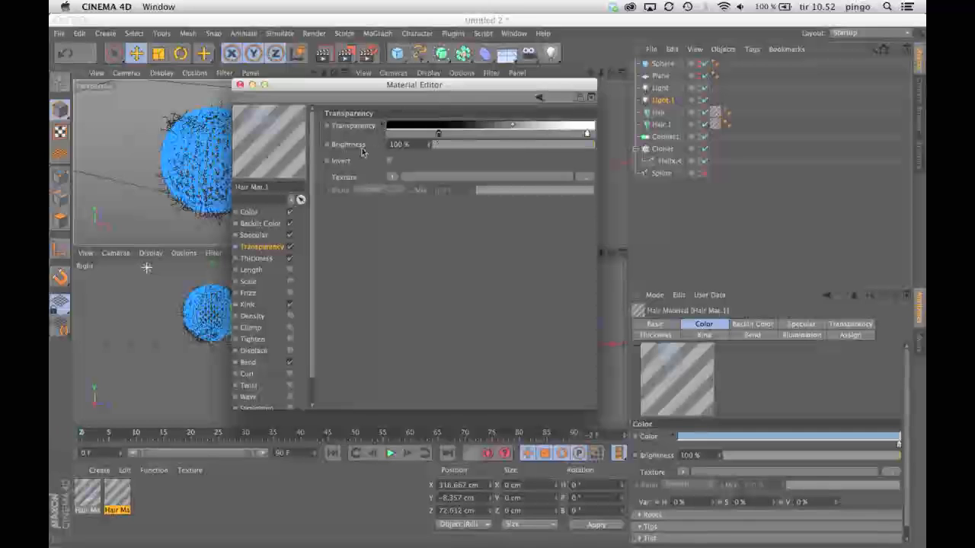
click(239, 86)
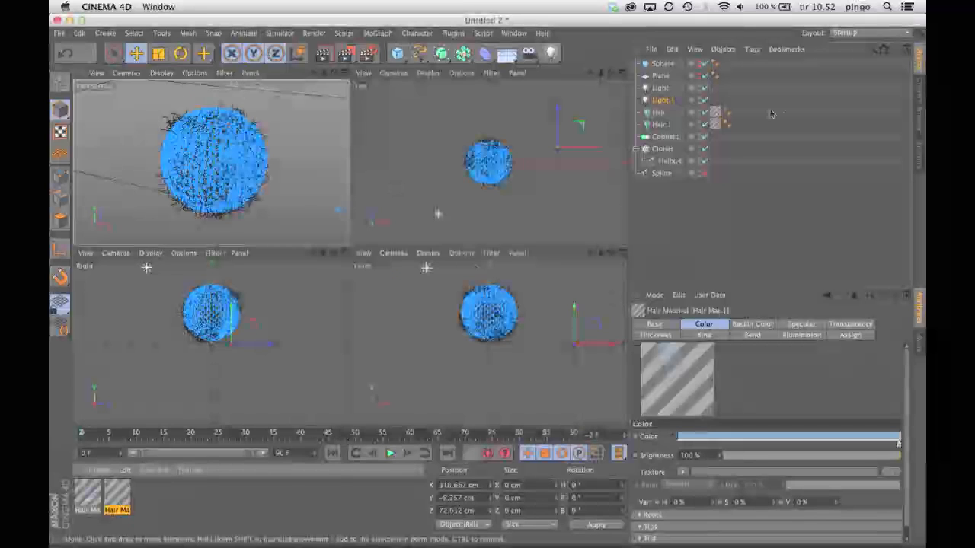
- Set the guide length of the Hair.1 fuzz object to 30 cm
click(660, 126)
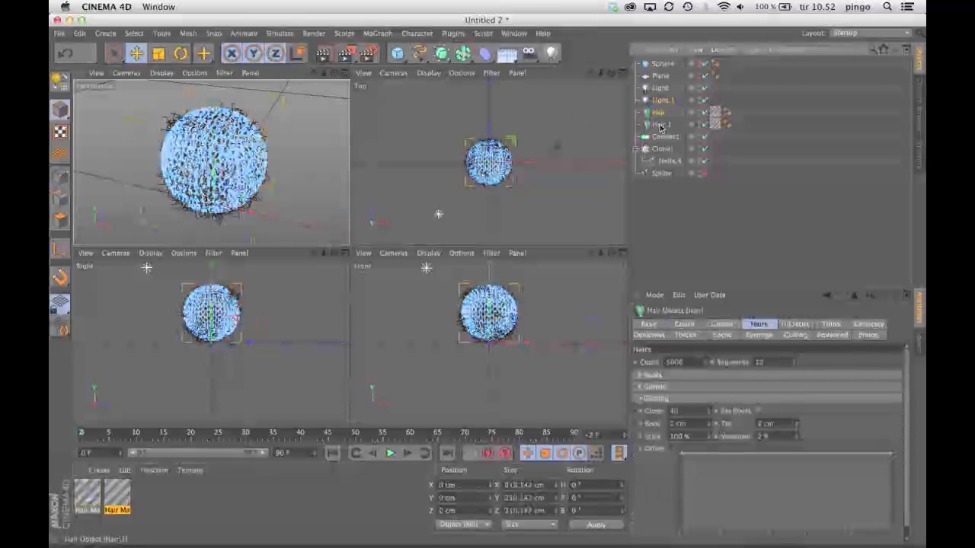
click(660, 124)
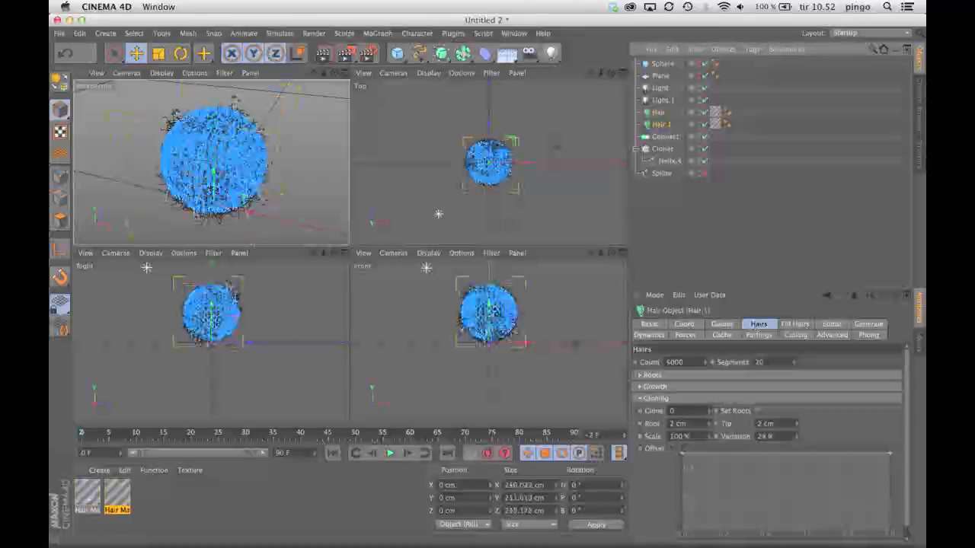
click(728, 325)
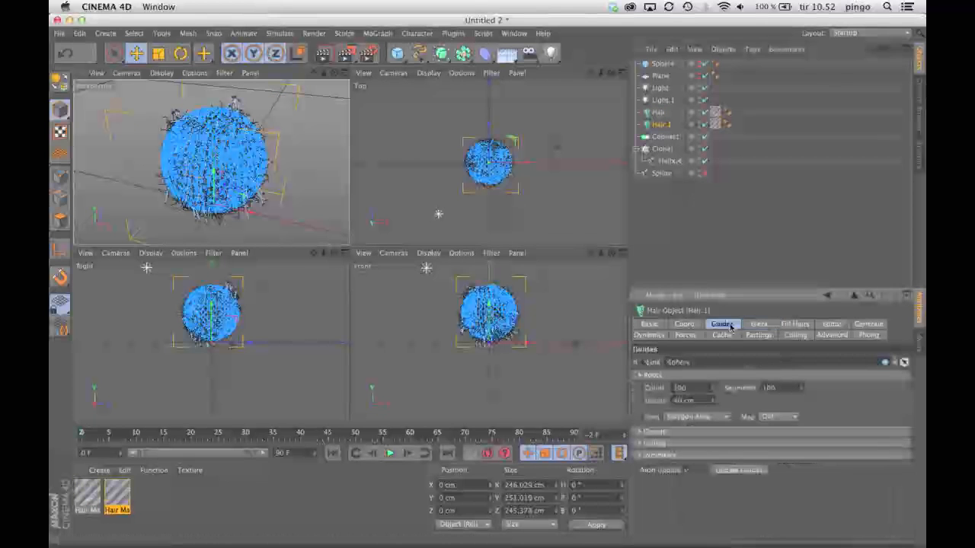
drag(698, 400, 673, 400)
text(30)
key(Return)
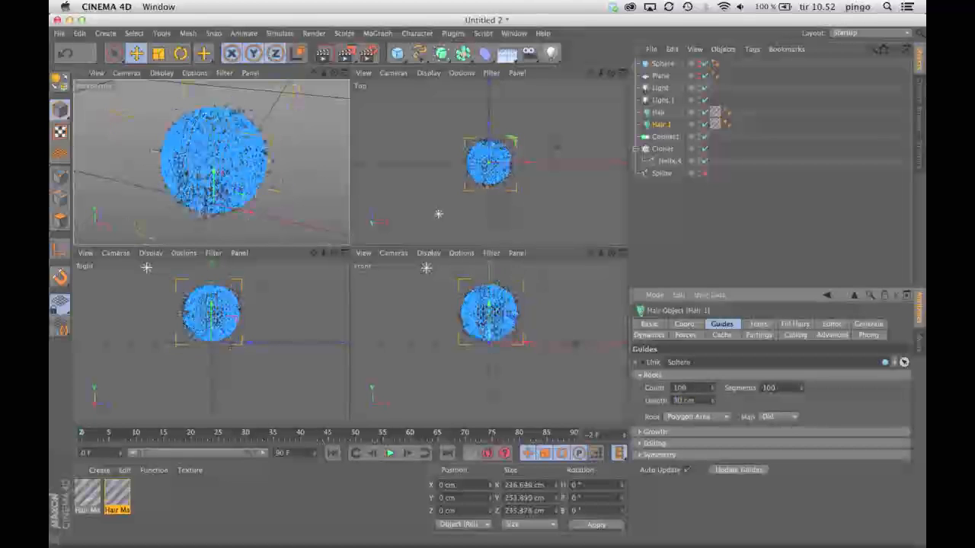
click(760, 325)
click(721, 324)
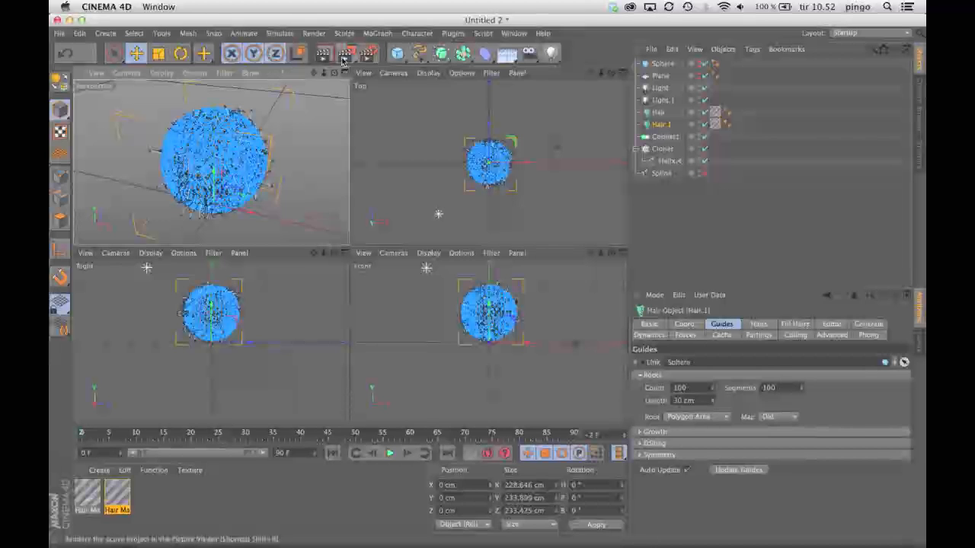
- Render a closer view of the sphere to the Picture Viewer, inspect the yarn detail at 100 % zoom, and close the viewer
drag(324, 73, 329, 76)
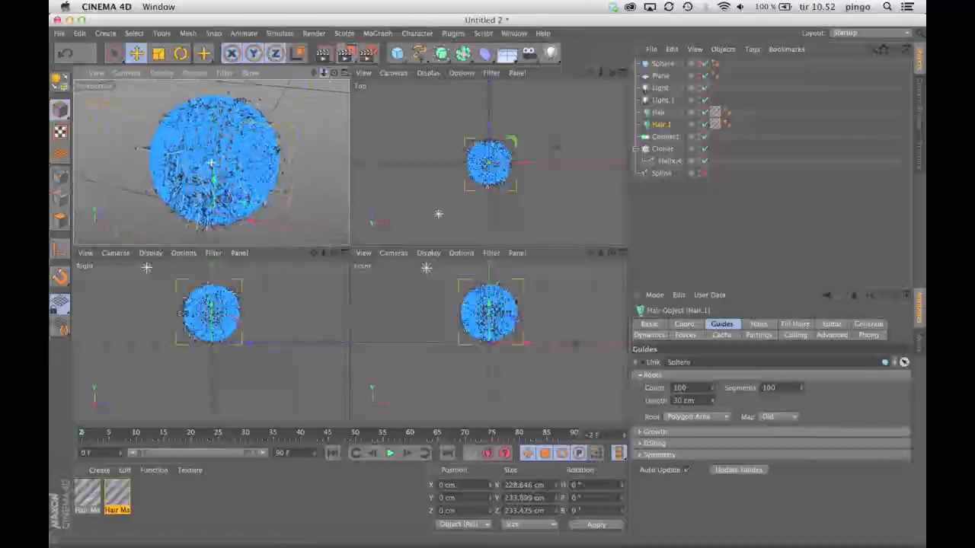
click(345, 53)
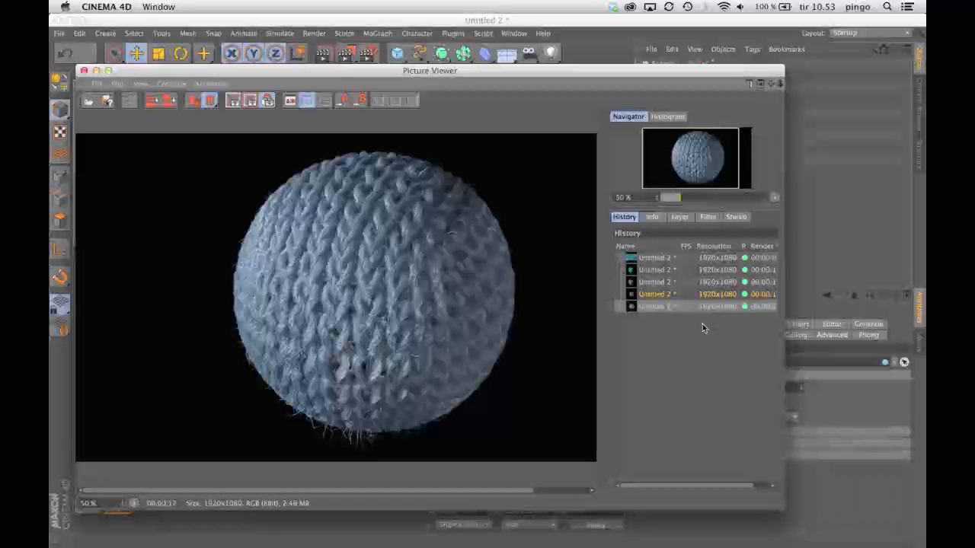
scroll(350, 323, up, 2)
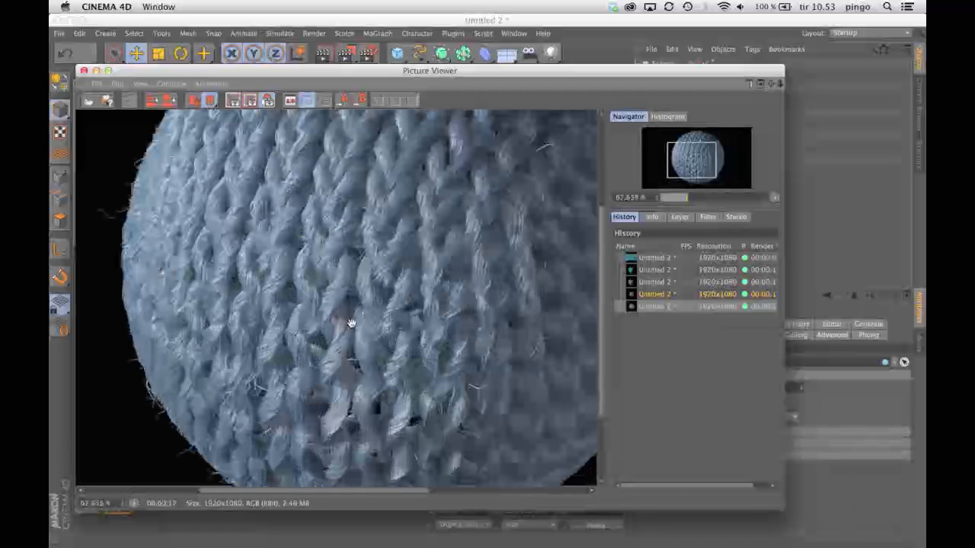
scroll(350, 323, down, 3)
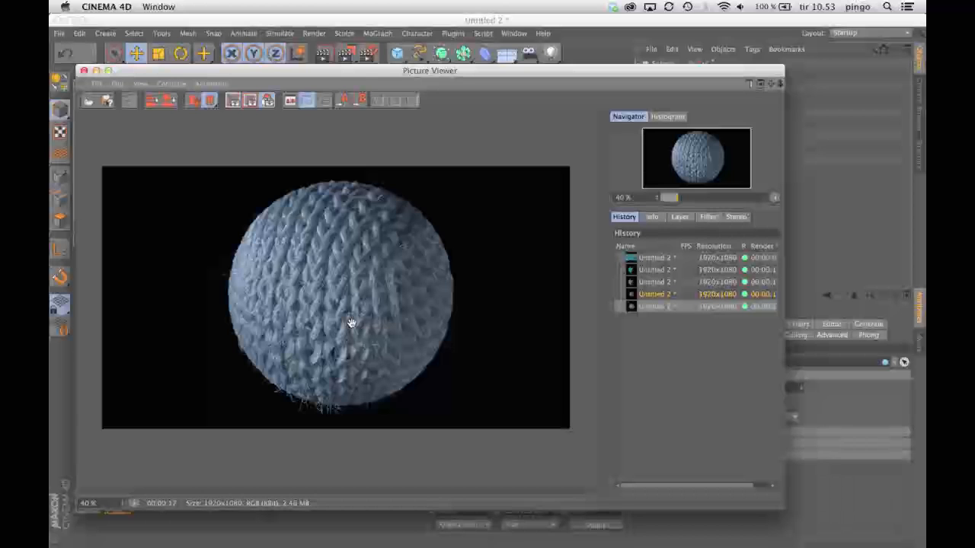
scroll(350, 322, up, 4)
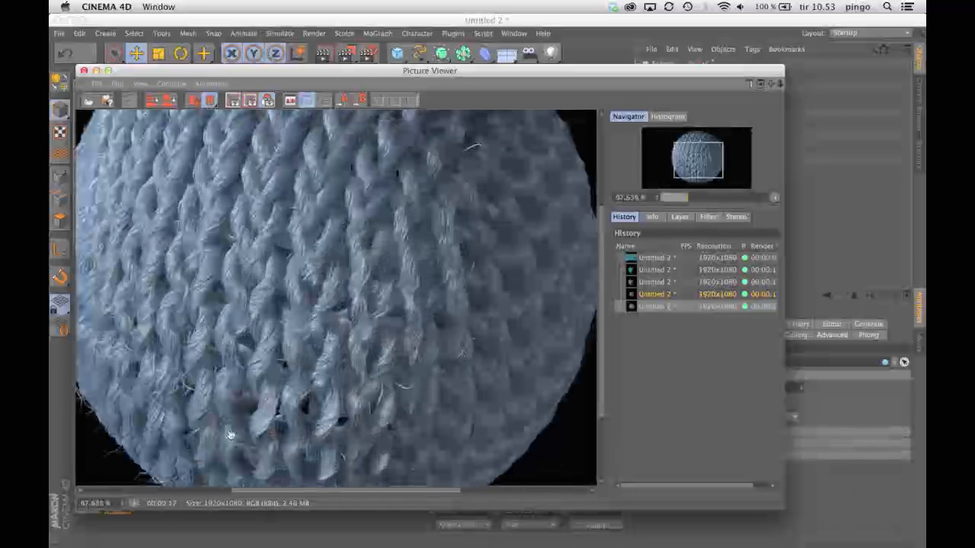
click(130, 506)
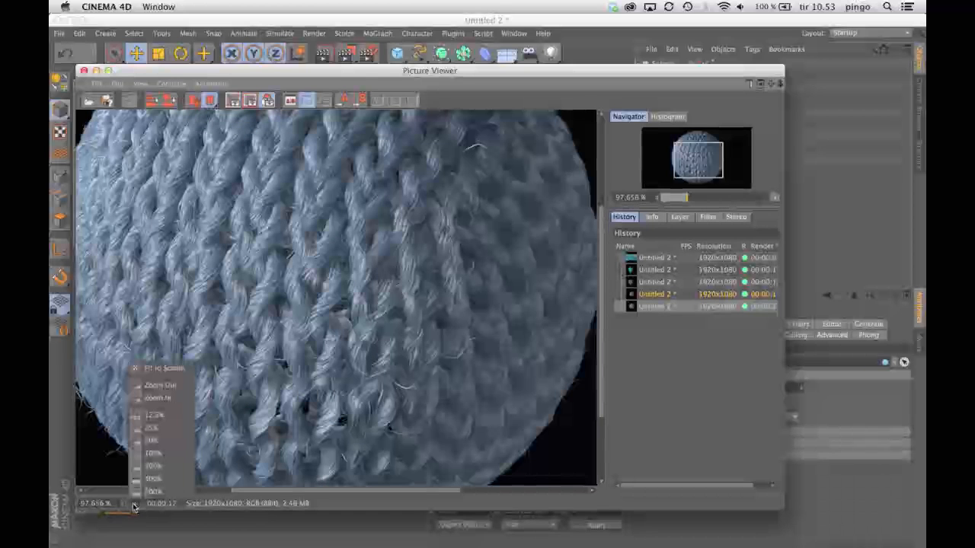
click(152, 456)
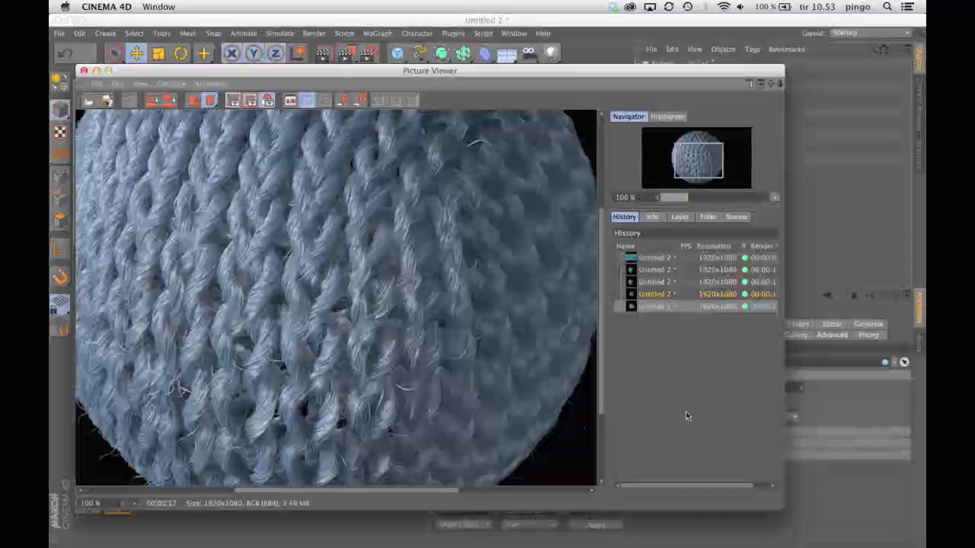
click(84, 70)
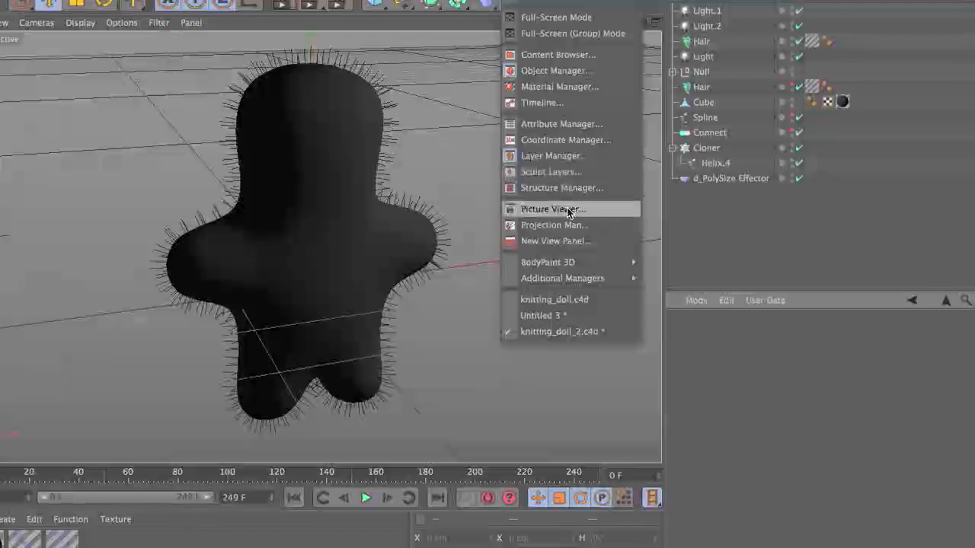
- Open the Picture Viewer for the knitting_doll_2.c4d project and look through its rendered doll images from first to last
click(571, 210)
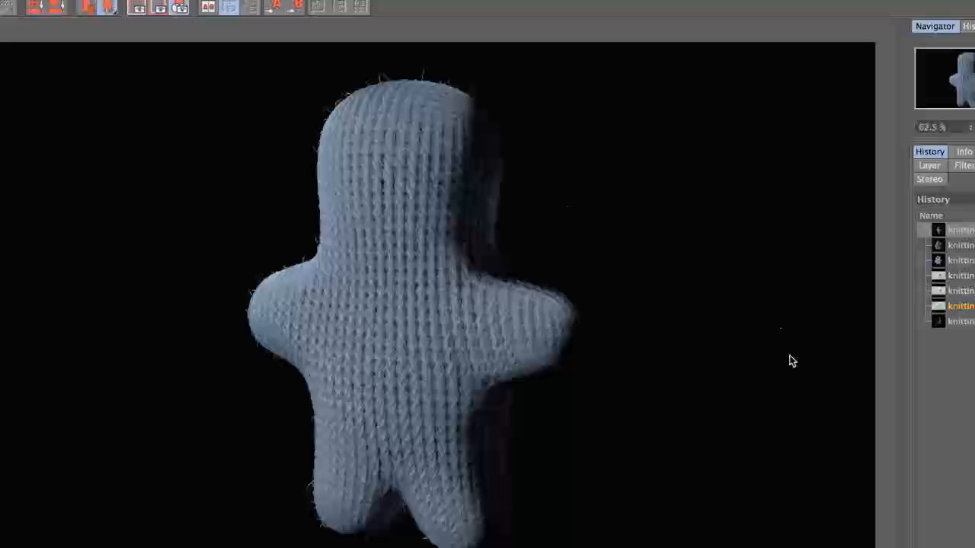
click(960, 245)
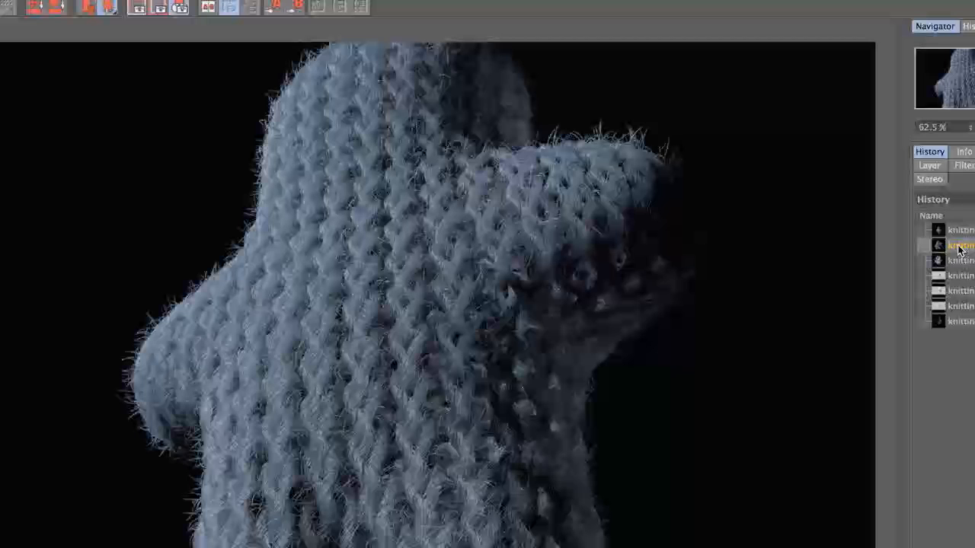
click(960, 261)
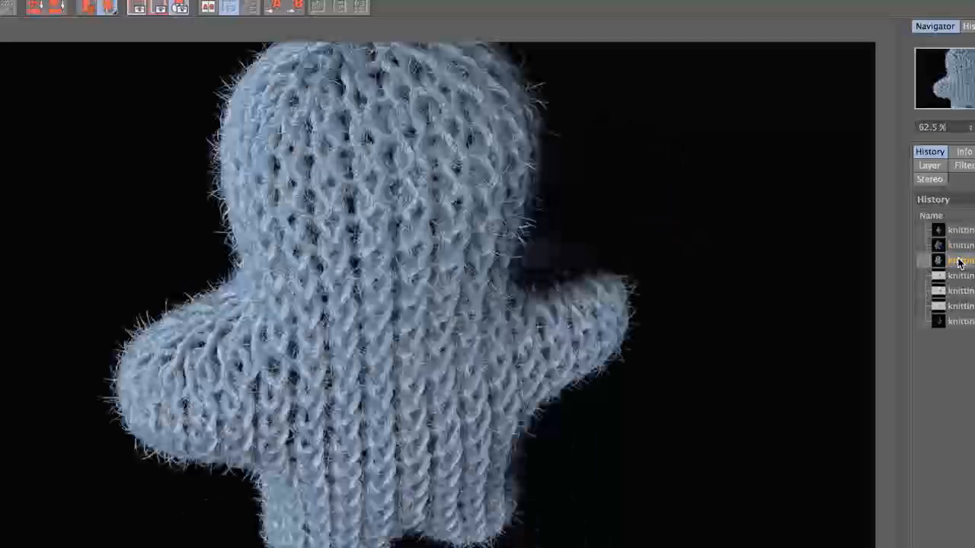
click(960, 275)
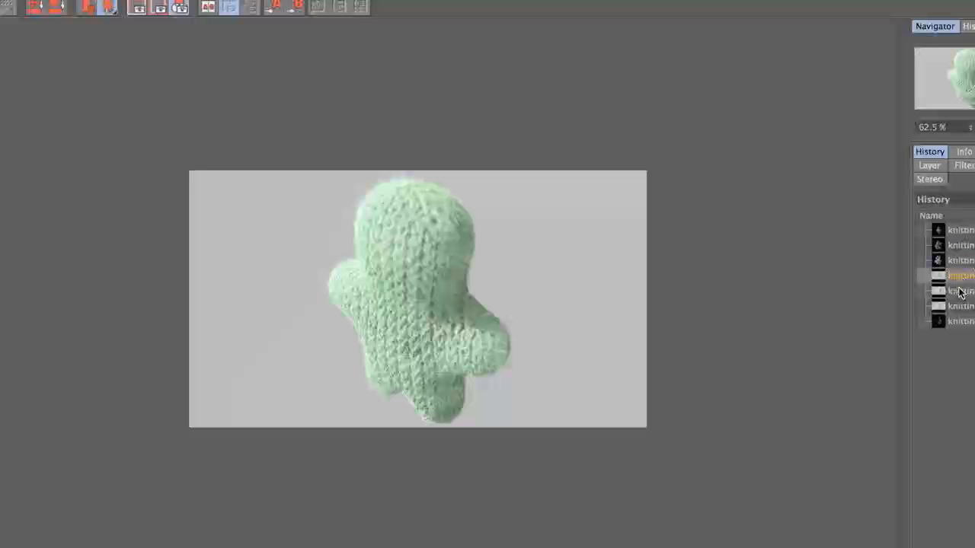
key(Down)
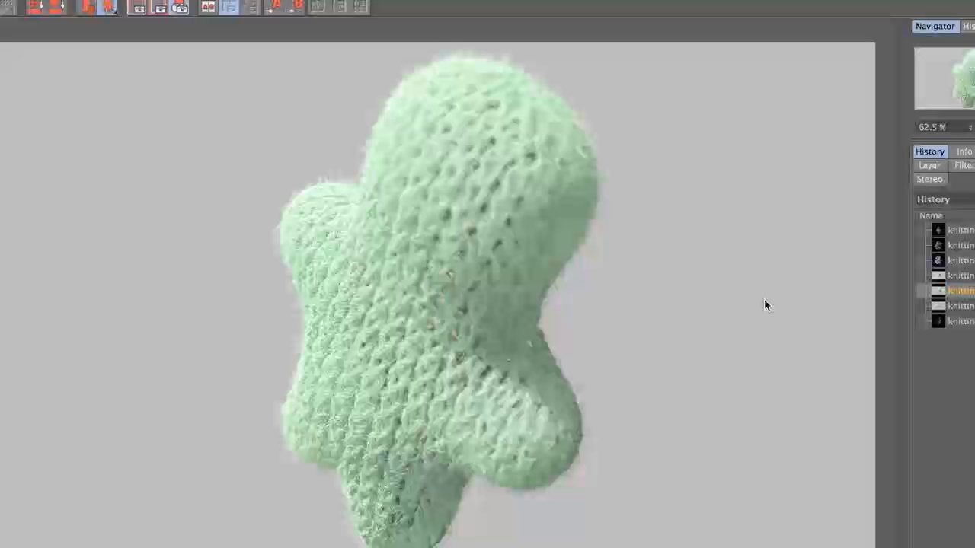
key(Down)
key(Down)
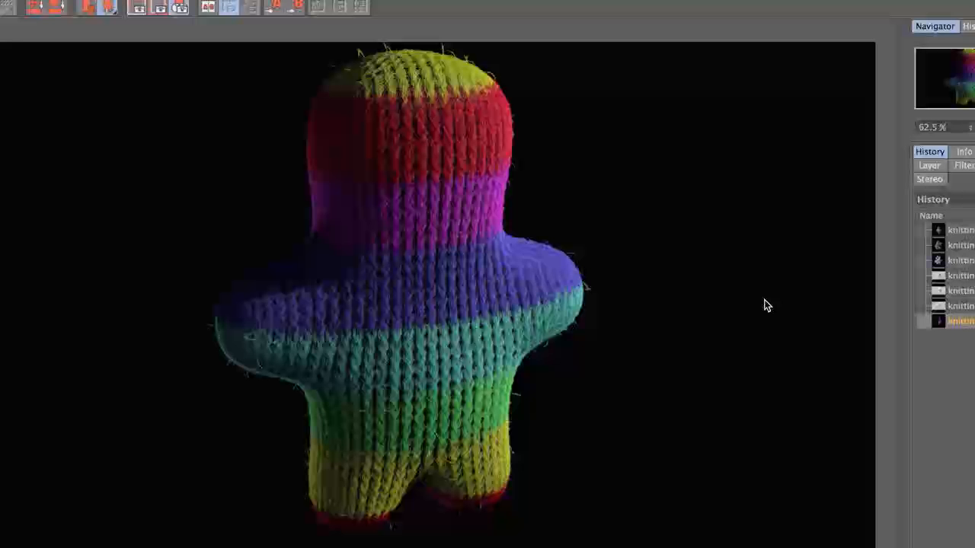
- Examine the knit and fuzz detail up close in the doll renders, going back from the rainbow-striped version to the first image
scroll(582, 290, up, 2)
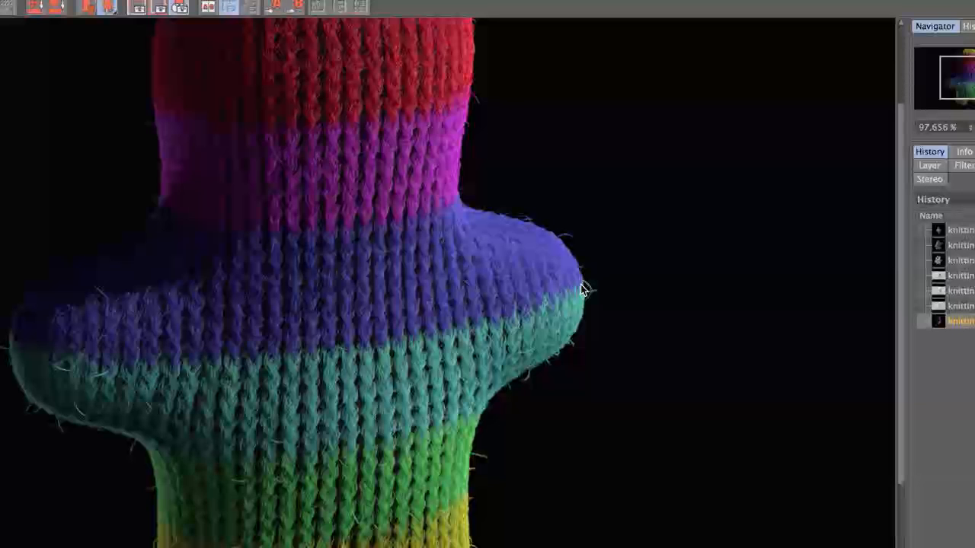
key(Up)
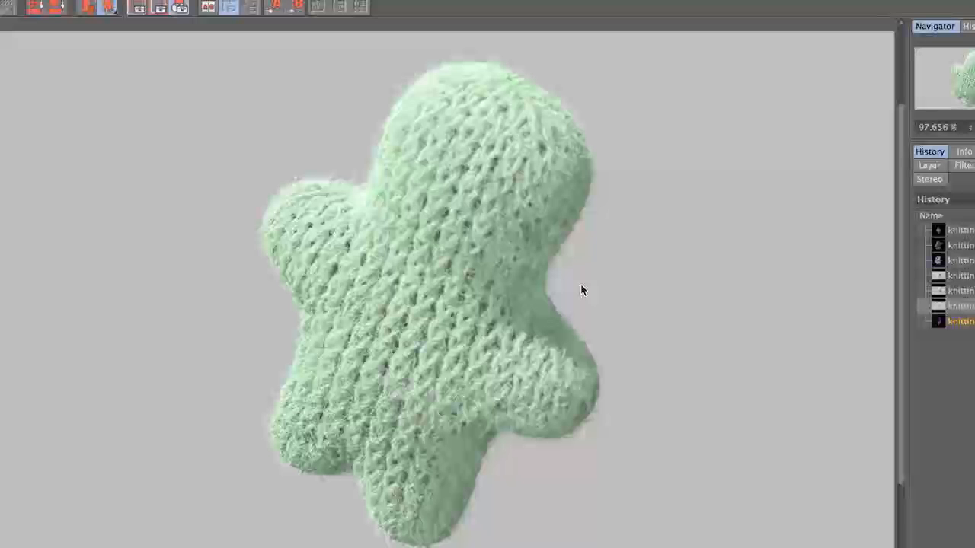
scroll(580, 289, up, 1)
key(Up)
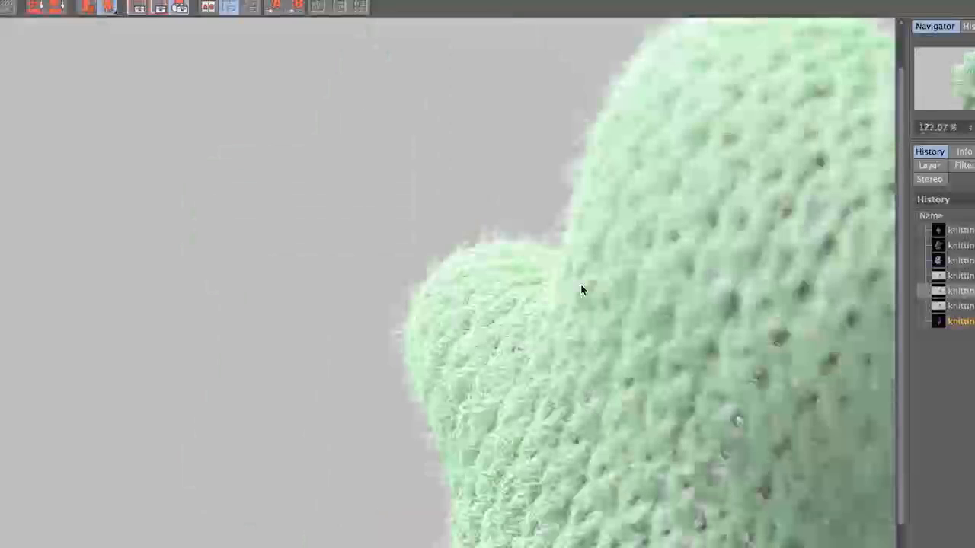
drag(614, 261, 463, 31)
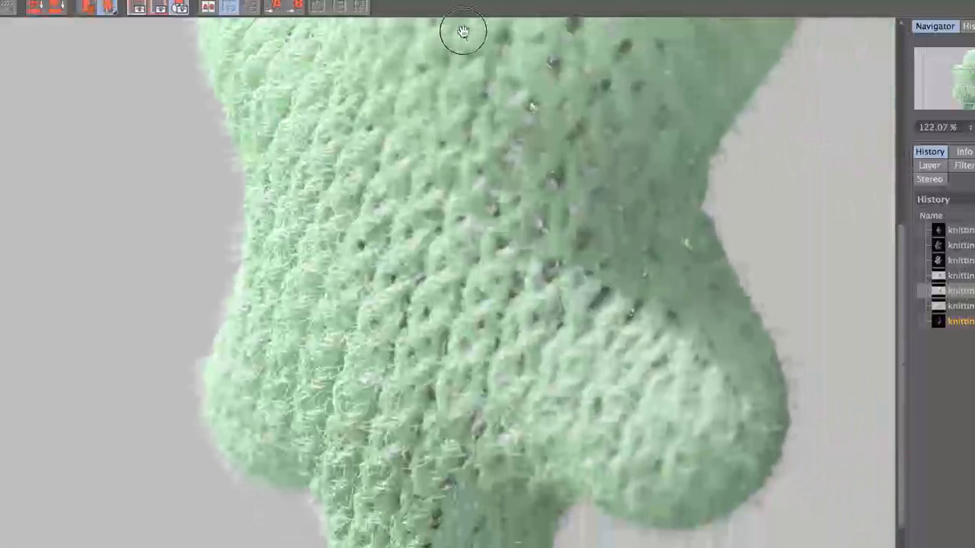
key(Up)
key(Up)
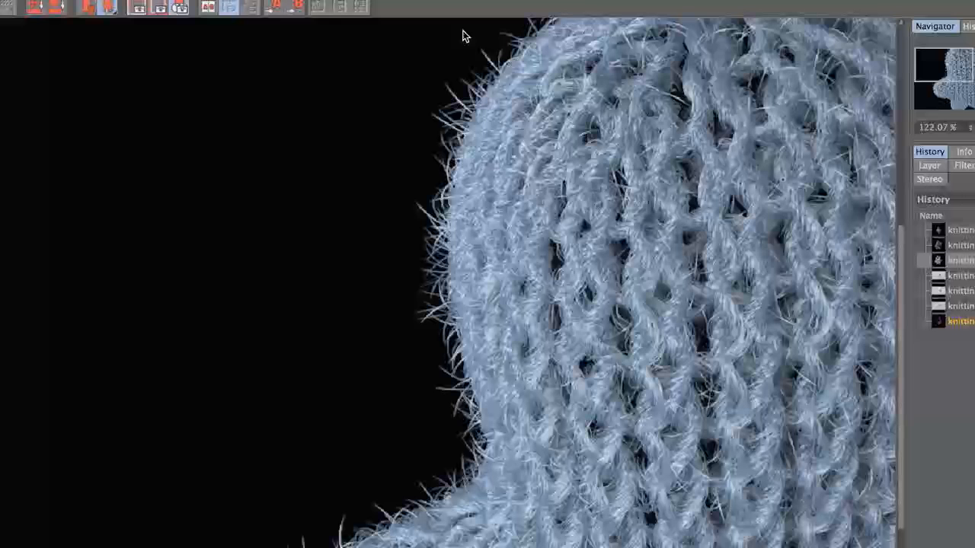
drag(733, 474, 442, 124)
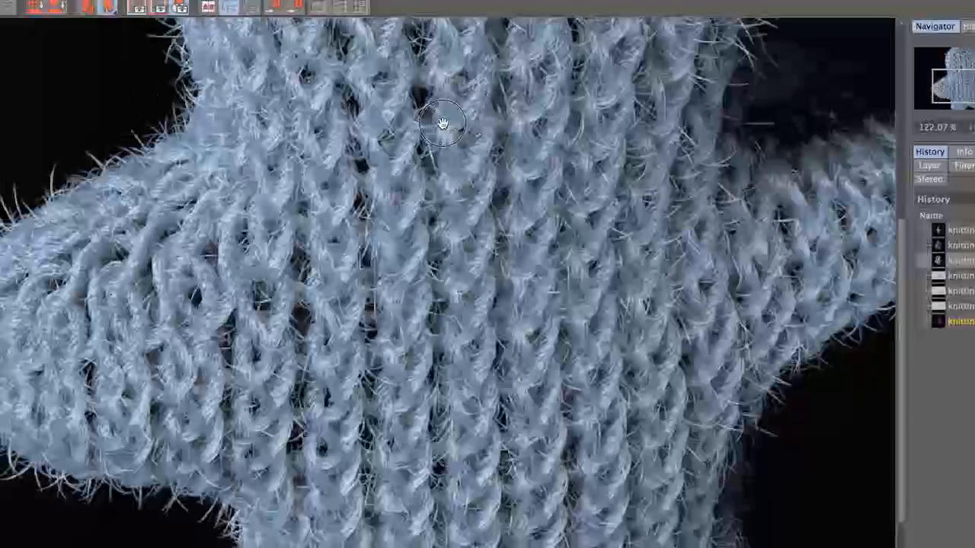
key(Up)
drag(628, 347, 620, 327)
scroll(618, 327, down, 1)
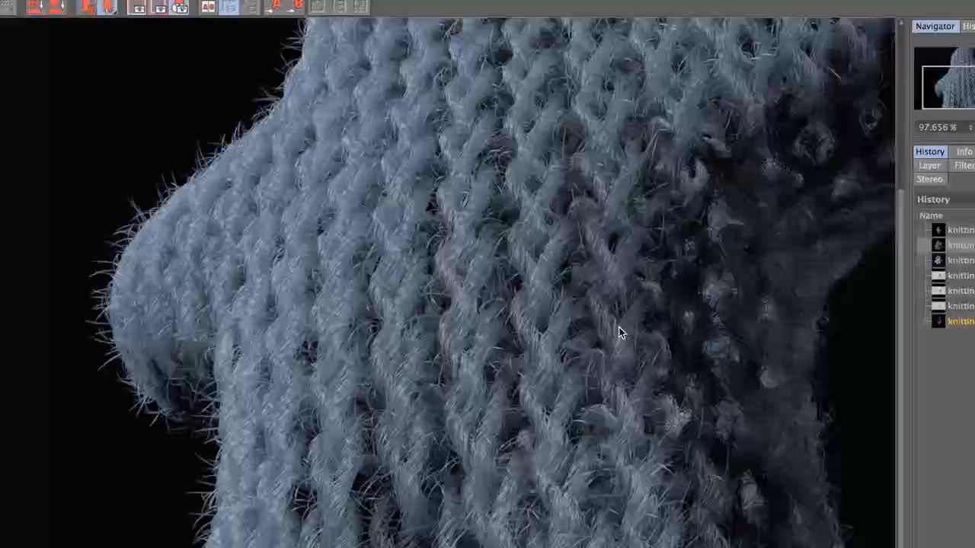
key(Up)
scroll(618, 332, down, 2)
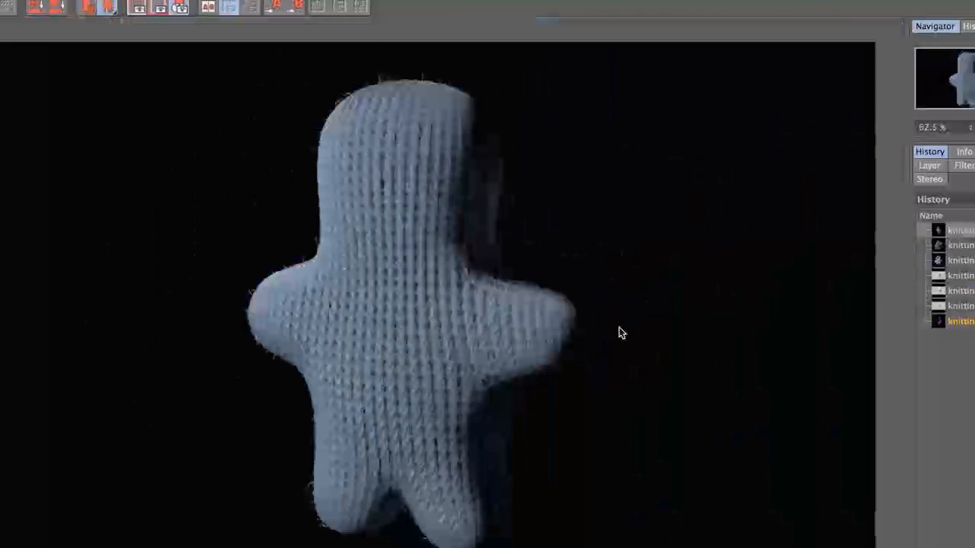